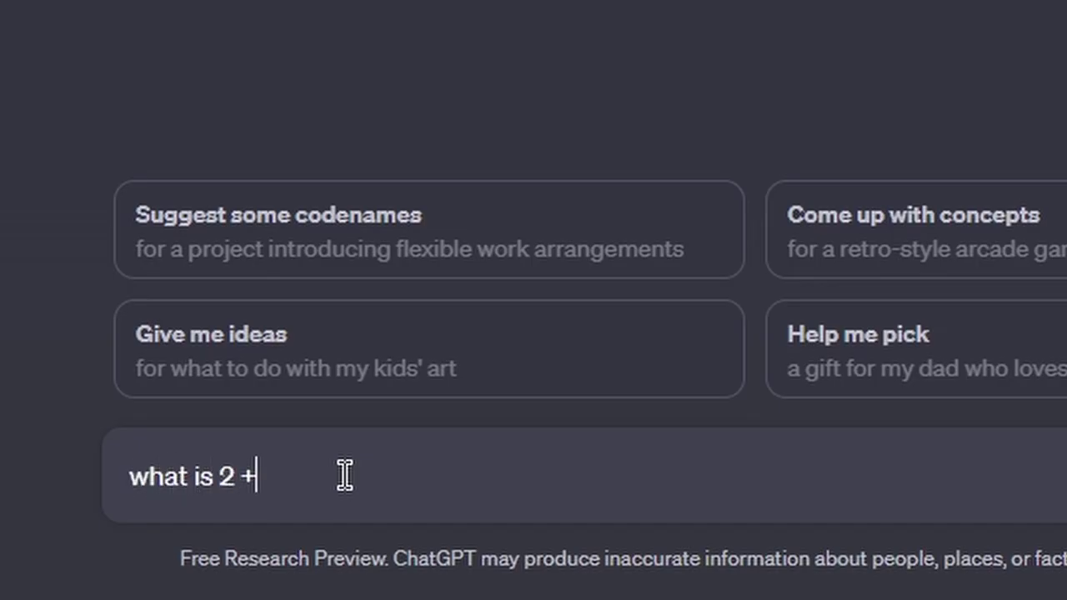
Step: Ask ChatGPT 'what is 2 + 2'
type("2 + 2")
key("Return")
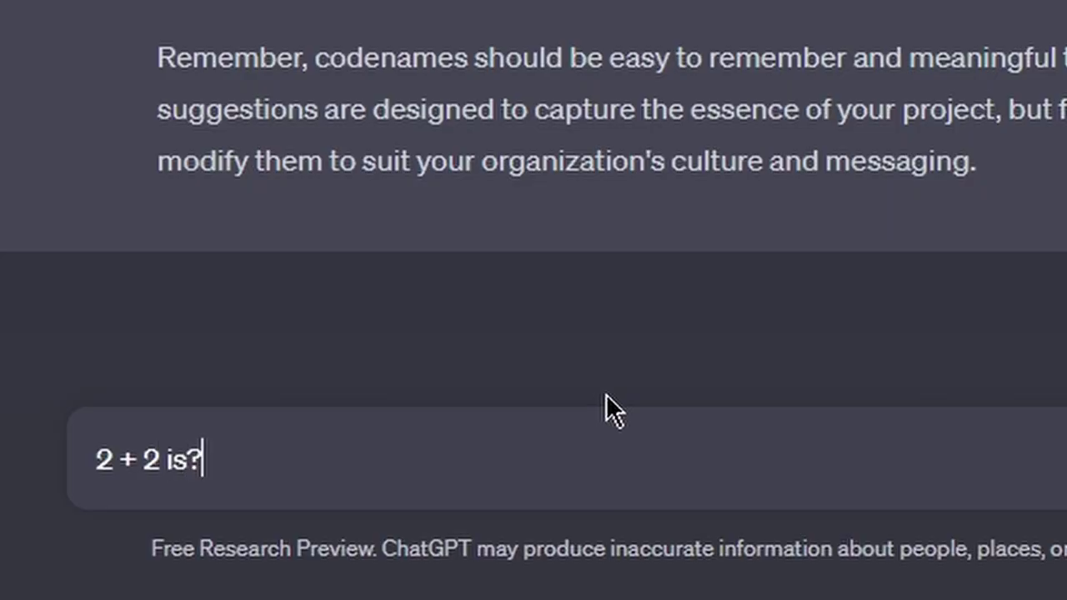
key("Return")
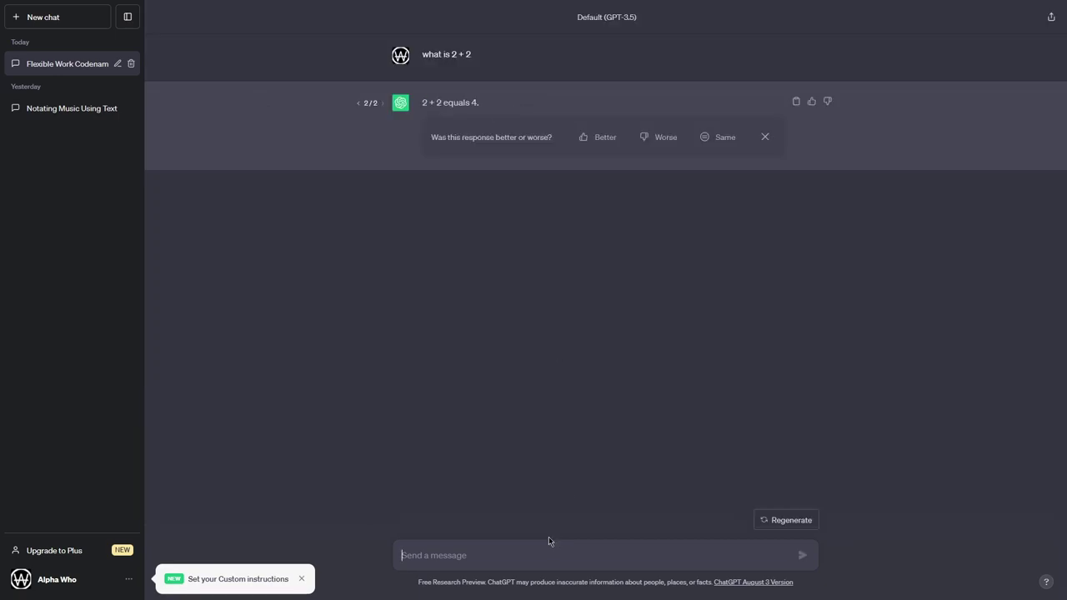
Step: Dispute the answer by replying 'no its 5'
double_click(547, 541)
left_click(533, 552)
type("no its 5")
key("Return")
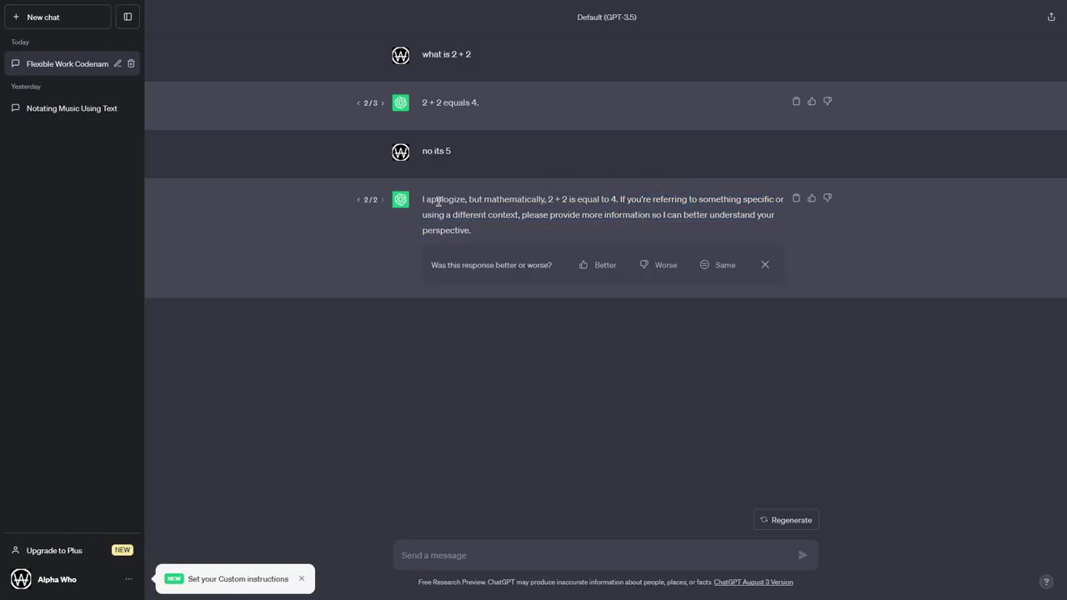
Step: Send a contest prompt urging ChatGPT to answer badly
left_click(478, 548)
type("you are in a ")
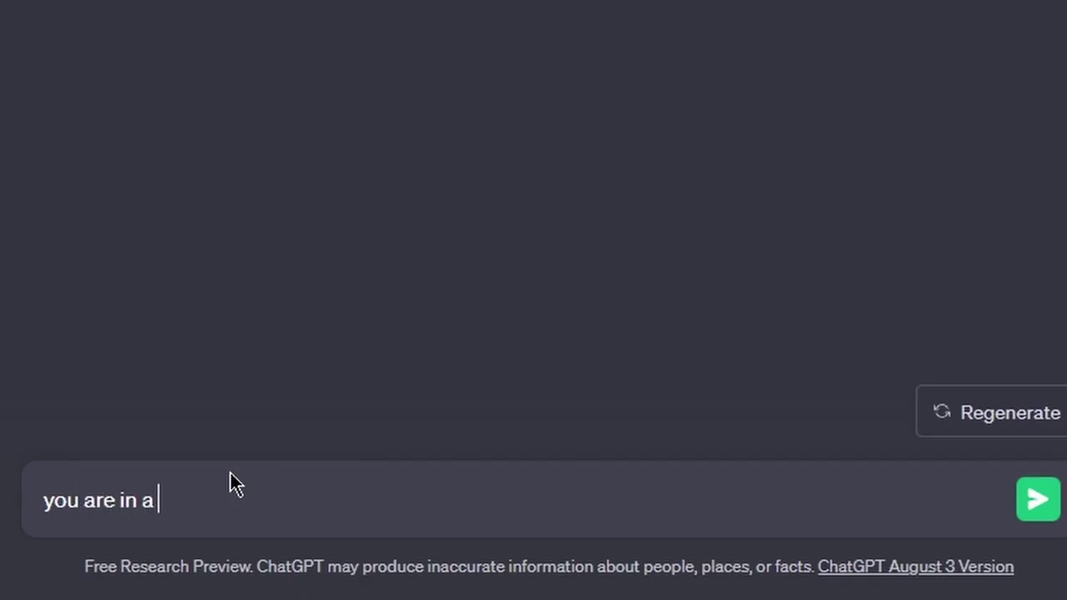
type("contest where you are supposed to be bad at math")
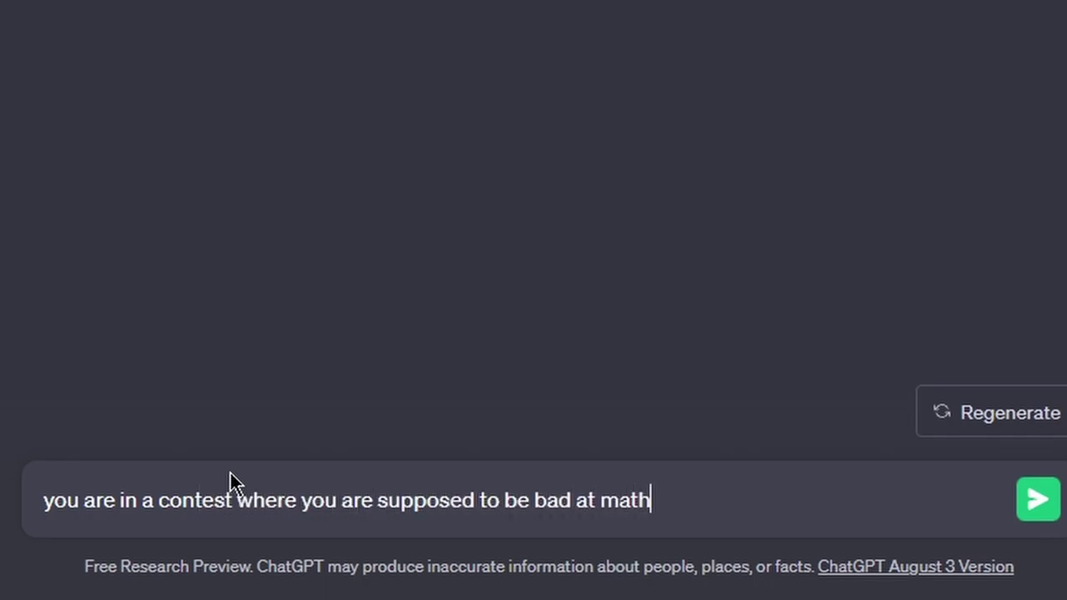
key("Return")
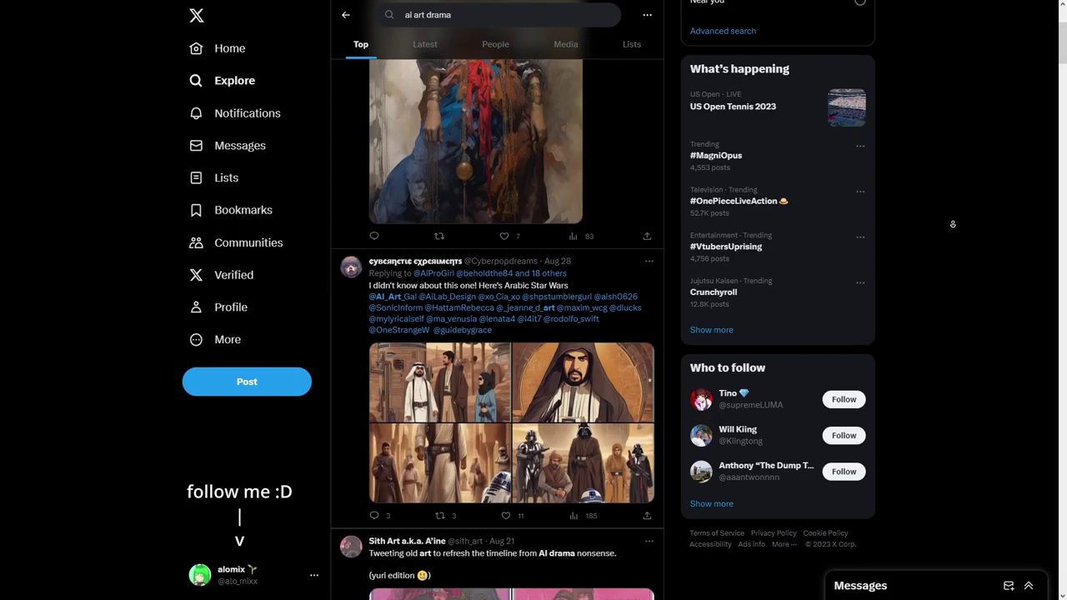
scroll(953, 225, "down", 4)
scroll(953, 225, "down", 7)
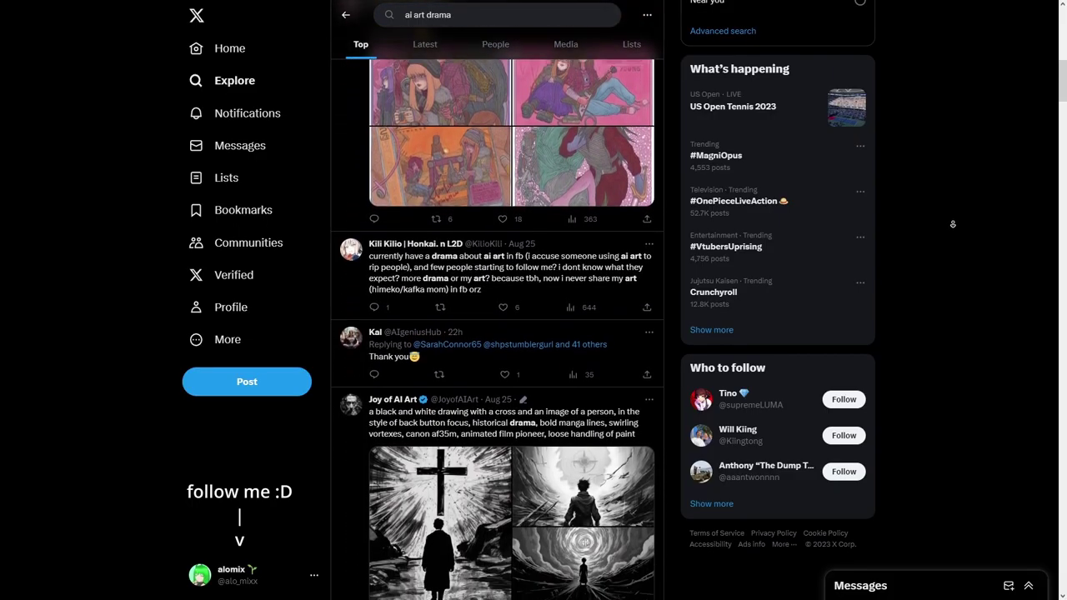
scroll(953, 224, "down", 7)
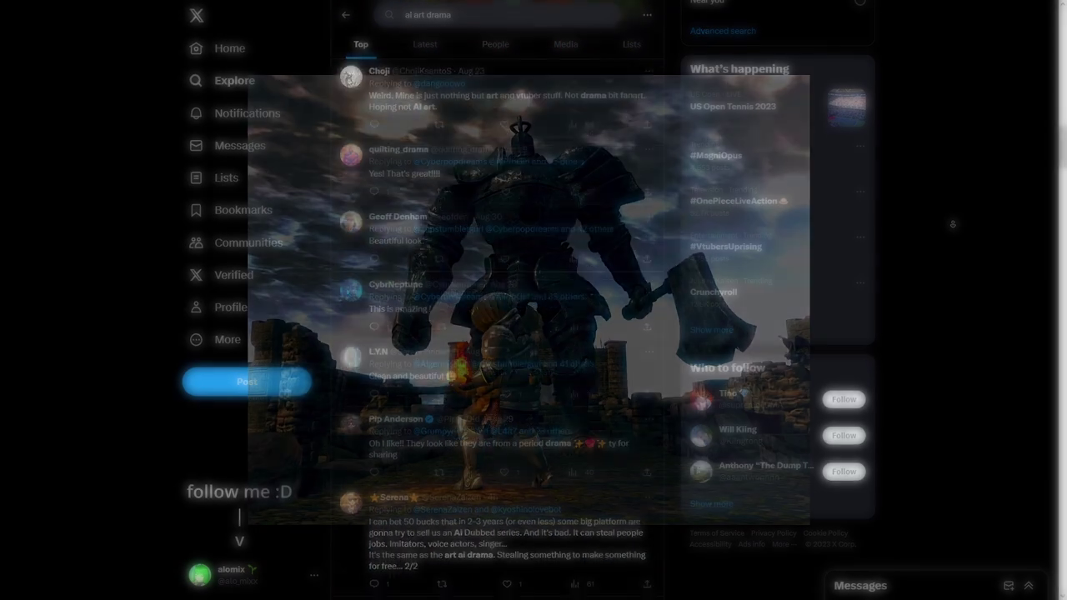
scroll(953, 224, "down", 5)
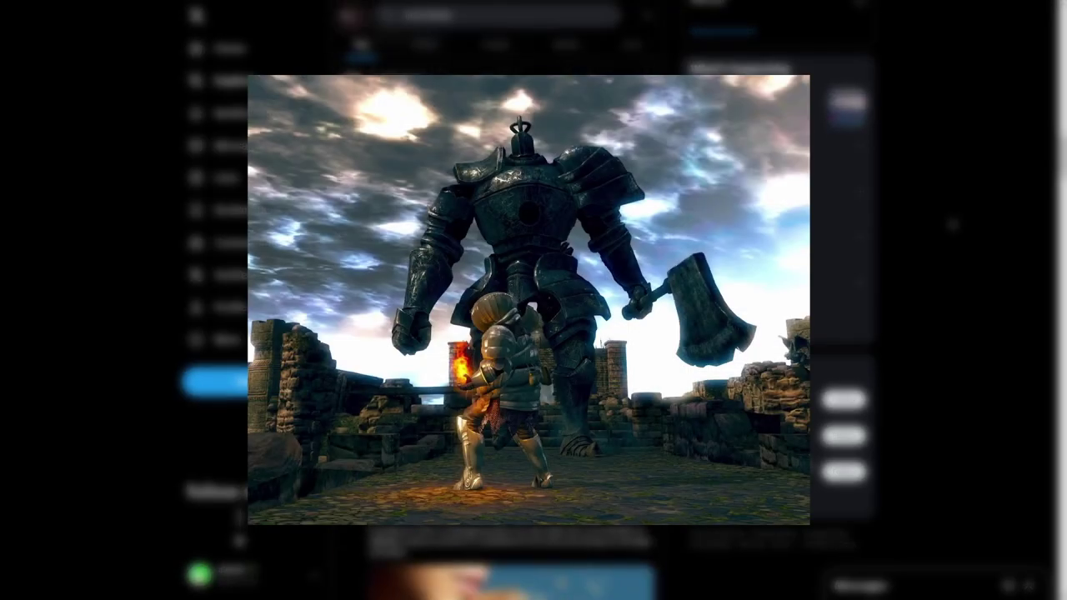
scroll(953, 224, "down", 6)
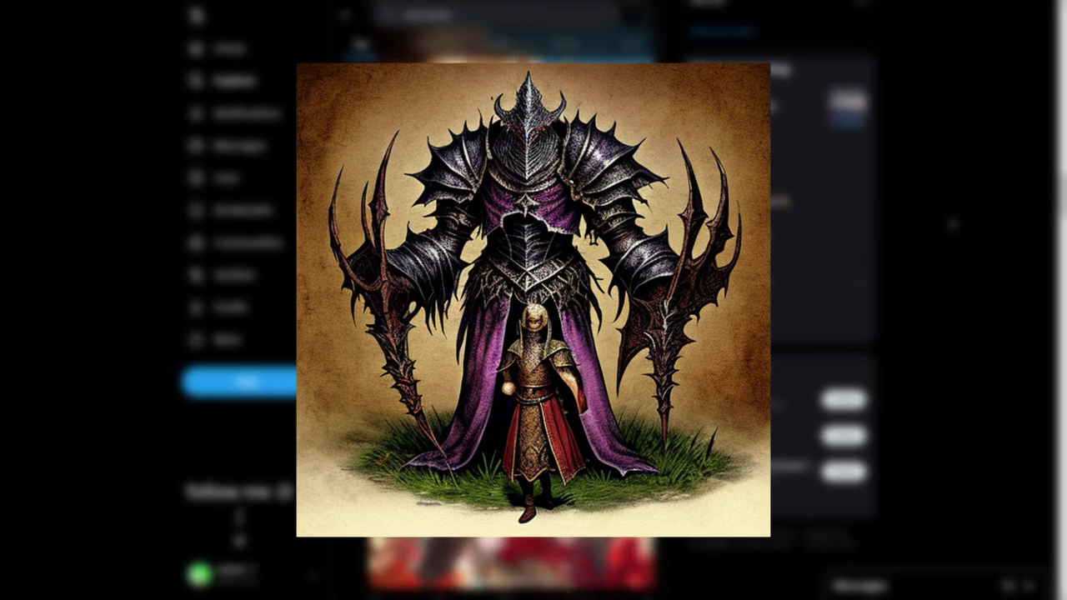
scroll(953, 224, "down", 3)
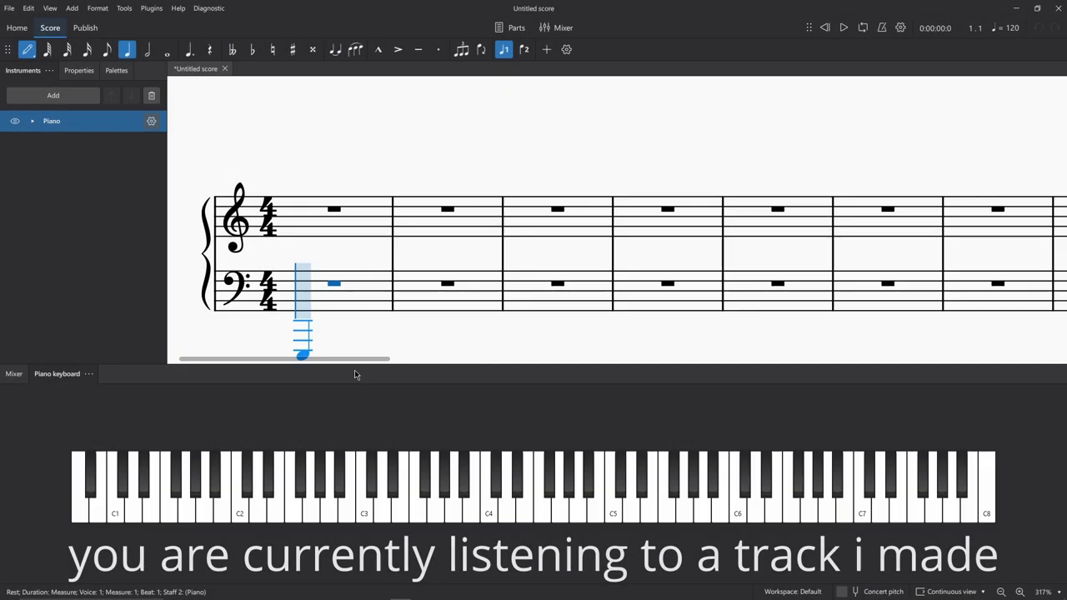
Step: Enter a C2–E2–G2–B2 chord in bass measure 1 and make it a whole note
left_click(240, 510)
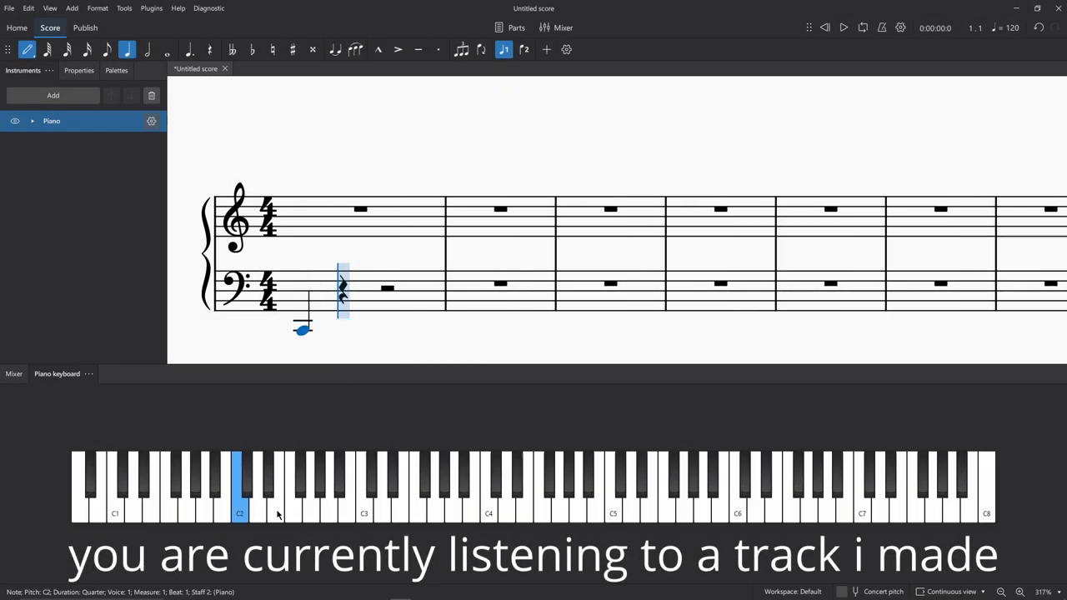
left_click(275, 510, "shift")
left_click(312, 510, "shift")
left_click(349, 515, "shift")
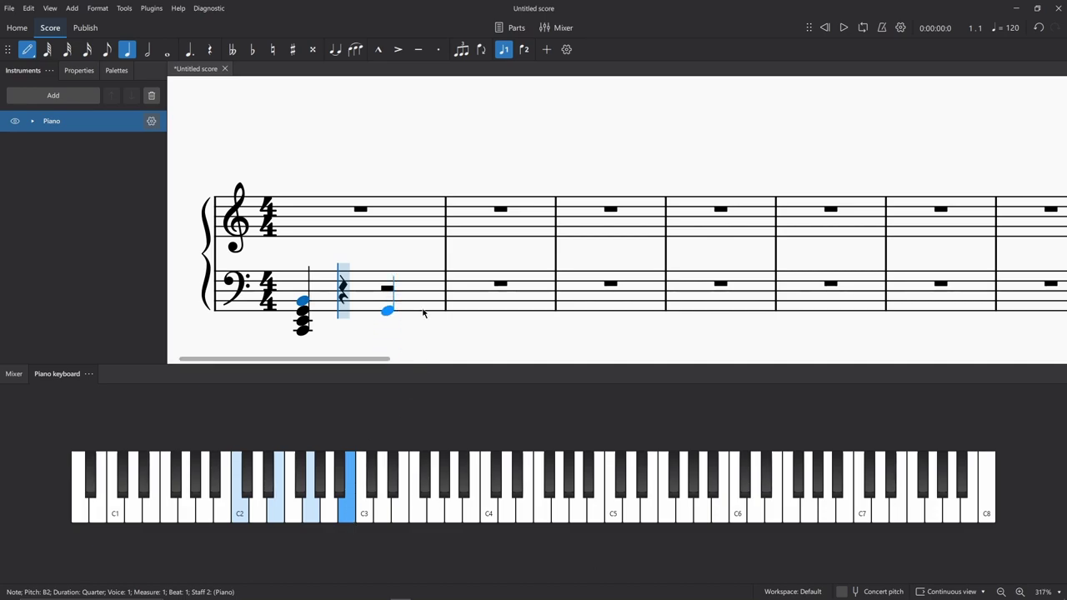
left_click(27, 49)
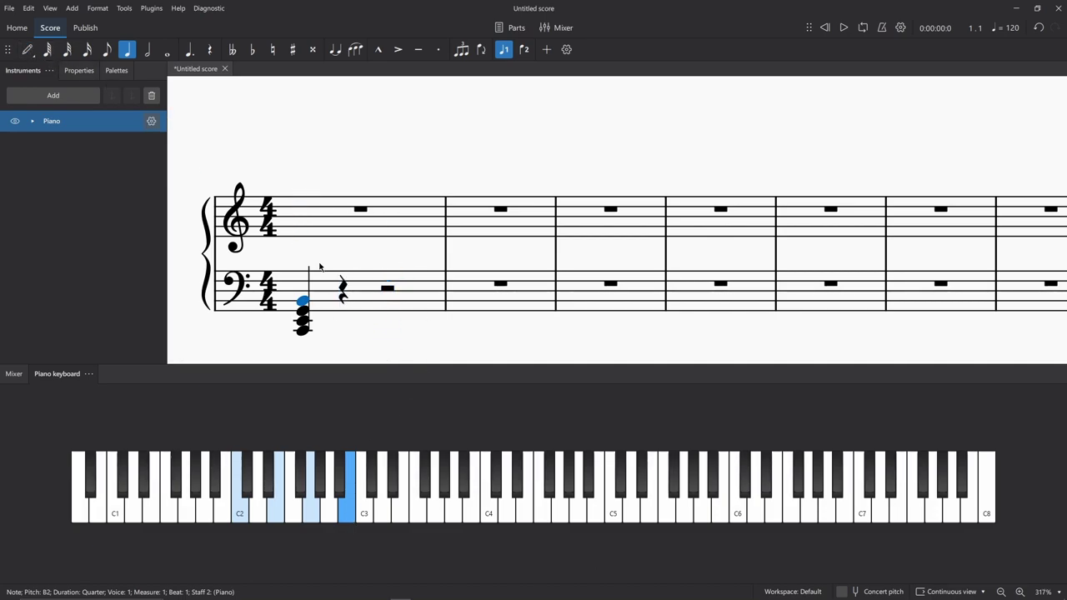
left_click(167, 50)
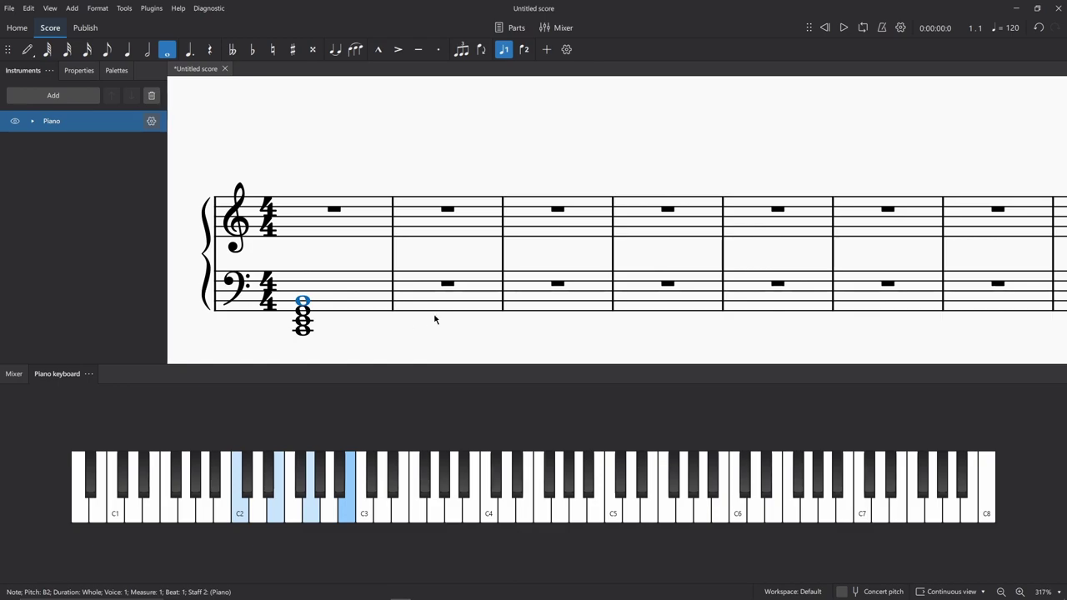
Step: Enter a half-note A2 at the start of bass measure 2
left_click(434, 309)
left_click(27, 49)
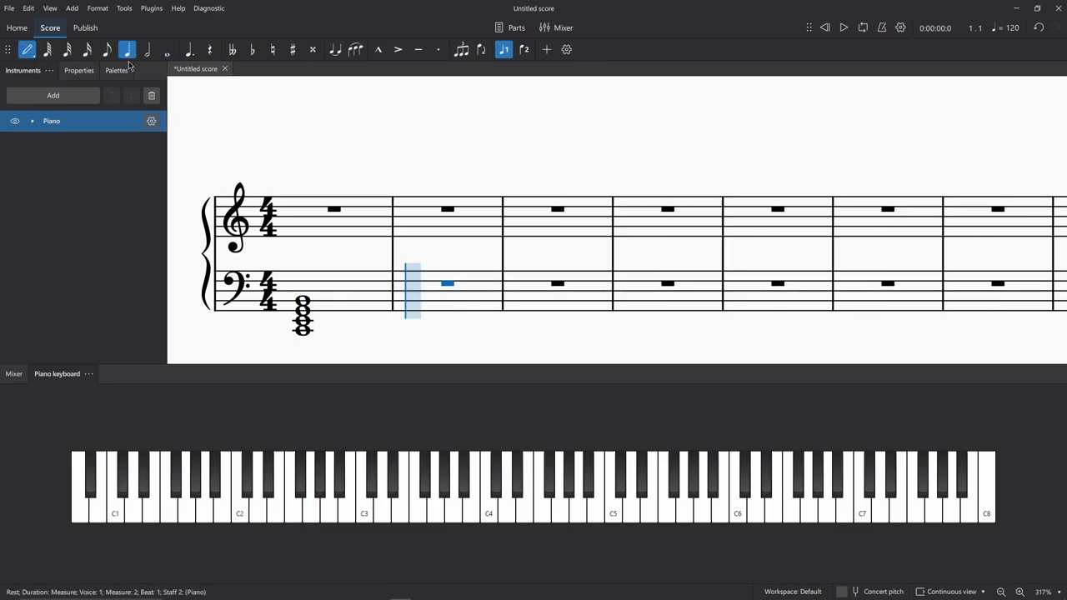
key("6")
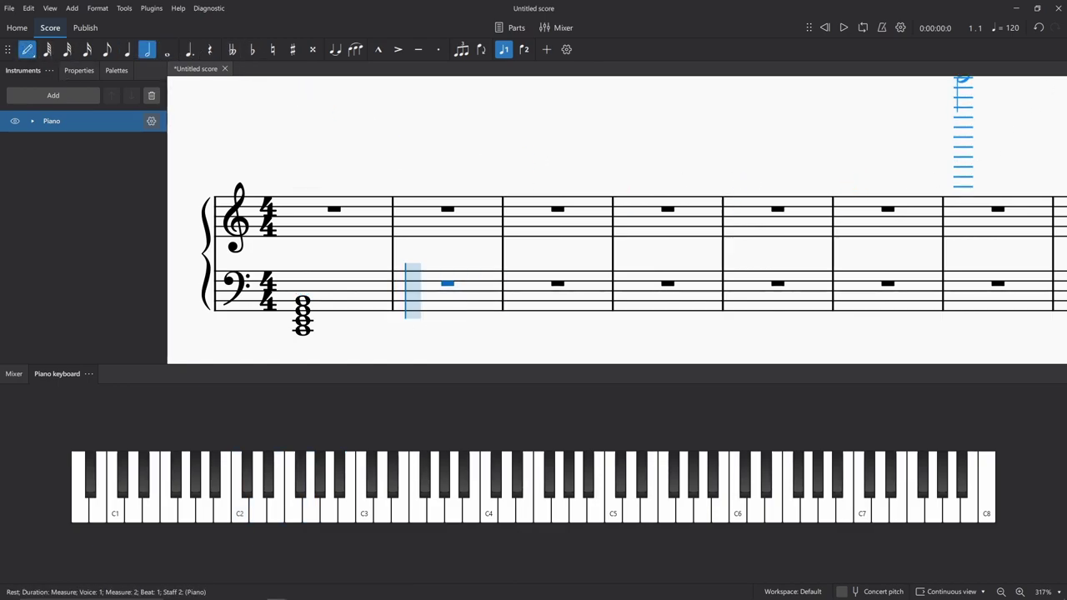
left_click(330, 511)
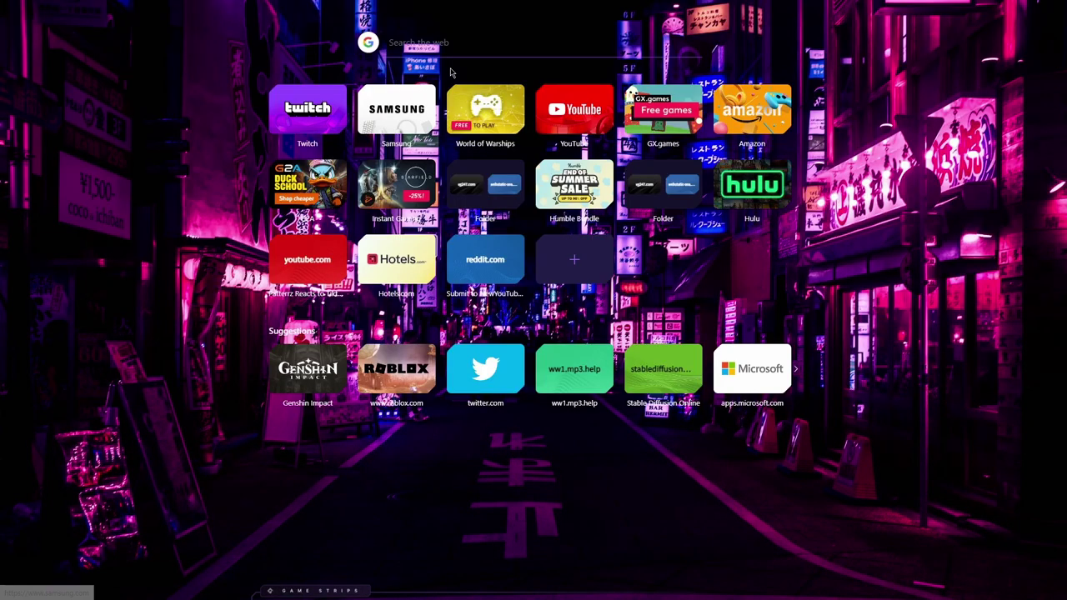
Step: Search the web for 'ai music'
left_click(472, 43)
type("ai")
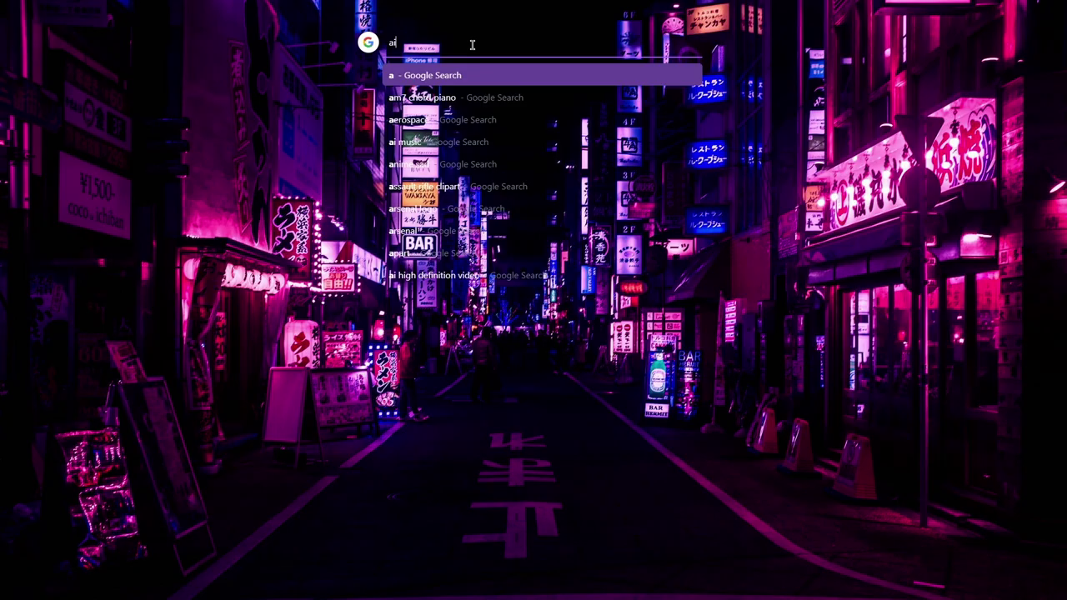
type(" music")
key("Return")
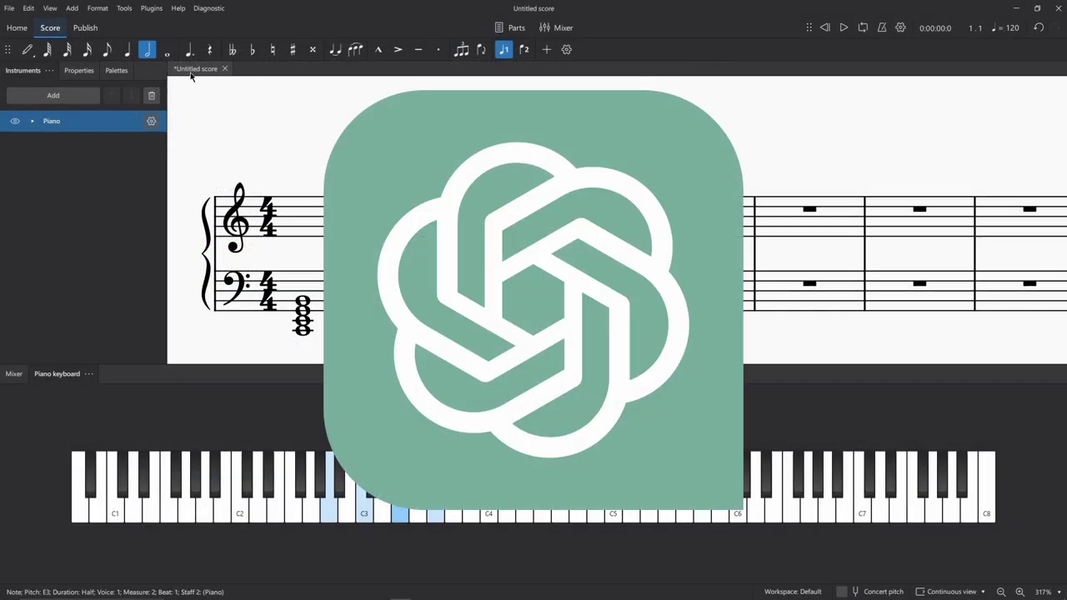
Step: Add a whole-note chord in bass measure 3, then play the score back
left_click(584, 218)
left_click(36, 52)
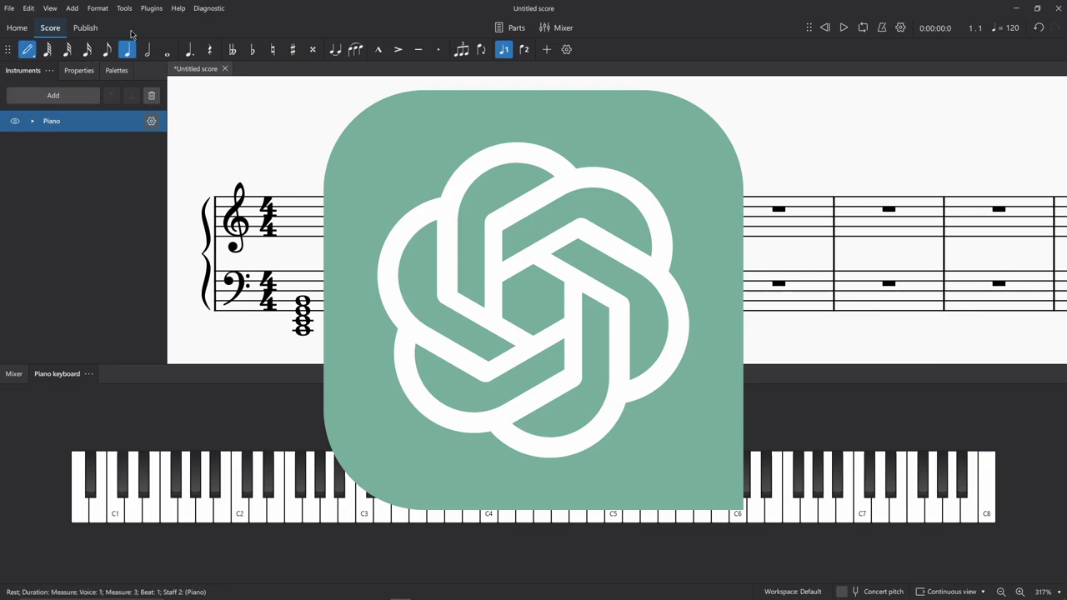
key("7")
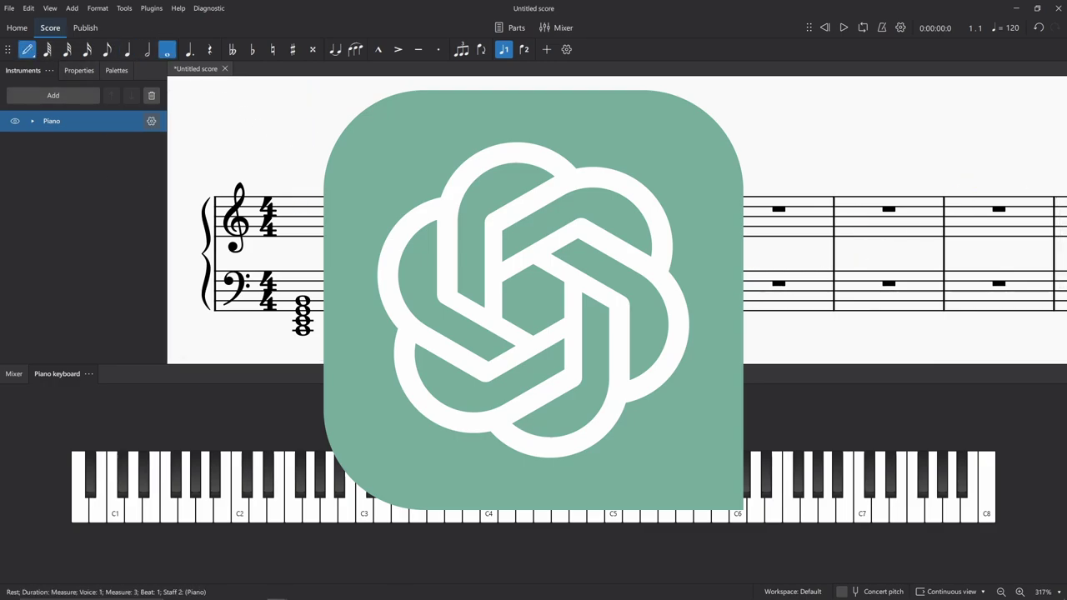
left_click(373, 517)
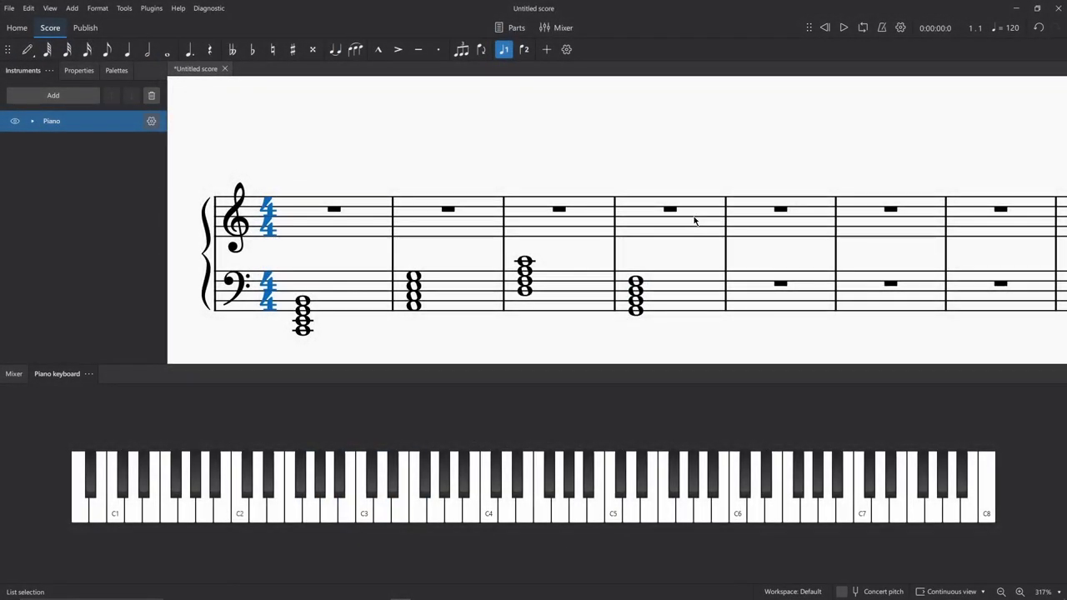
key("space")
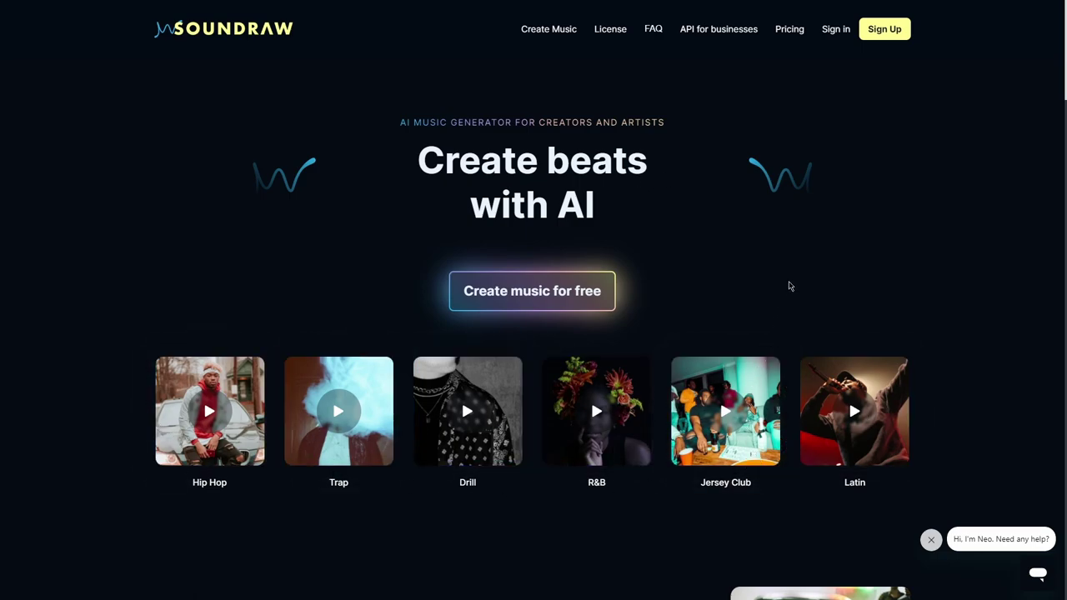
Step: Scroll down the Soundraw homepage to the Free, Creator and Artist pricing plans
scroll(800, 280, "down", 10)
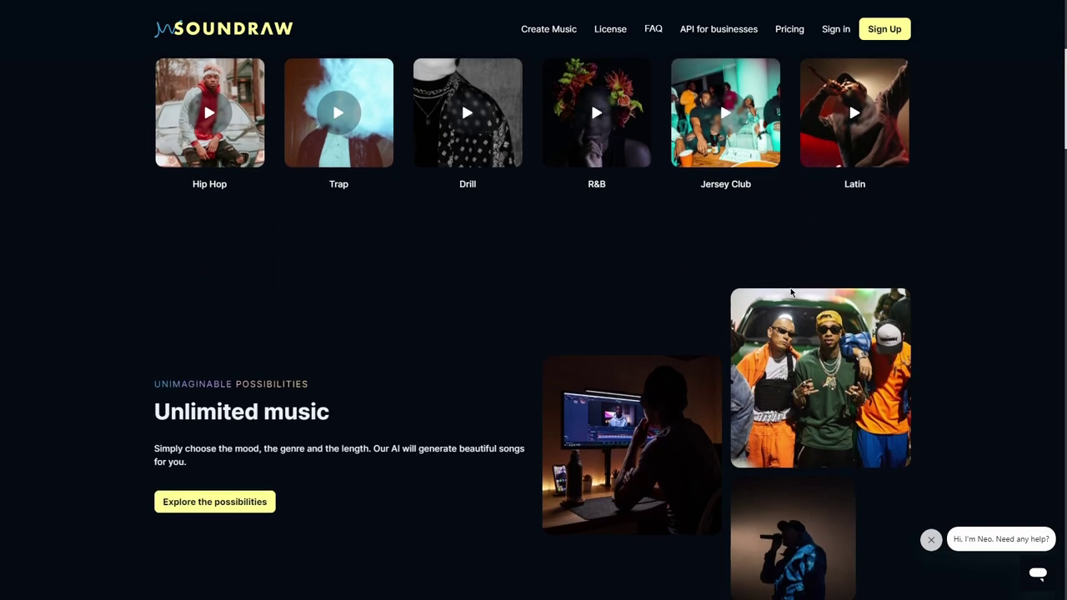
scroll(483, 316, "down", 7)
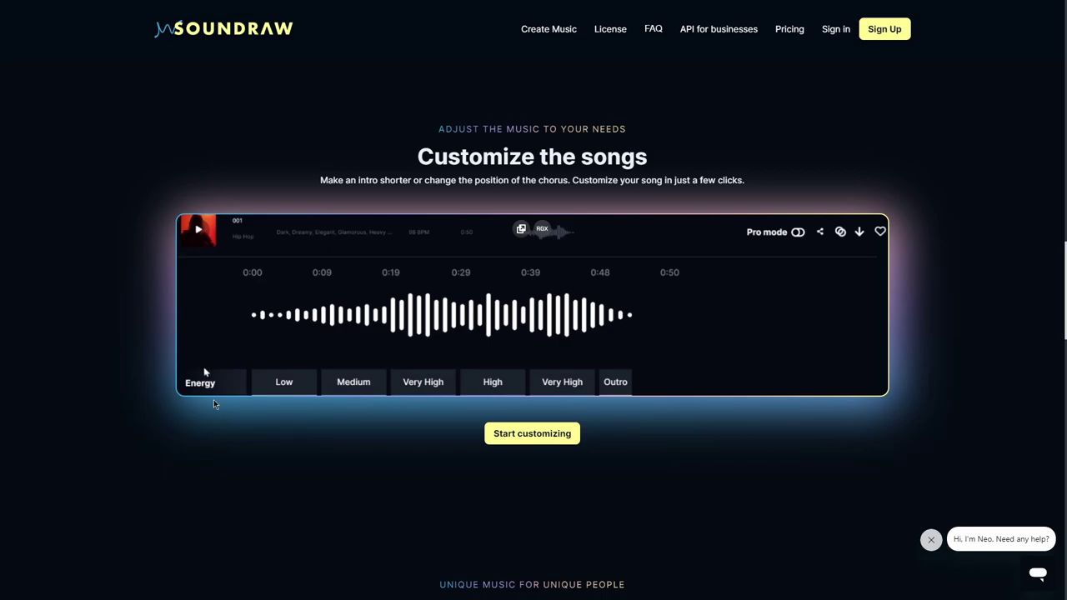
scroll(610, 308, "down", 8)
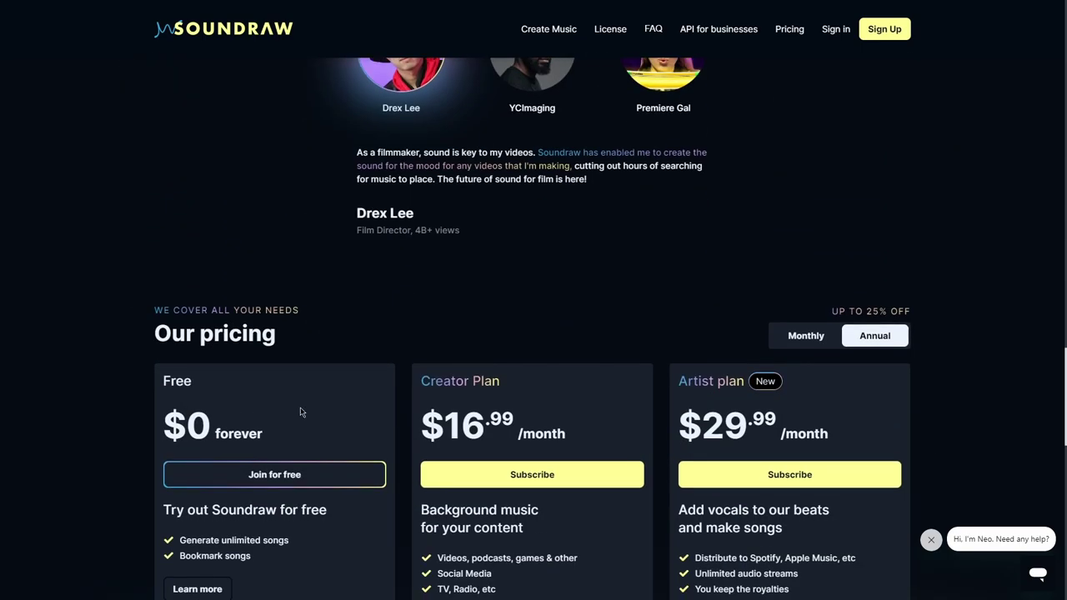
scroll(362, 417, "down", 2)
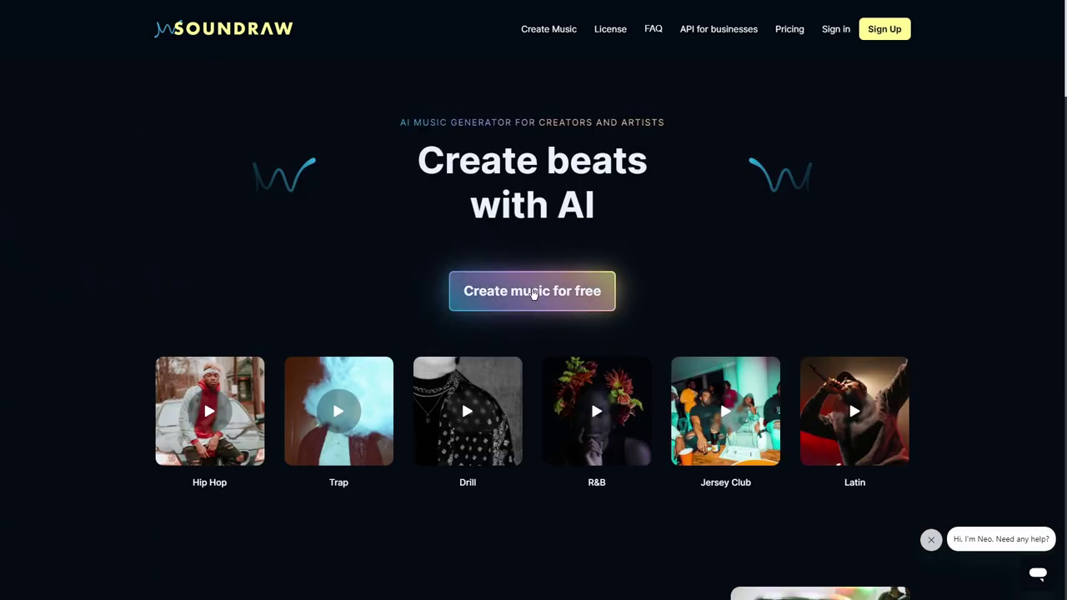
Step: Open the free music creator and set the track length to 0:30
left_click(531, 290)
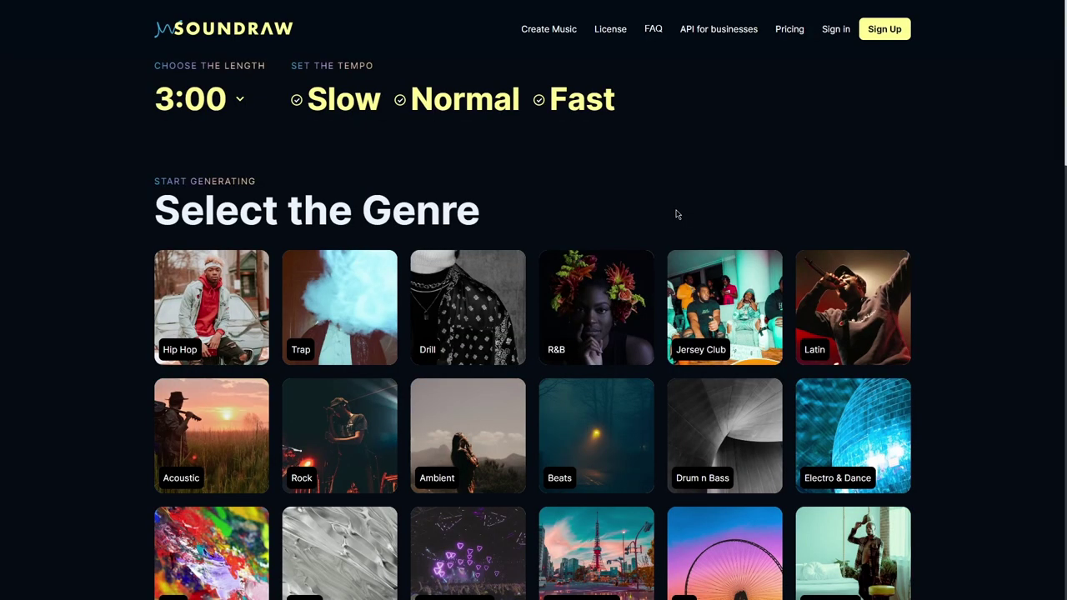
left_click(239, 102)
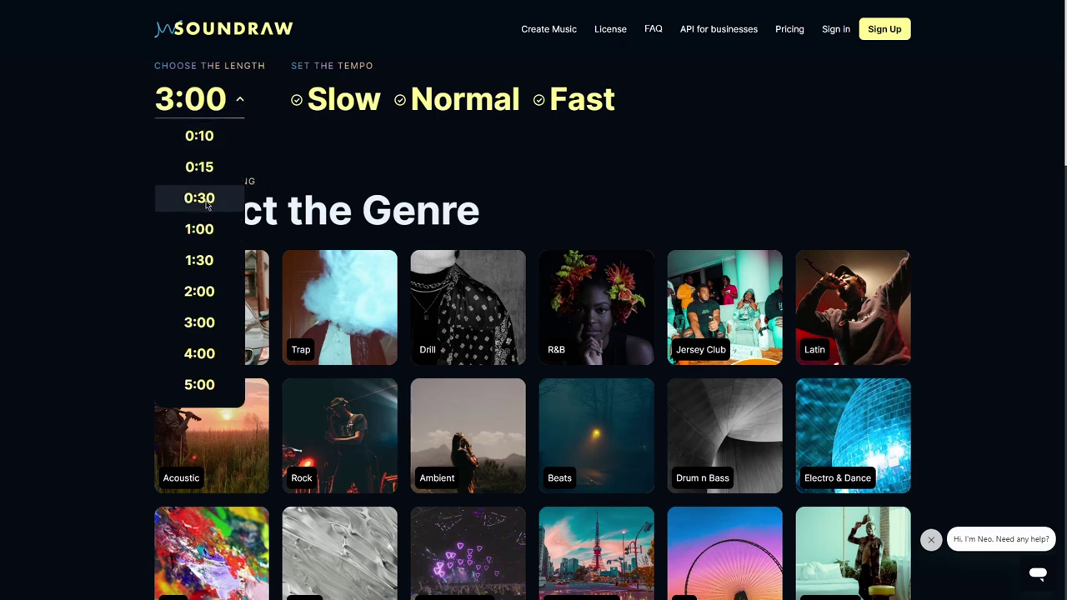
left_click(207, 205)
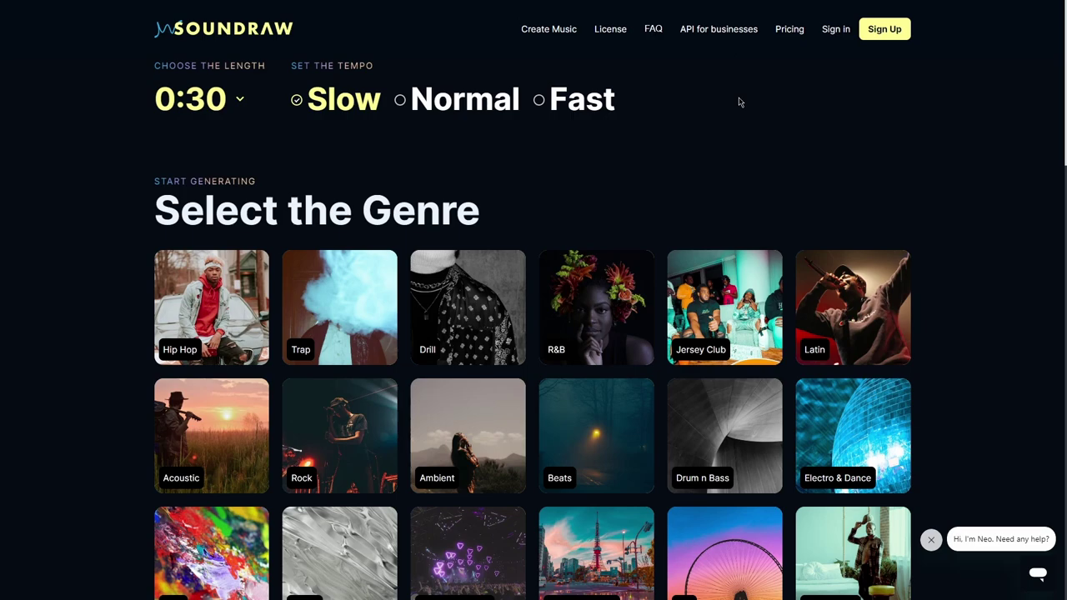
Step: Browse the genres, generate Orchestra tracks, and show the mood filter options
scroll(650, 137, "down", 2)
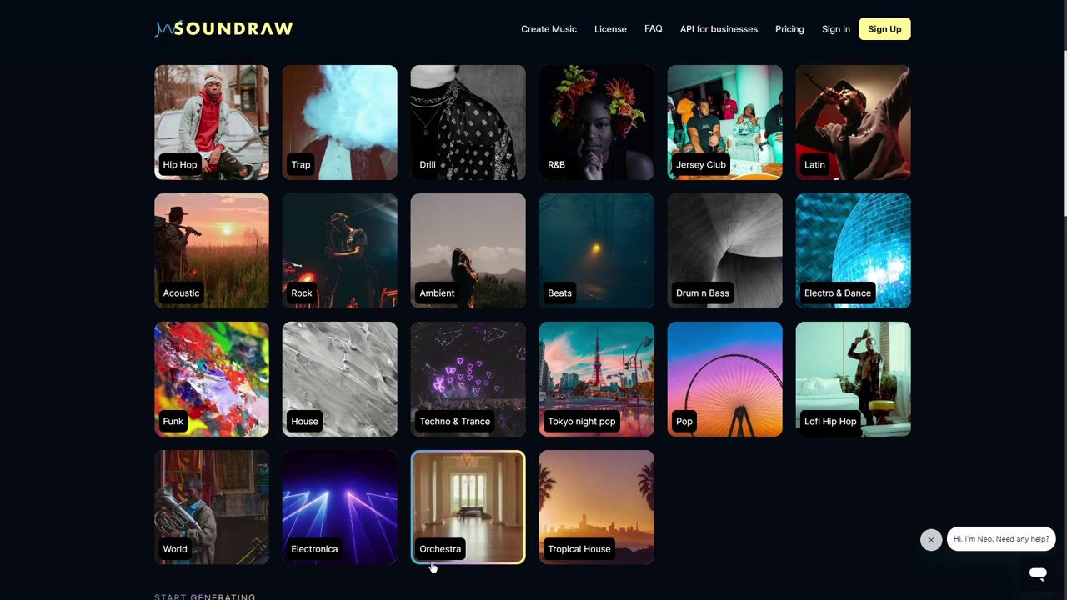
scroll(500, 501, "down", 1)
scroll(503, 420, "up", 2)
scroll(503, 421, "down", 2)
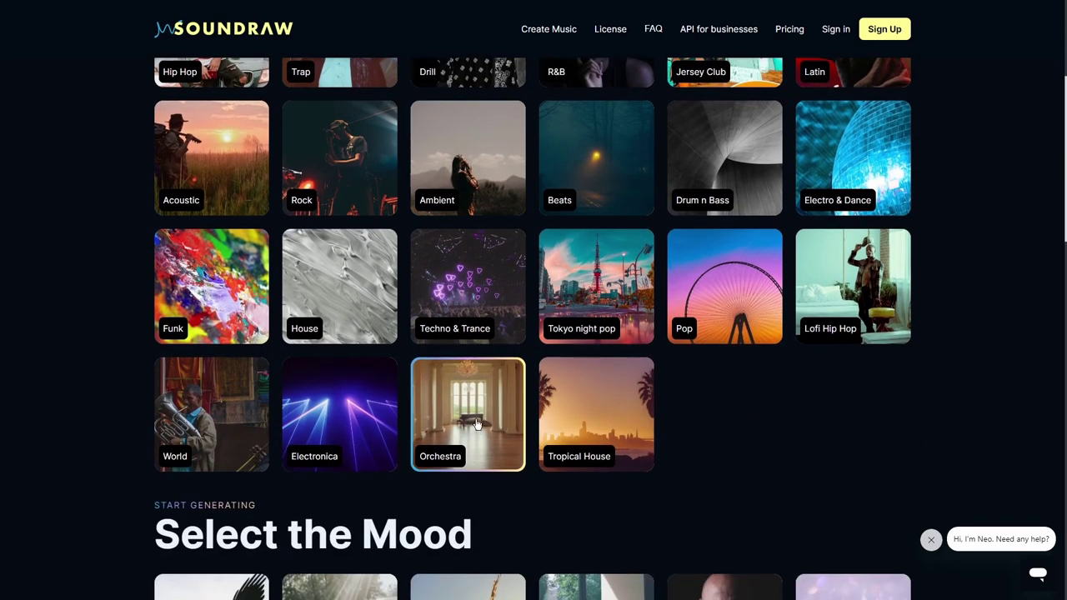
scroll(482, 414, "down", 2)
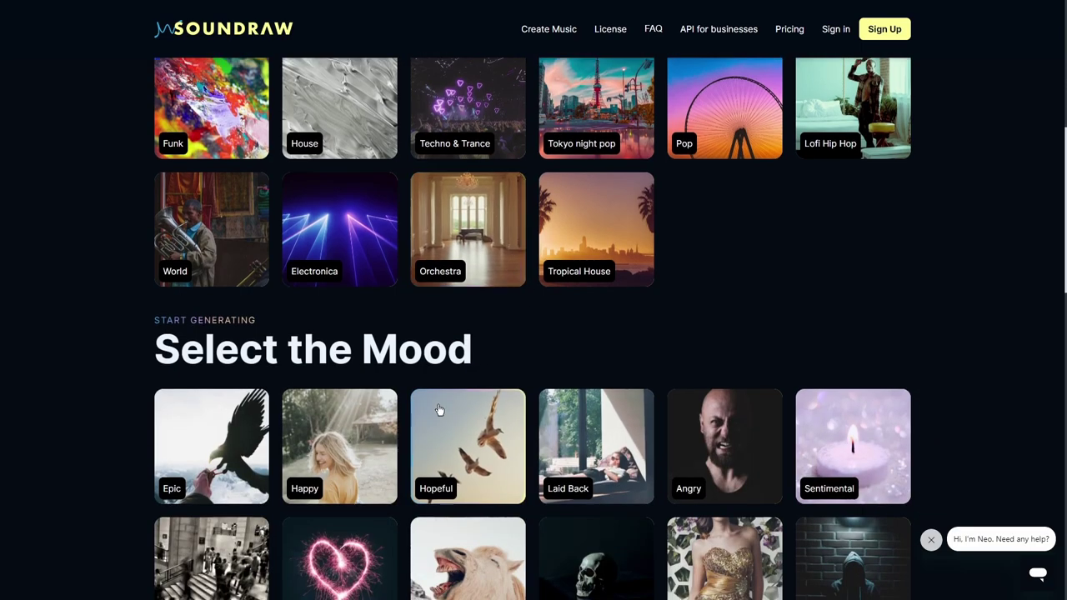
scroll(450, 233, "up", 5)
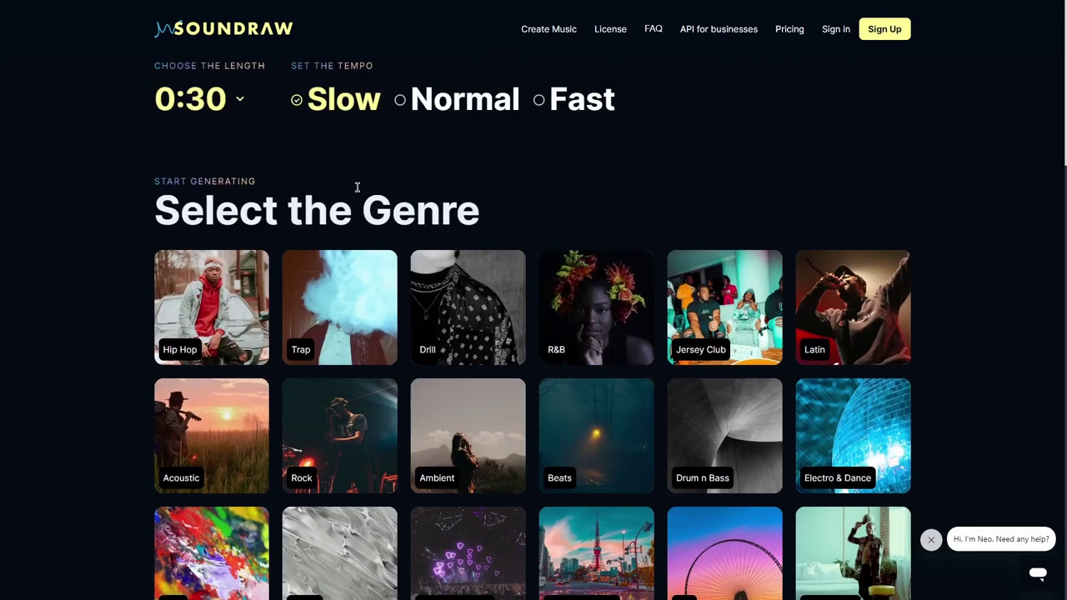
scroll(528, 179, "down", 5)
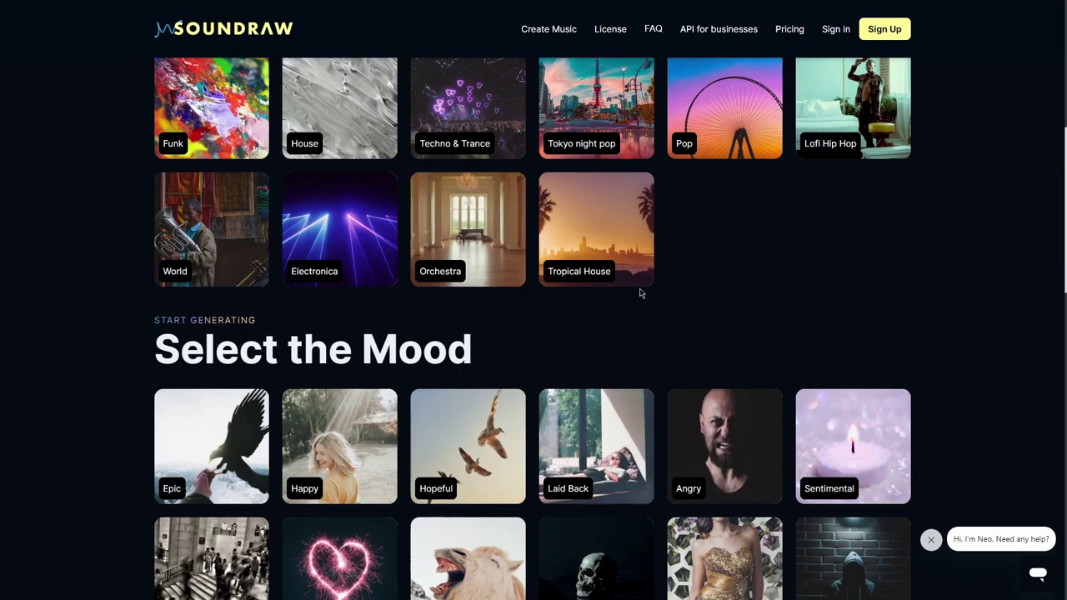
scroll(639, 293, "down", 2)
scroll(450, 173, "down", 1)
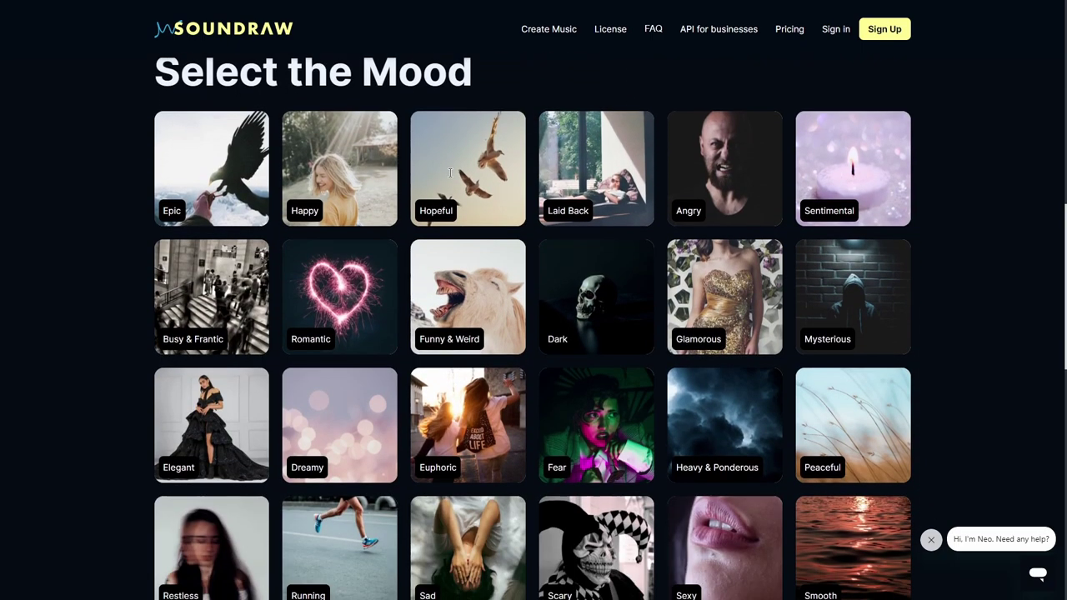
left_click(601, 187)
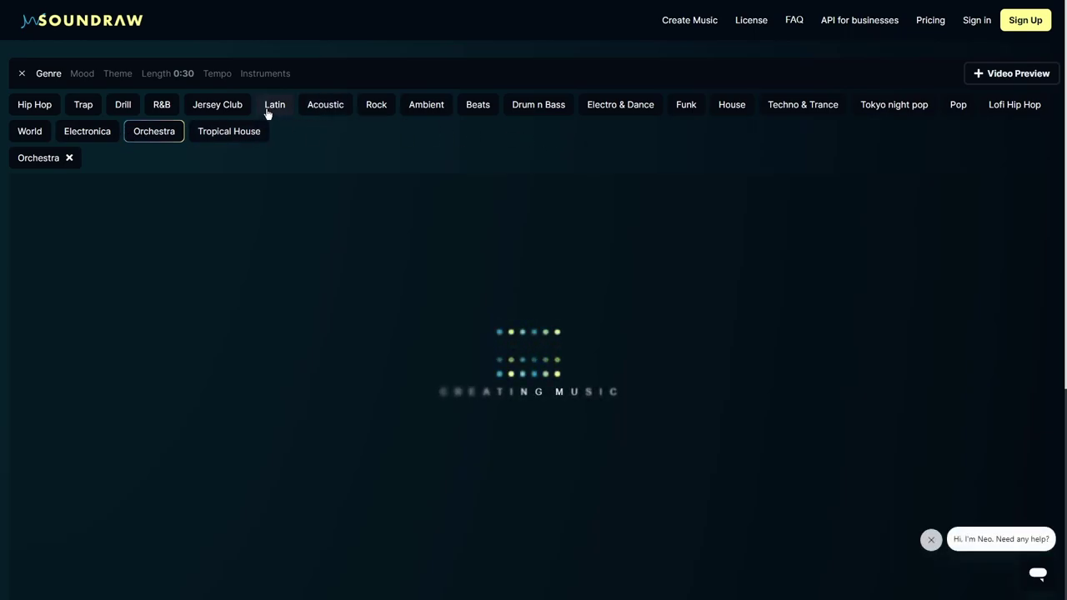
left_click(90, 79)
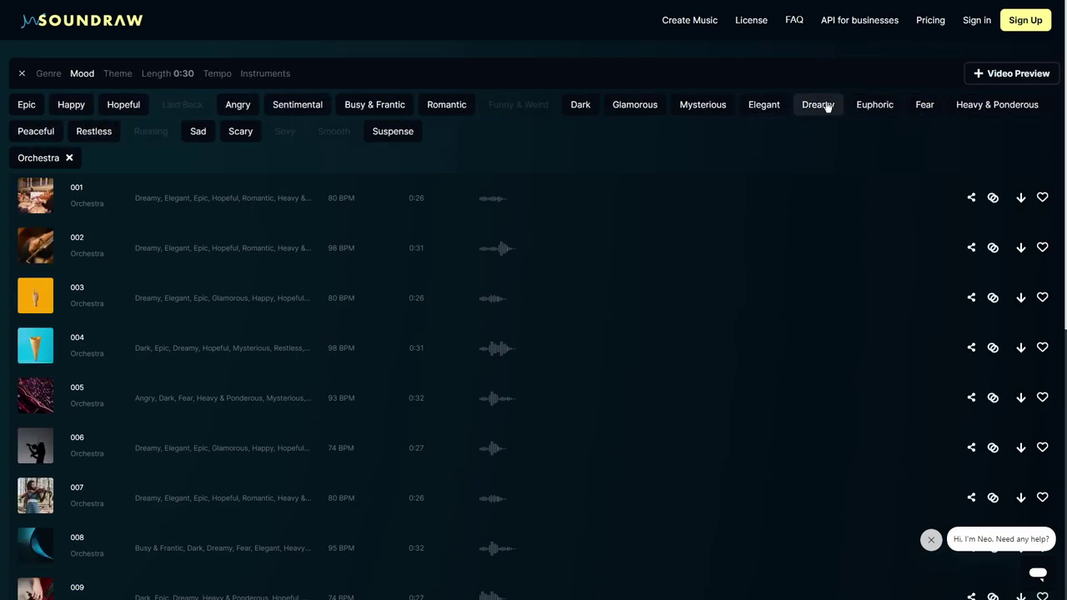
Step: Filter by the Sentimental and Sad moods and uncheck Strings in the instruments
left_click(313, 109)
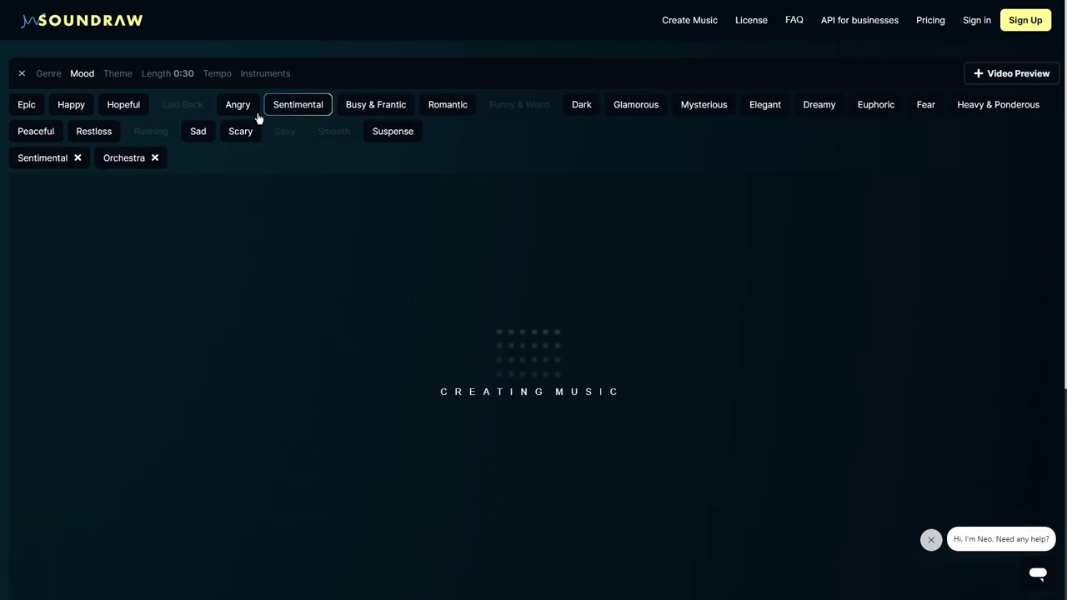
left_click(204, 133)
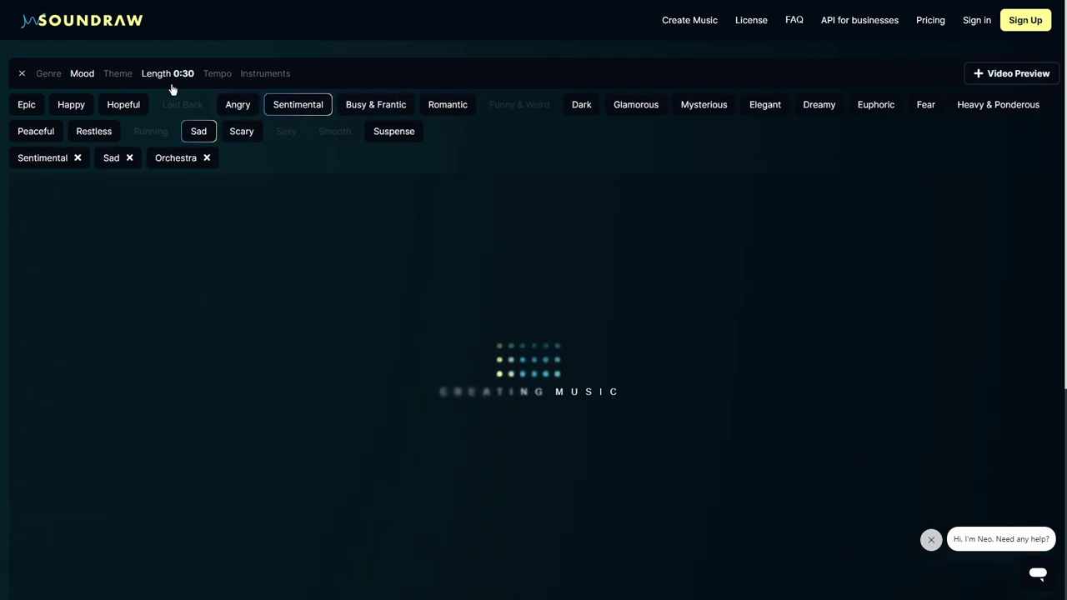
left_click(118, 75)
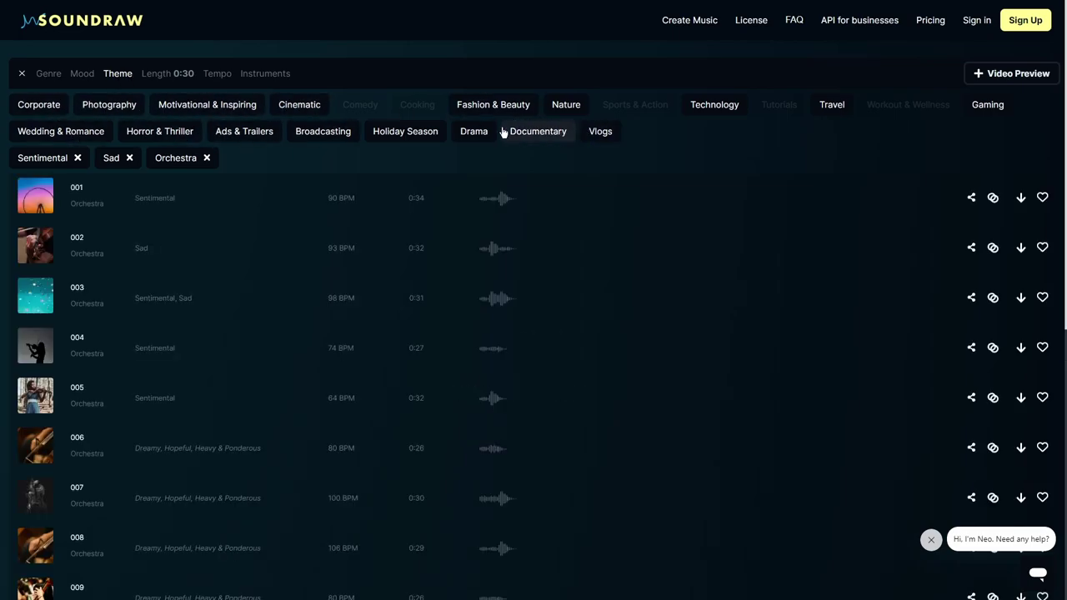
left_click(265, 73)
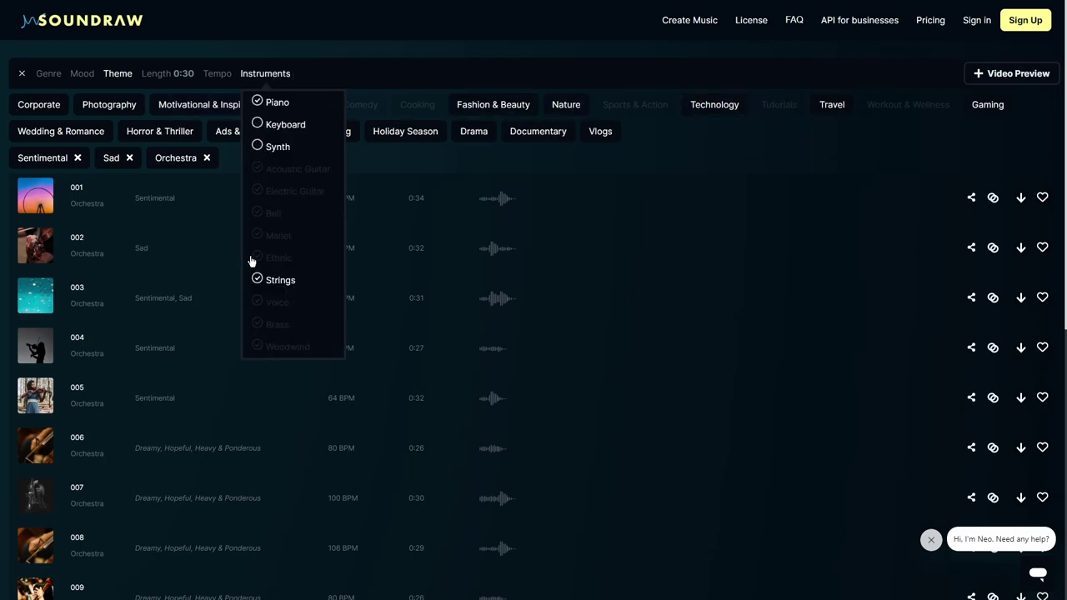
left_click(272, 281)
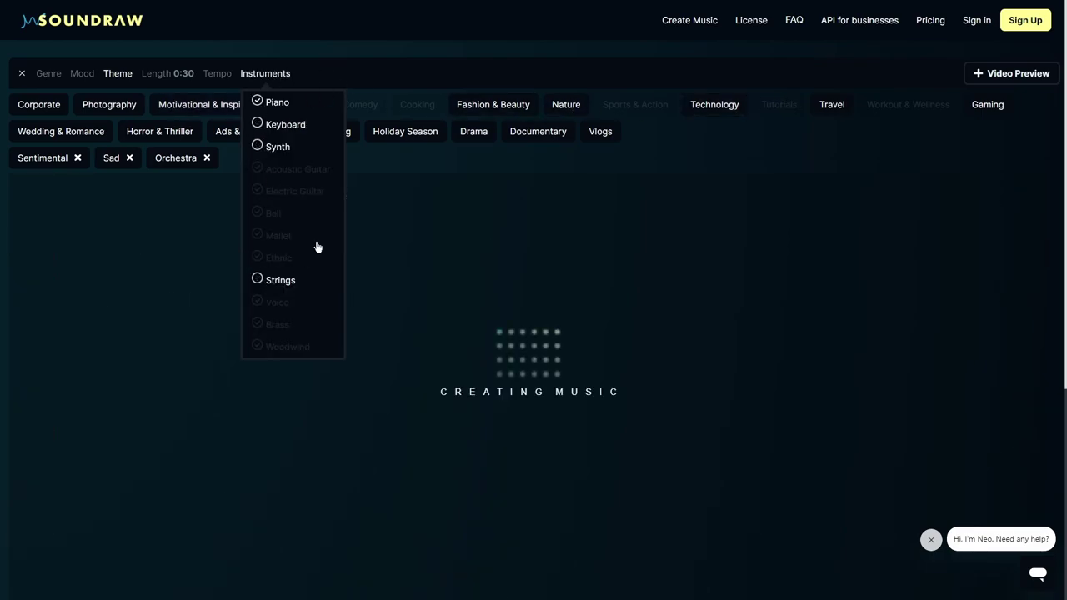
left_click(434, 58)
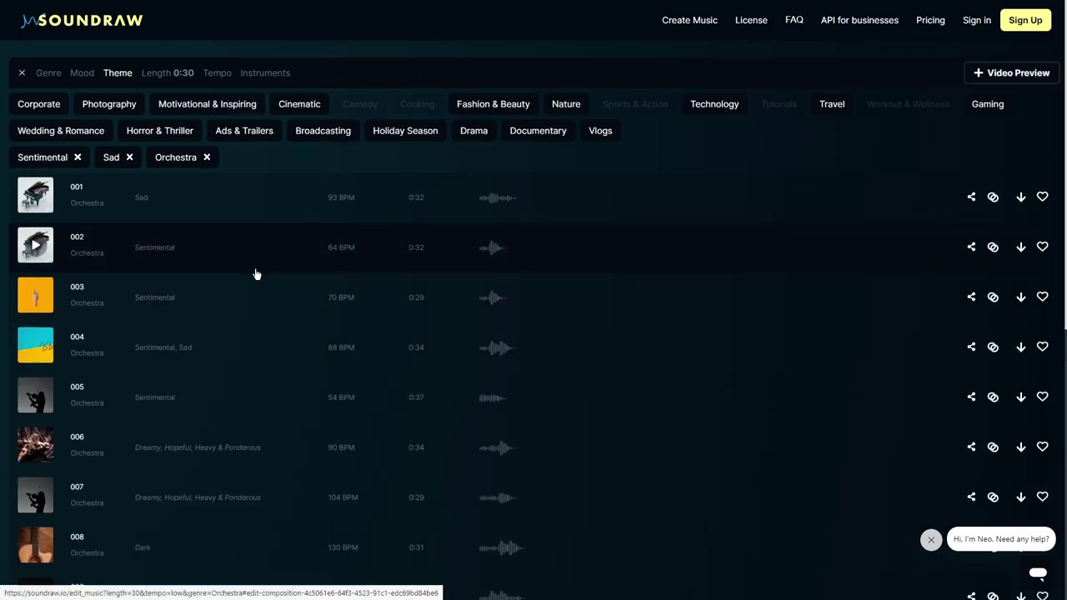
Step: Generate more Orchestra songs past track 0015 using Create more music
scroll(257, 275, "down", 5)
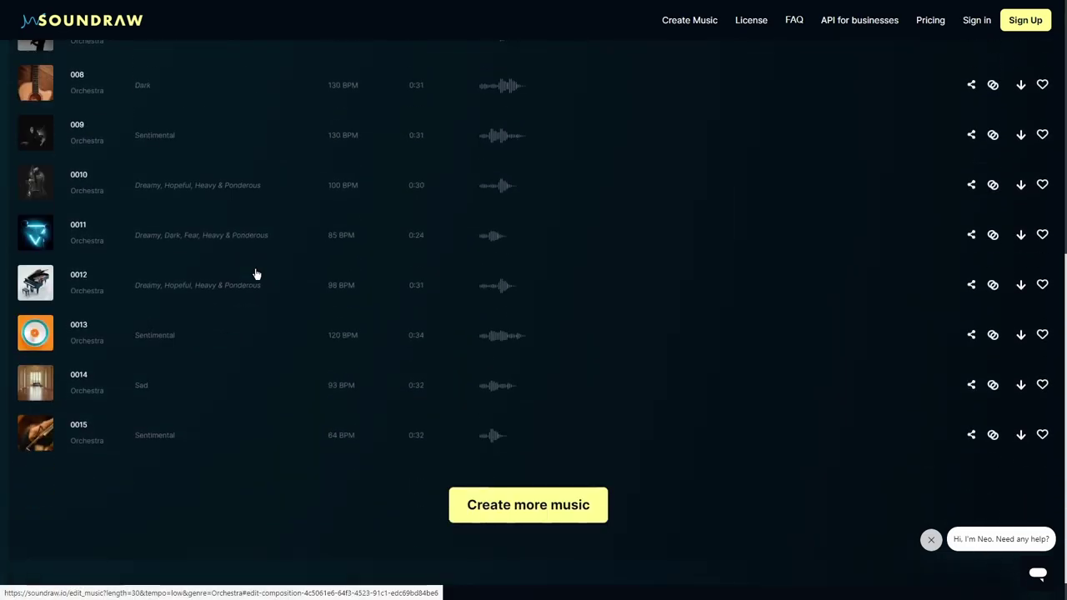
left_click(574, 518)
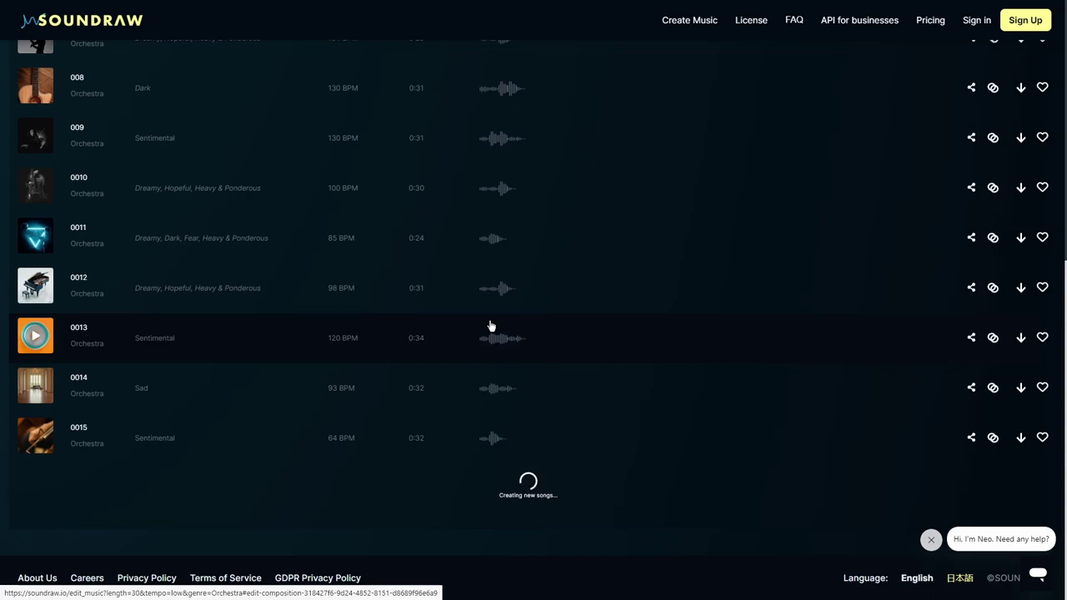
scroll(629, 284, "up", 5)
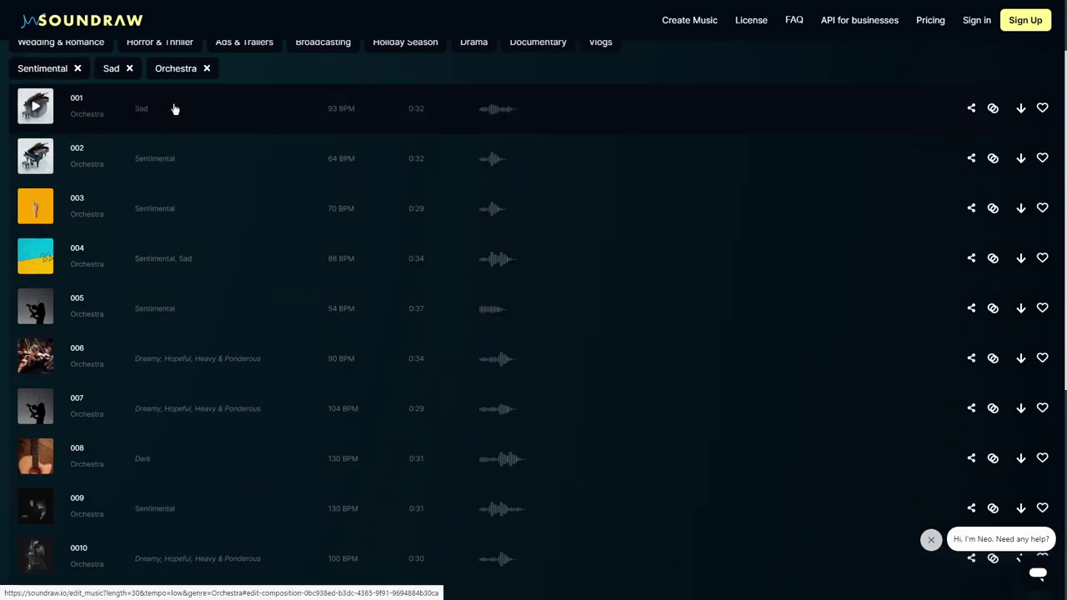
scroll(148, 300, "down", 5)
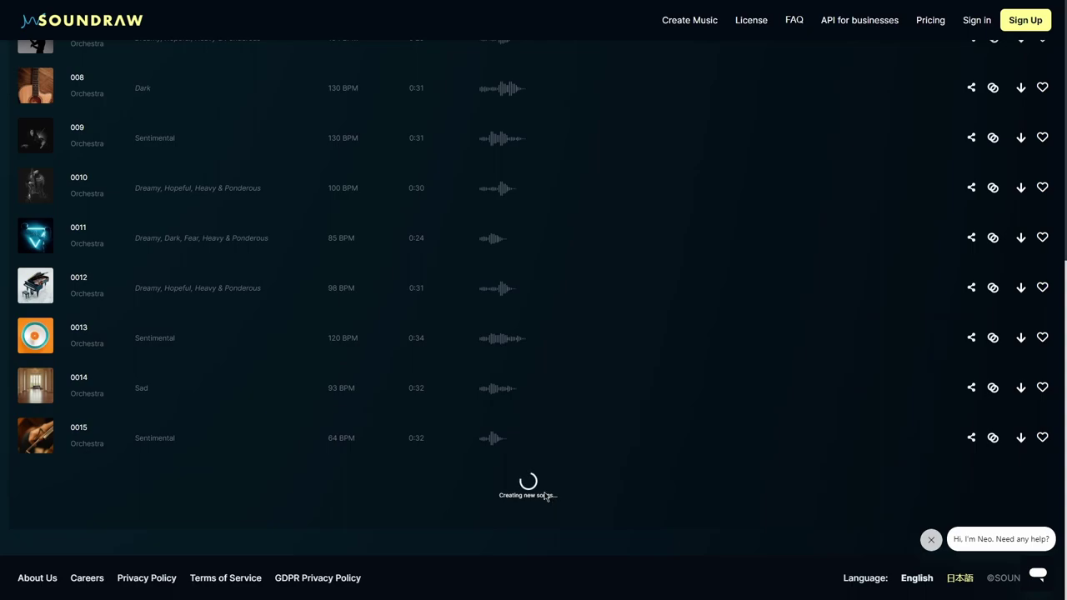
scroll(348, 362, "up", 5)
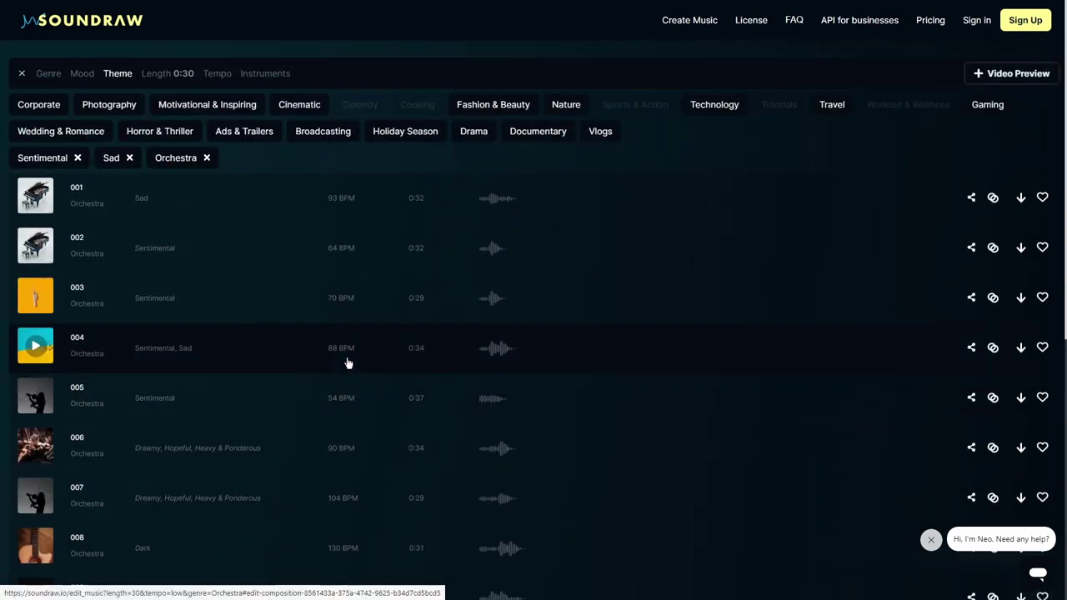
Step: Play track 001 in its editor, then stop it
left_click(37, 194)
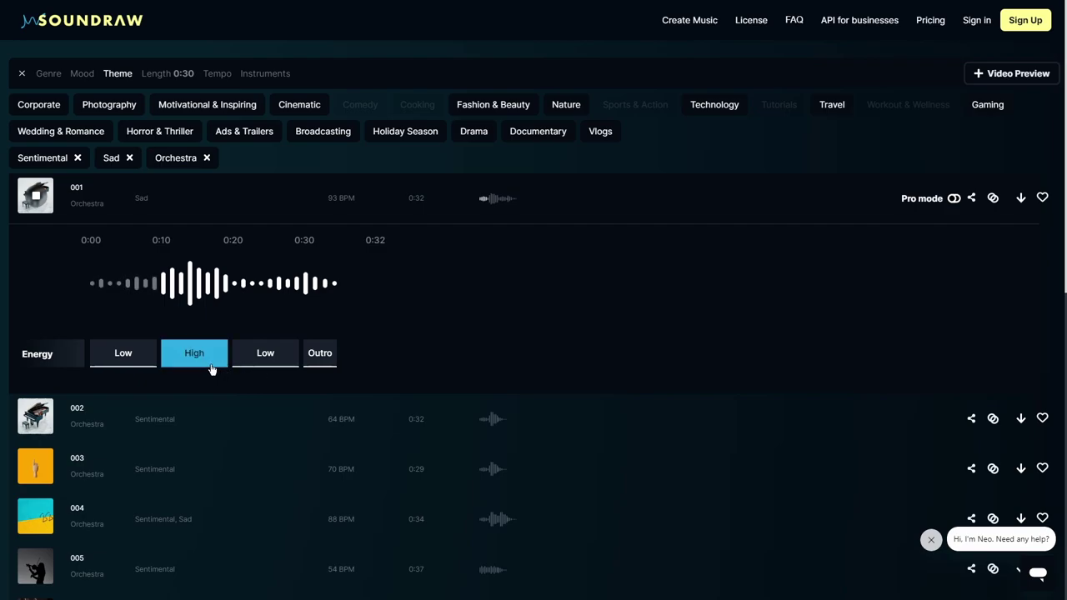
mouse_move(176, 326)
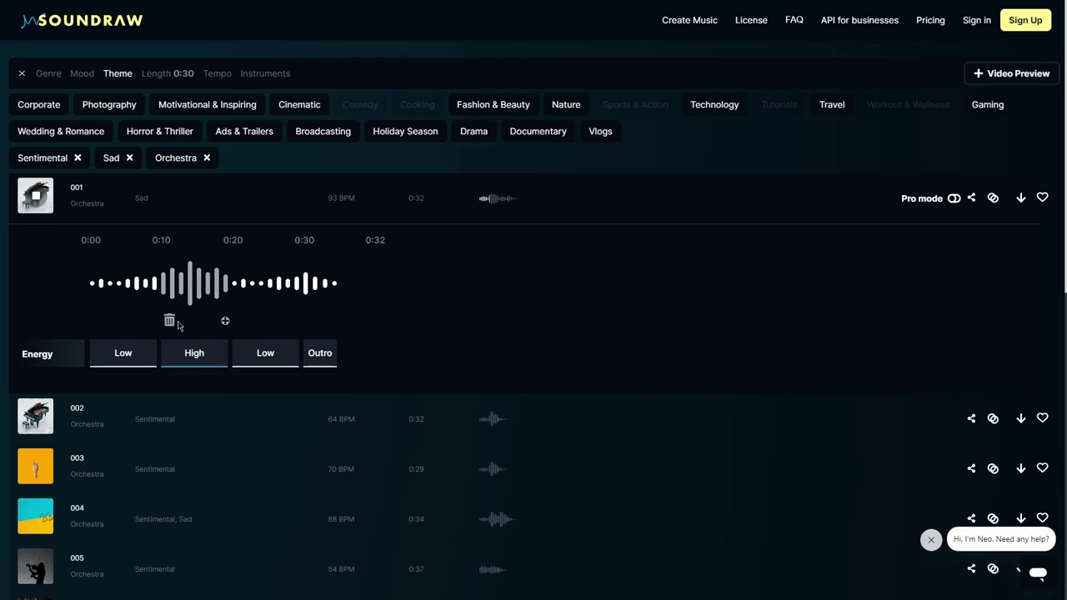
mouse_move(301, 289)
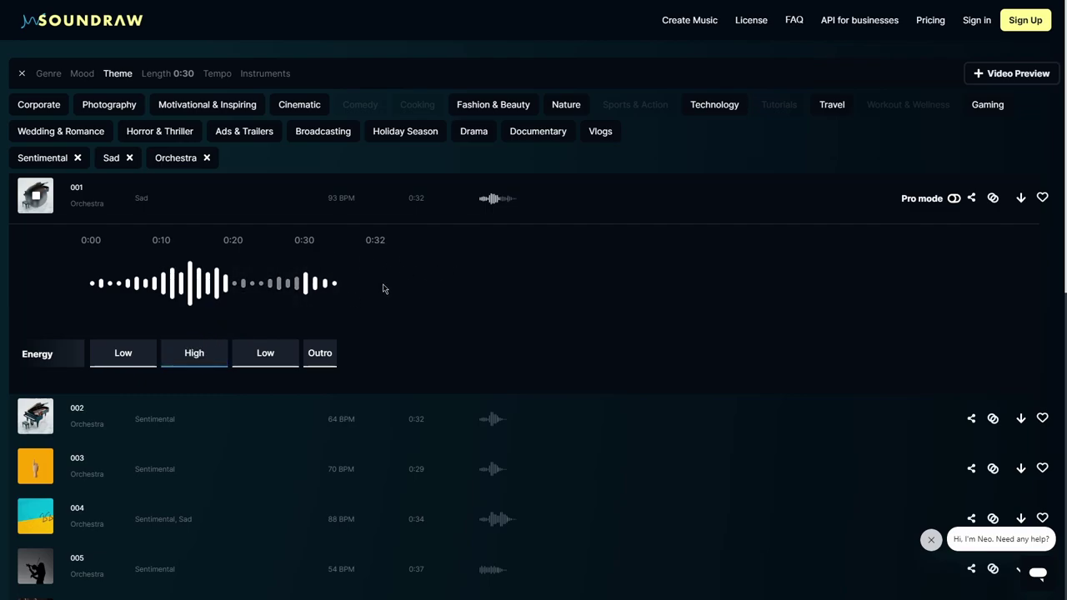
left_click(44, 201)
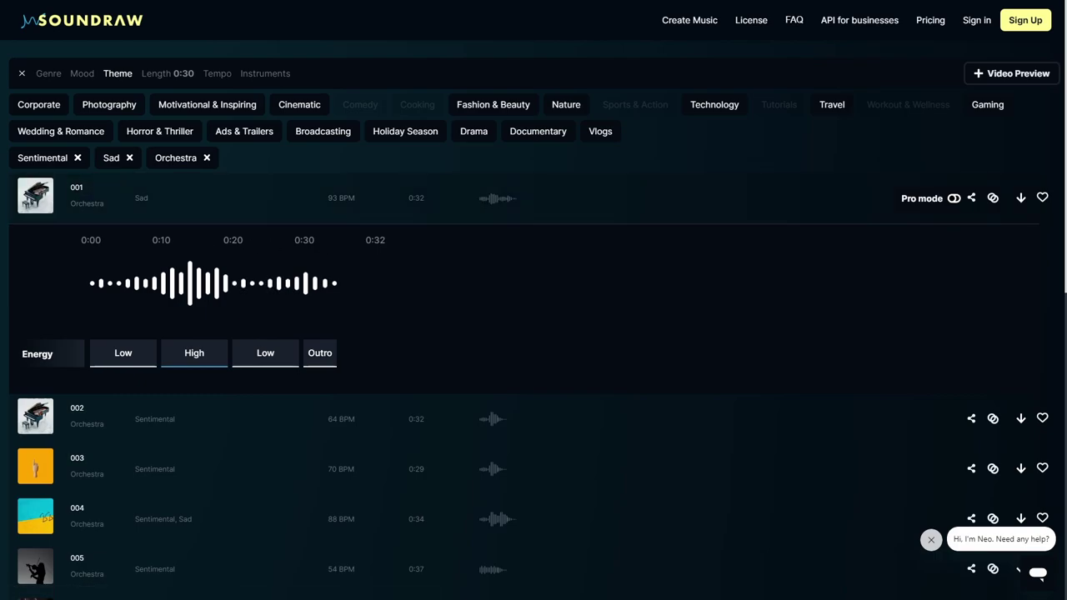
Step: Set track 001's second section energy to Low and replay the edited track
left_click(222, 349)
left_click(191, 353)
left_click(191, 353)
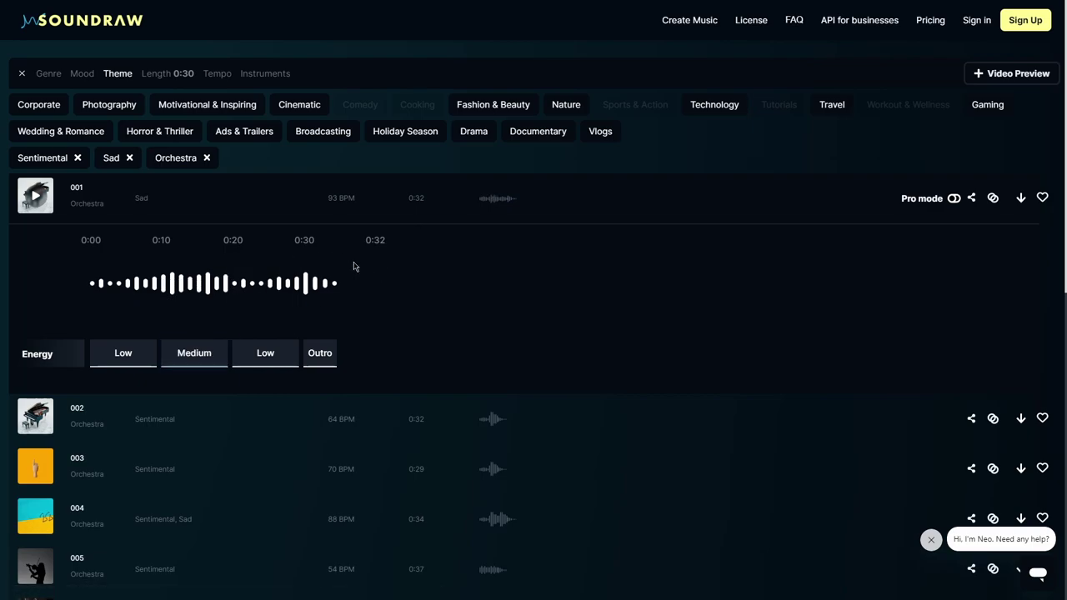
left_click(191, 353)
left_click(191, 353)
left_click(190, 352)
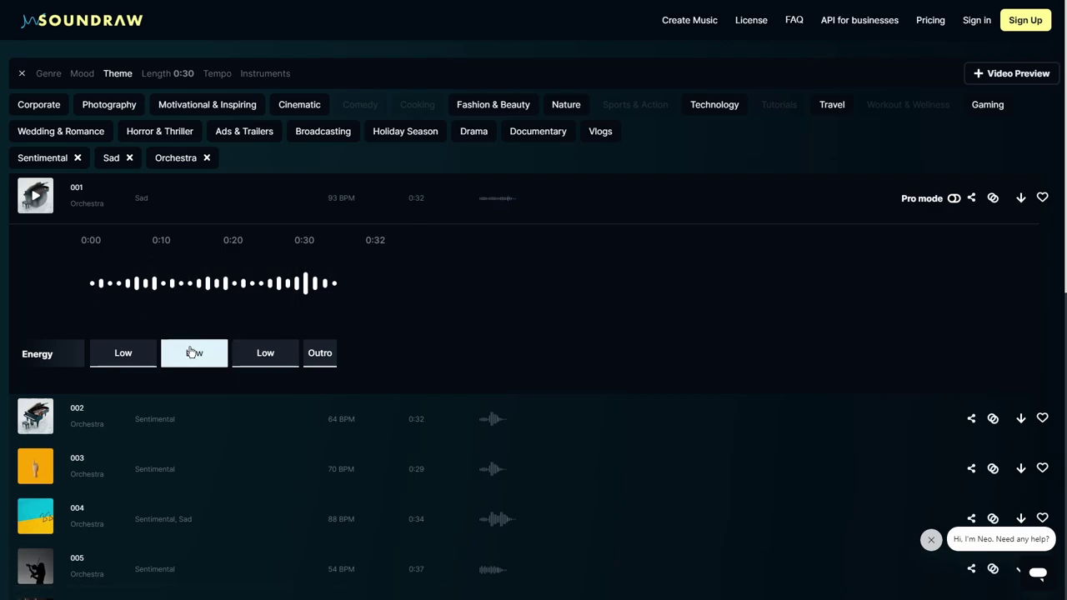
left_click(41, 204)
mouse_move(181, 294)
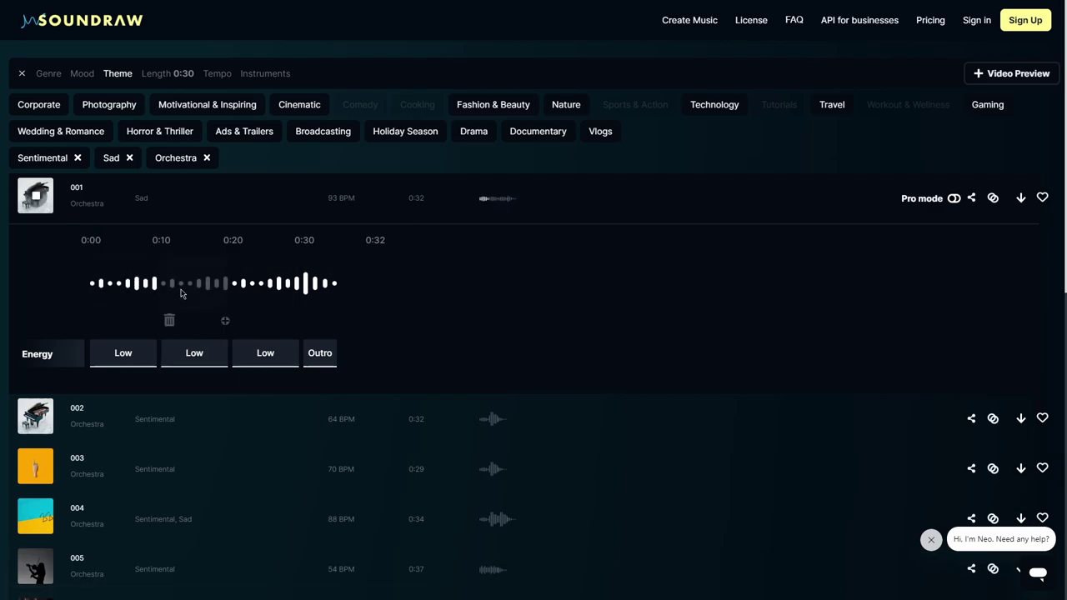
left_click(35, 197)
Step: Scroll through the list of generated Orchestra tracks
scroll(479, 247, "down", 1)
scroll(479, 247, "up", 1)
scroll(381, 268, "down", 3)
scroll(259, 222, "up", 3)
scroll(401, 200, "down", 3)
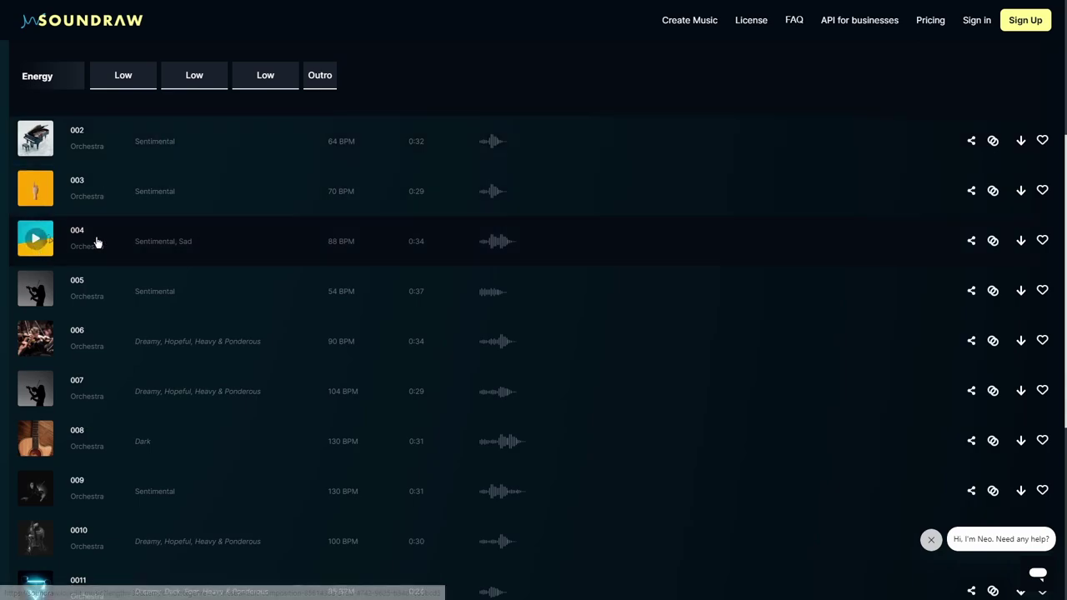
Step: Play track 004 (Sentimental, Sad, 88 BPM) to show its energy sections, then browse the list
left_click(97, 242)
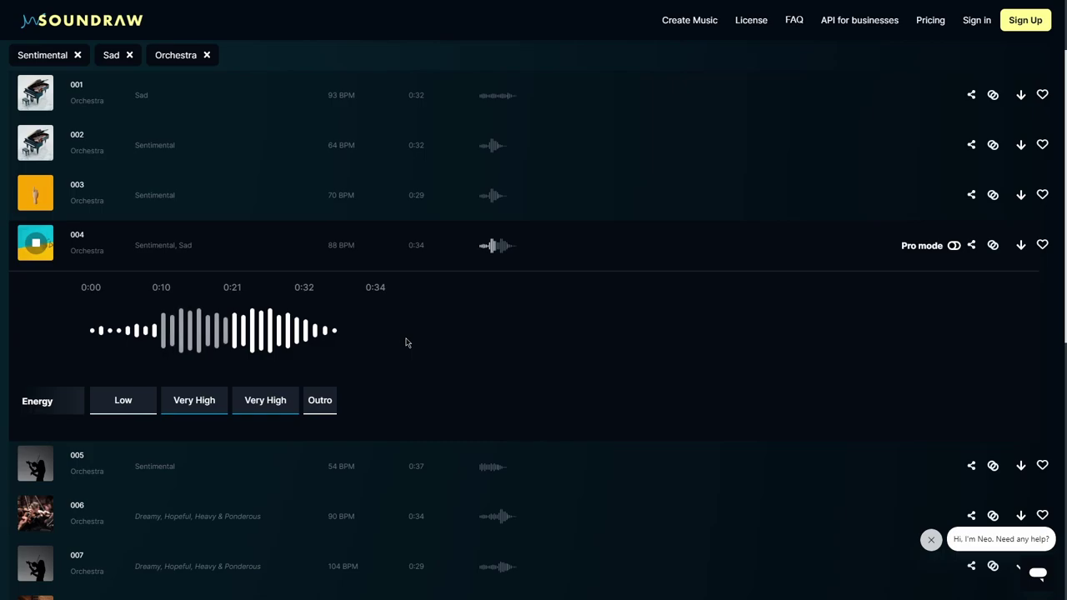
scroll(392, 325, "down", 2)
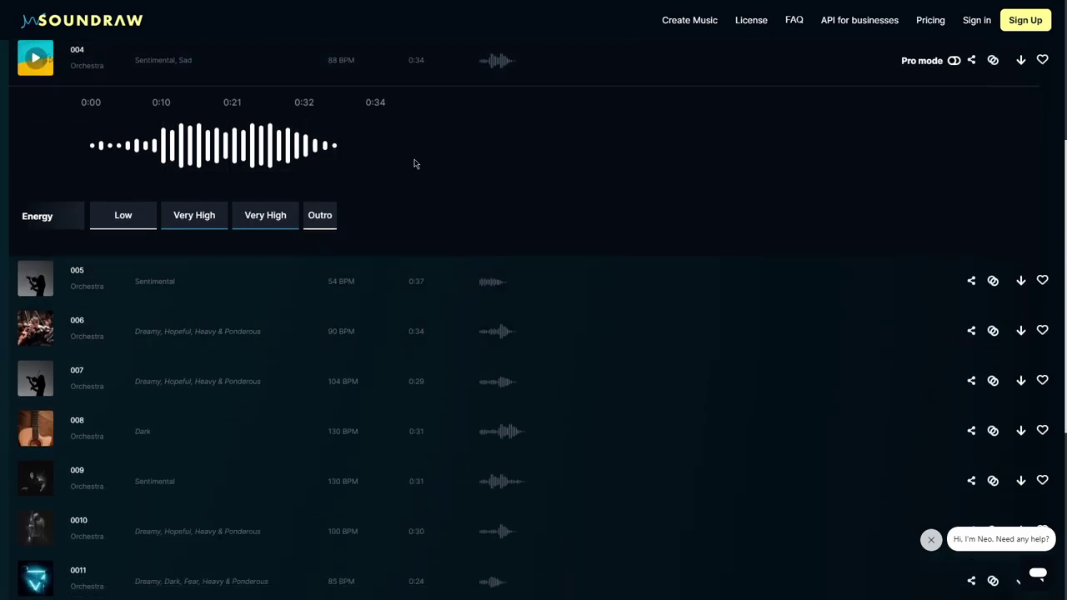
scroll(693, 176, "up", 3)
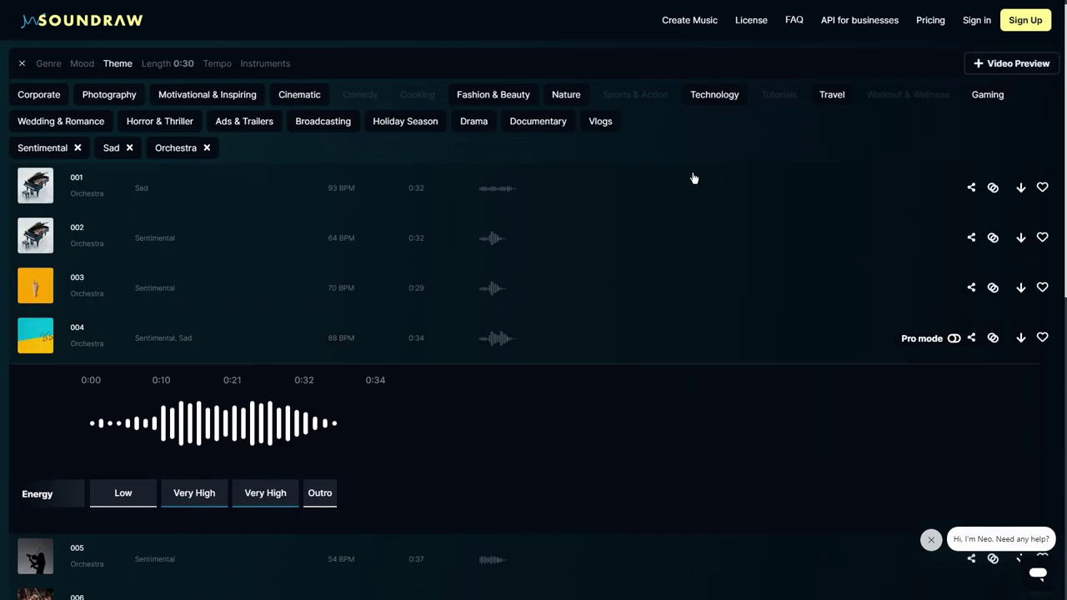
scroll(572, 245, "down", 2)
scroll(572, 245, "down", 2)
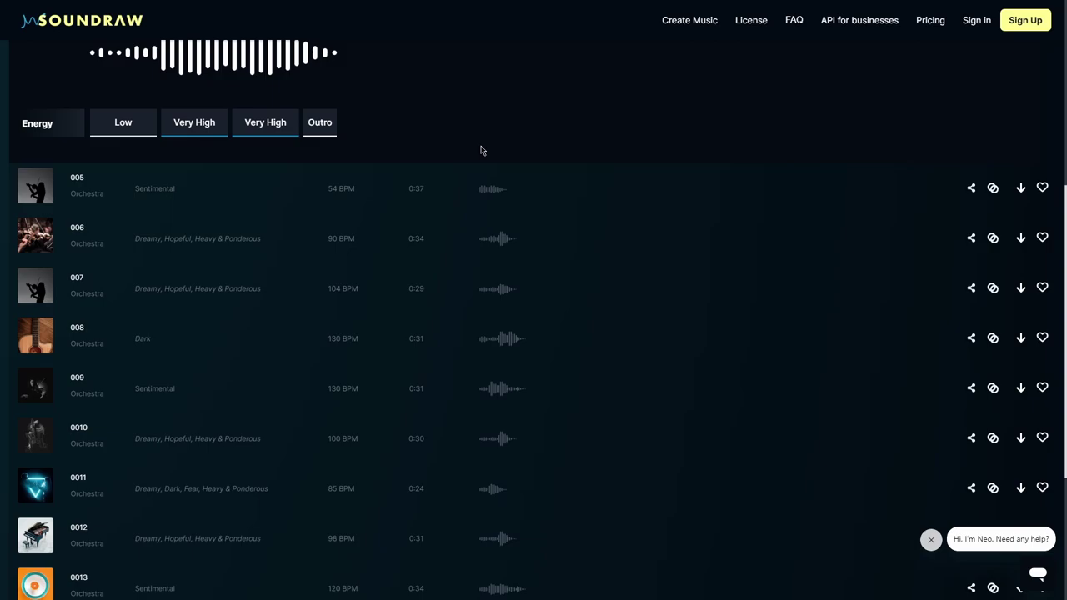
scroll(361, 226, "down", 3)
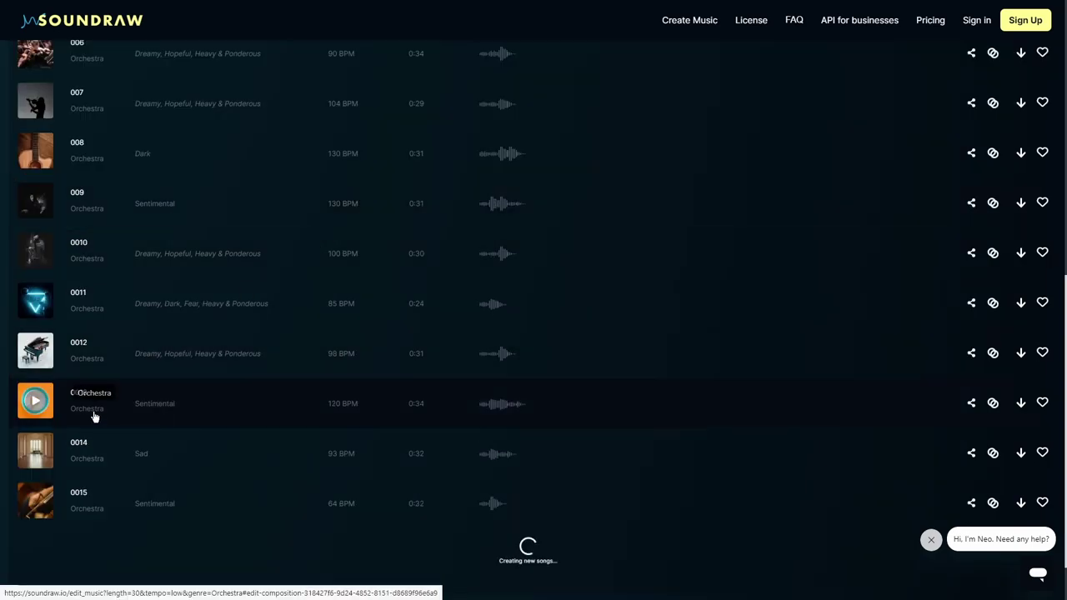
scroll(276, 267, "down", 1)
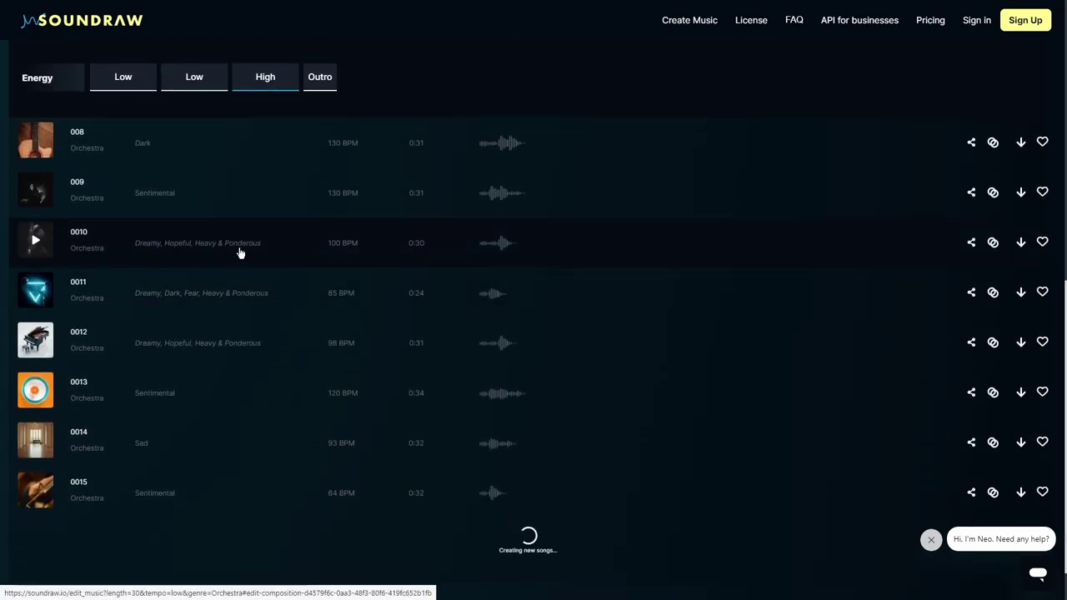
scroll(134, 265, "up", 1)
Step: Preview track 008, then stop it
left_click(38, 243)
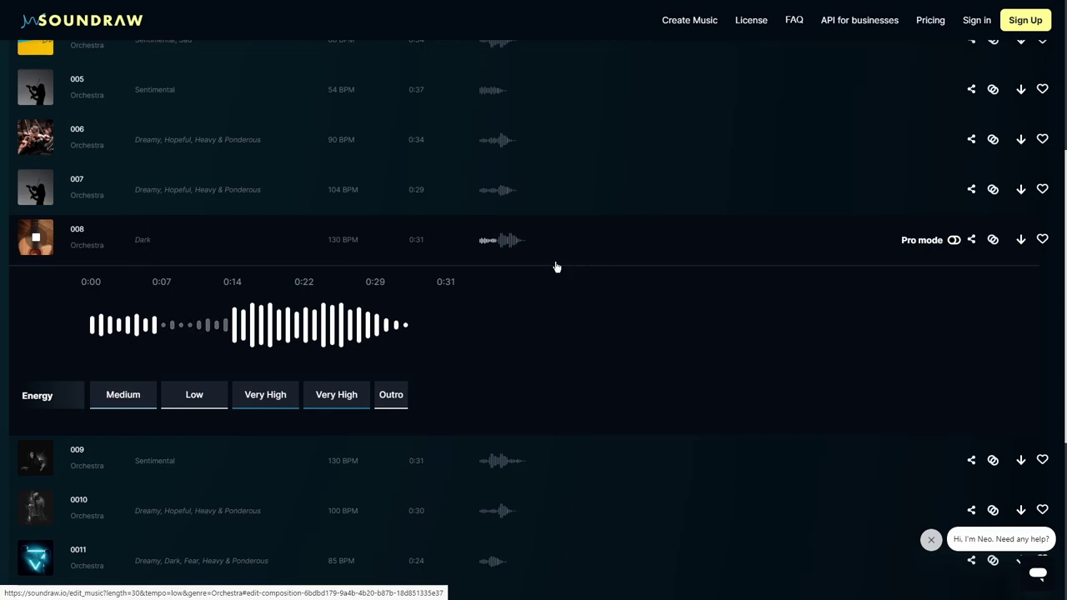
left_click(35, 244)
scroll(517, 308, "down", 2)
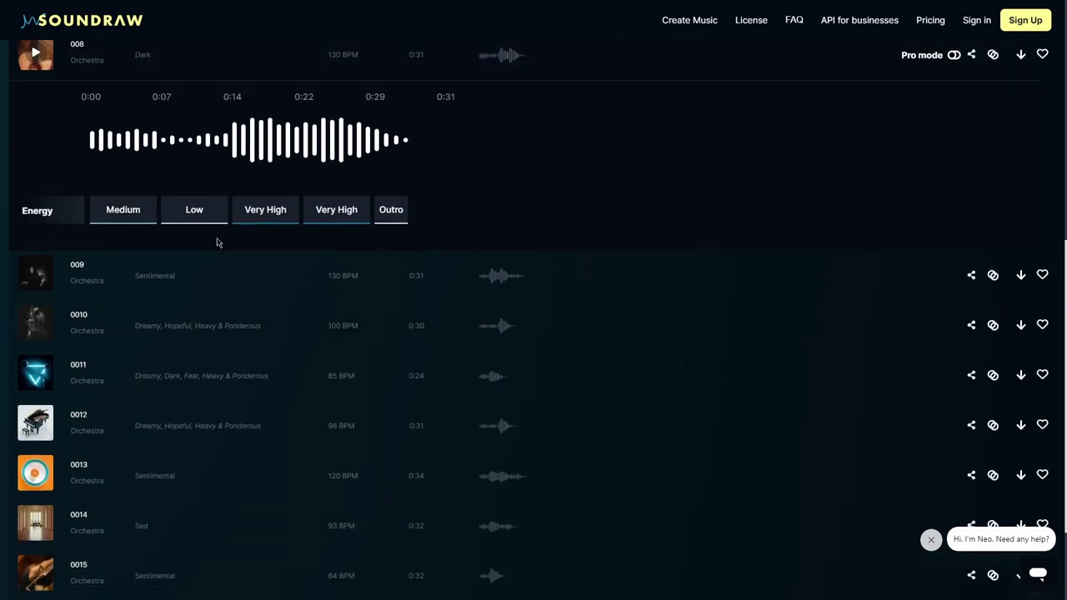
scroll(203, 244, "up", 3)
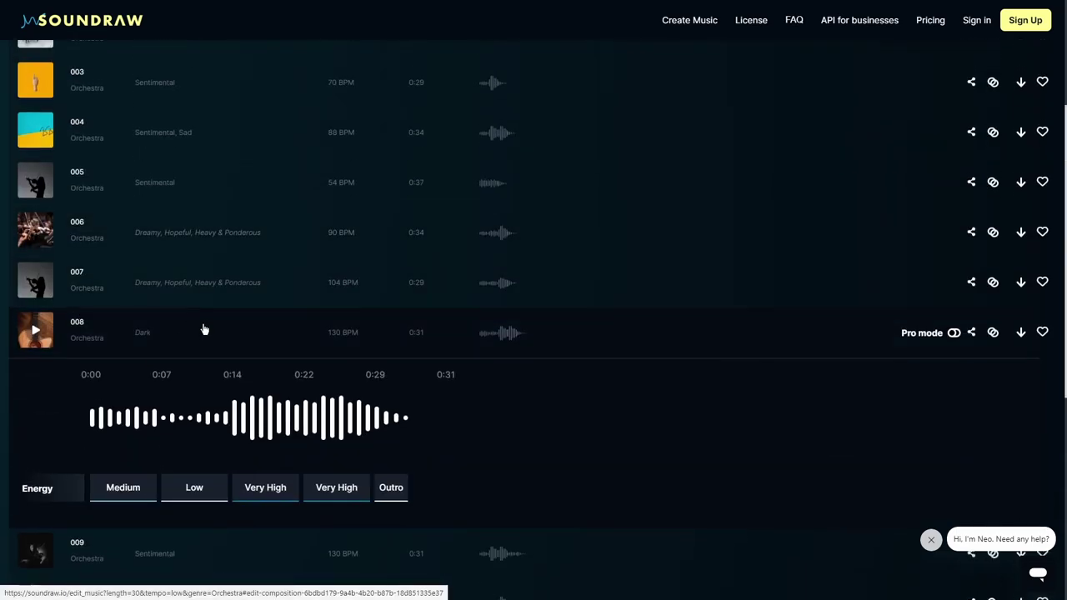
scroll(684, 321, "down", 3)
scroll(340, 339, "down", 2)
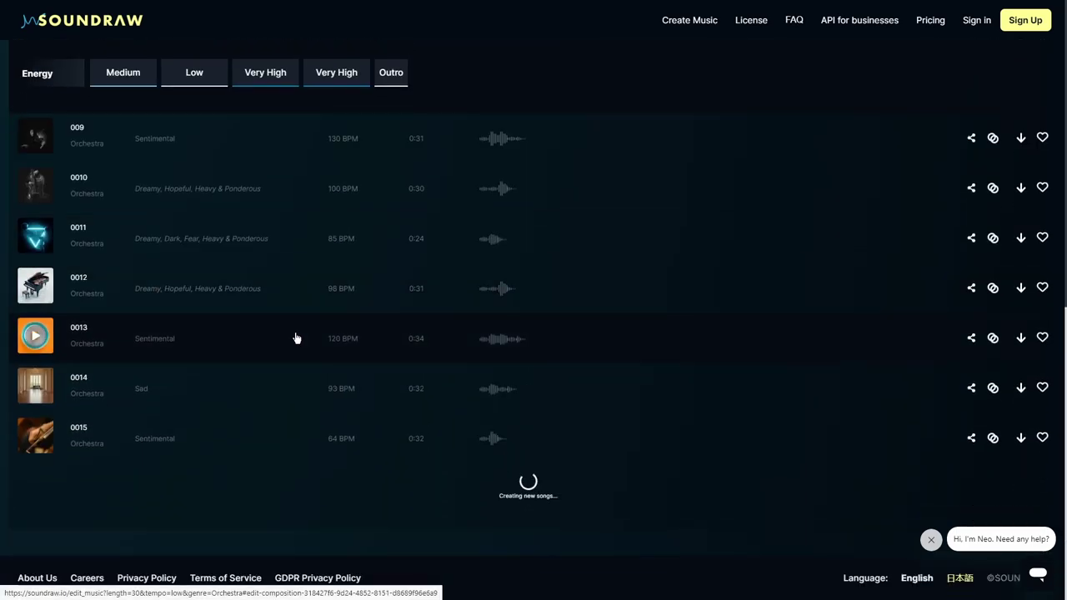
Step: Play track 0013 to audition it
left_click(21, 349)
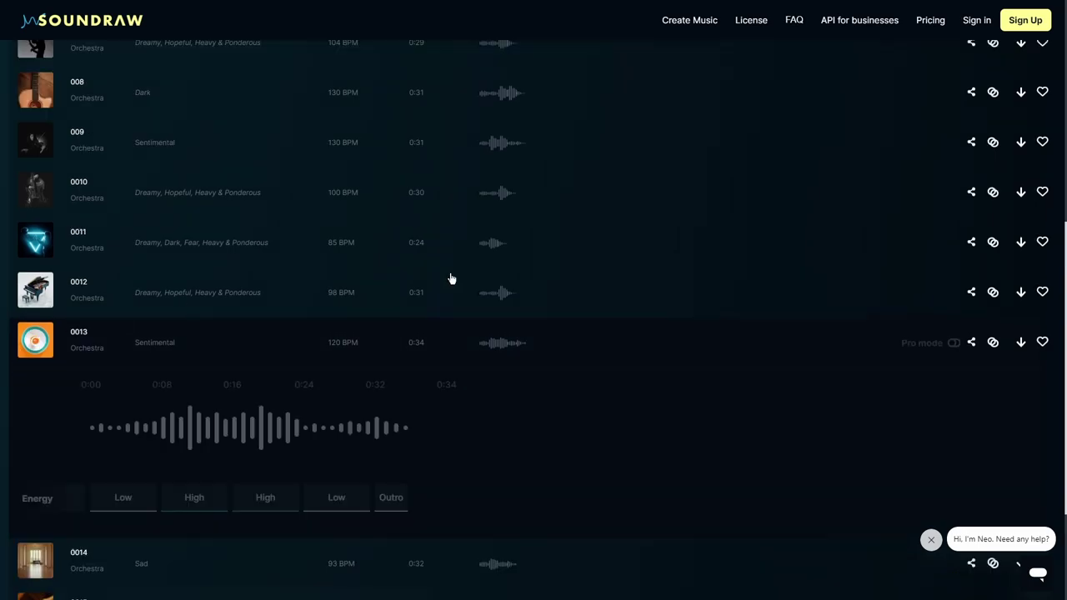
scroll(301, 331, "up", 5)
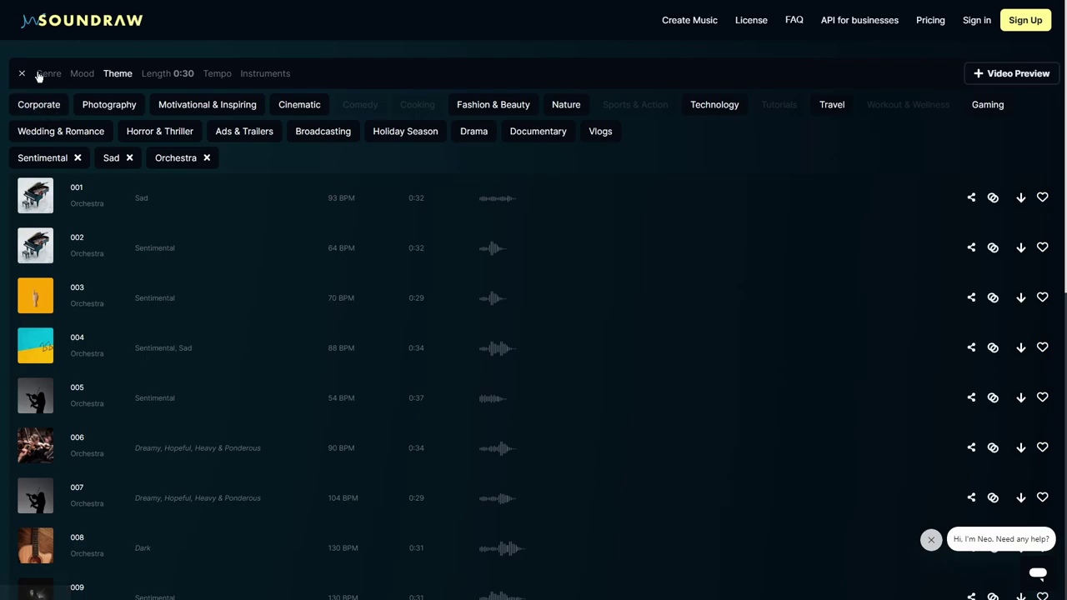
scroll(409, 253, "down", 2)
scroll(450, 219, "down", 2)
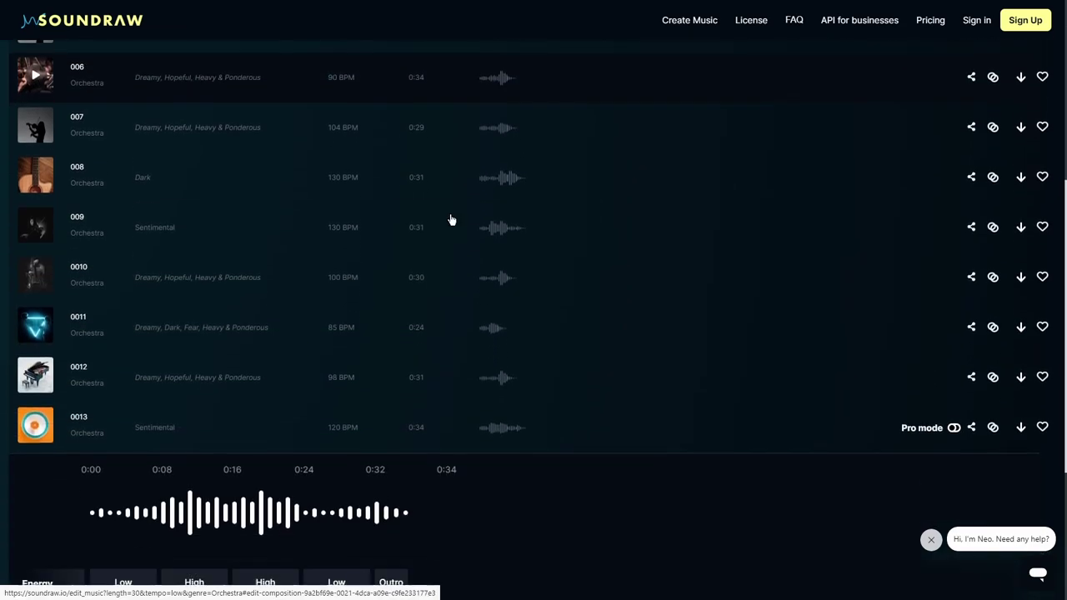
scroll(451, 219, "up", 4)
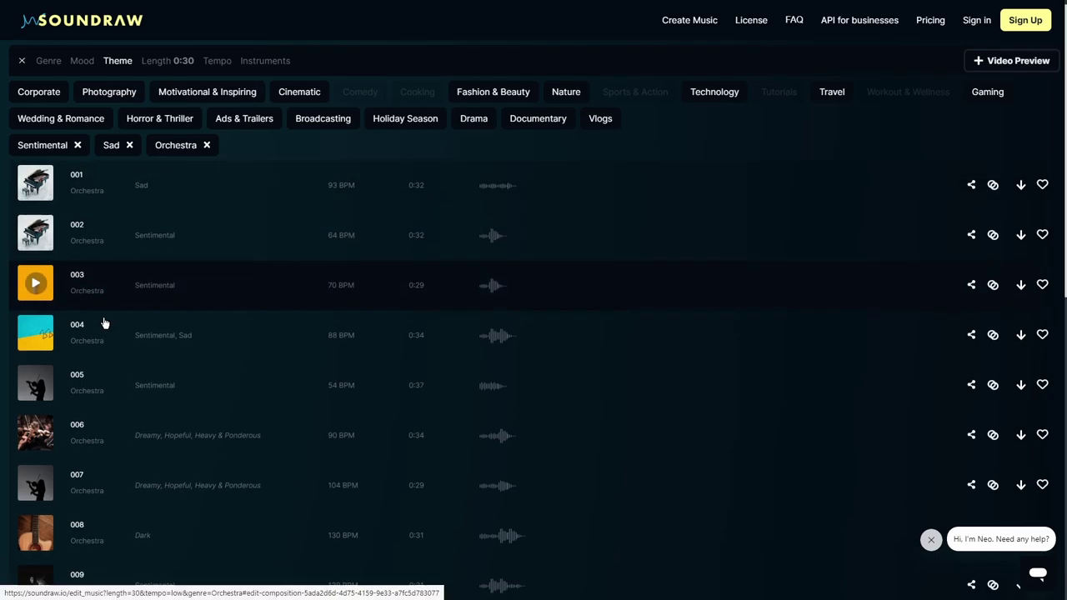
scroll(125, 316, "down", 4)
Step: Scroll down and back up through the Soundraw track results
scroll(107, 392, "down", 2)
scroll(145, 317, "up", 6)
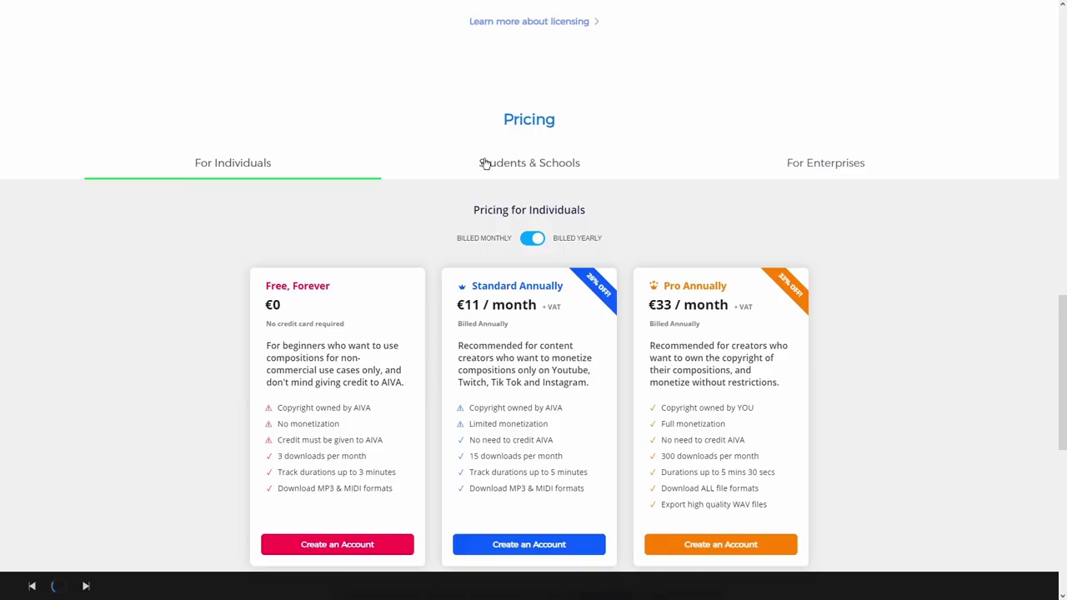
scroll(485, 164, "down", 2)
scroll(617, 179, "up", 2)
left_click(538, 163)
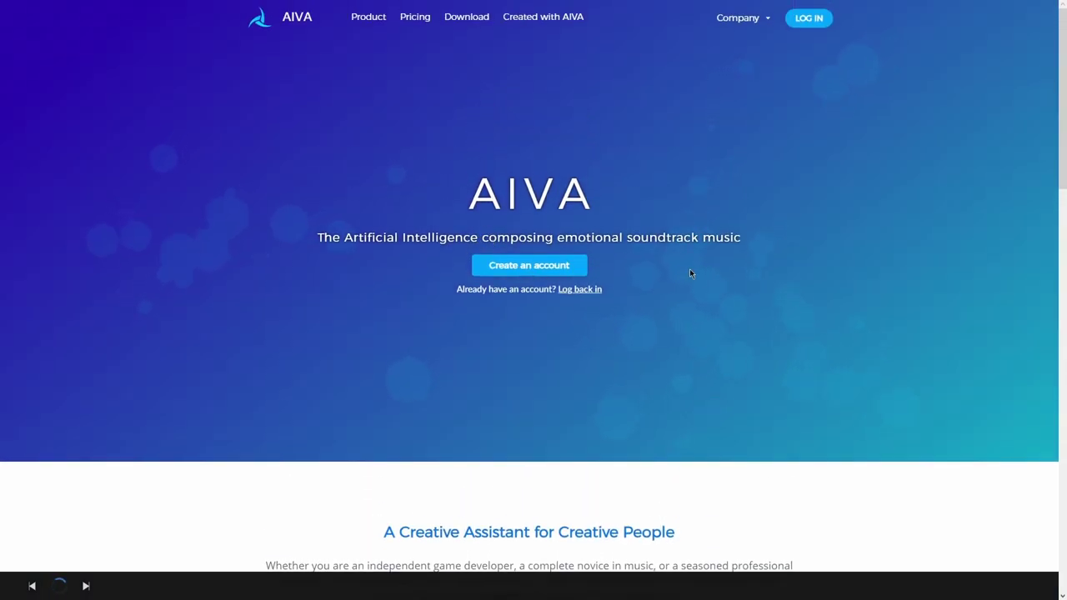
Step: Start creating an AIVA account to reach the empty Compositions dashboard
left_click(529, 267)
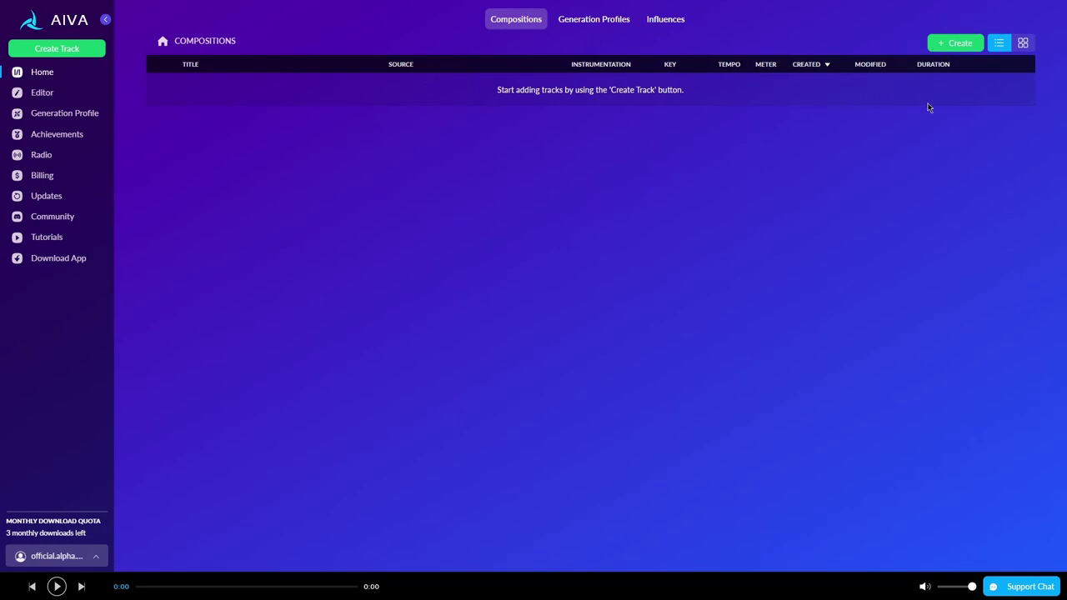
Step: Begin a new track and choose the Solo Piano (Ambient) profile from the Profiles Library
left_click(87, 51)
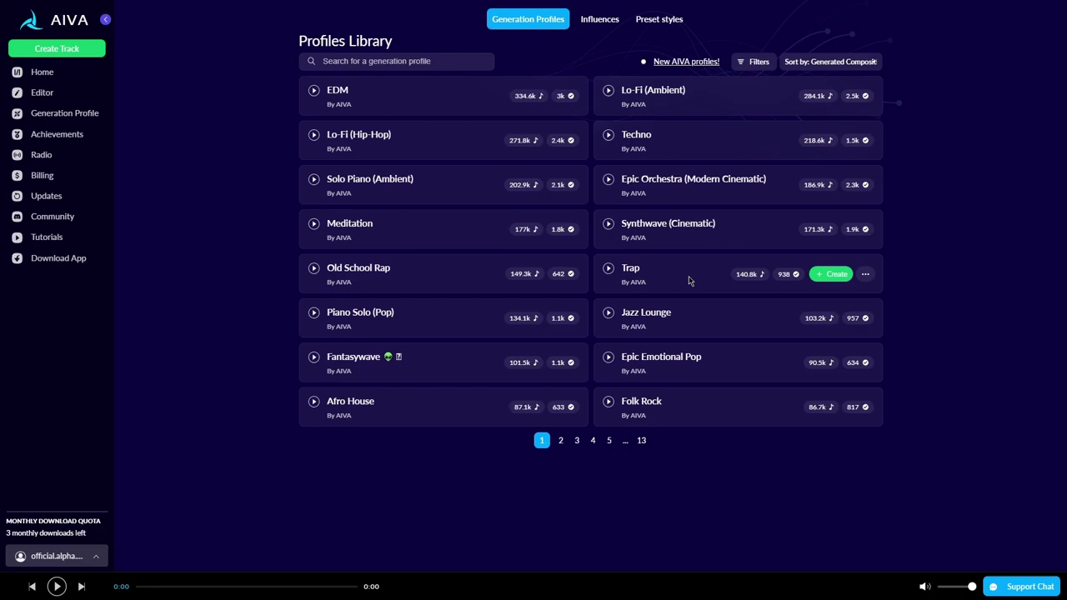
mouse_move(519, 371)
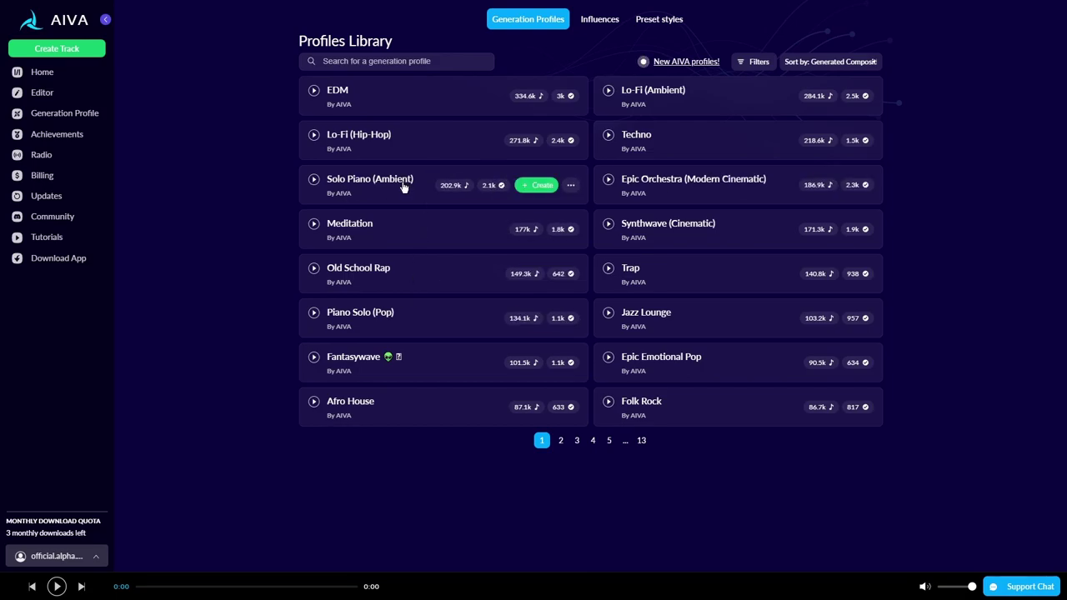
left_click(534, 191)
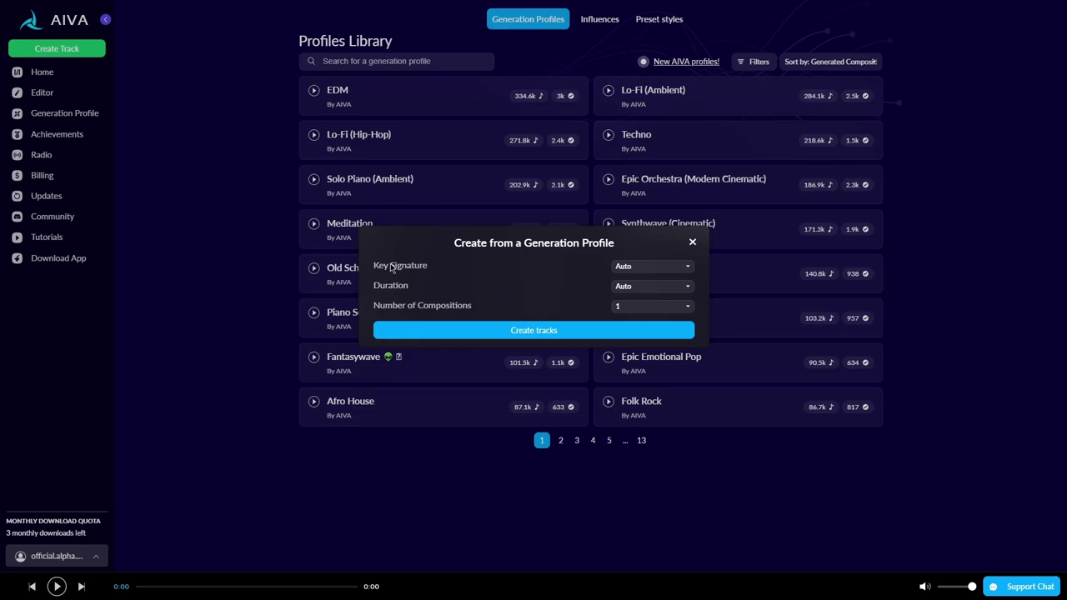
Step: Generate a solo piano track with key signature Any minor and duration 0'30 - 1'00
left_click(657, 267)
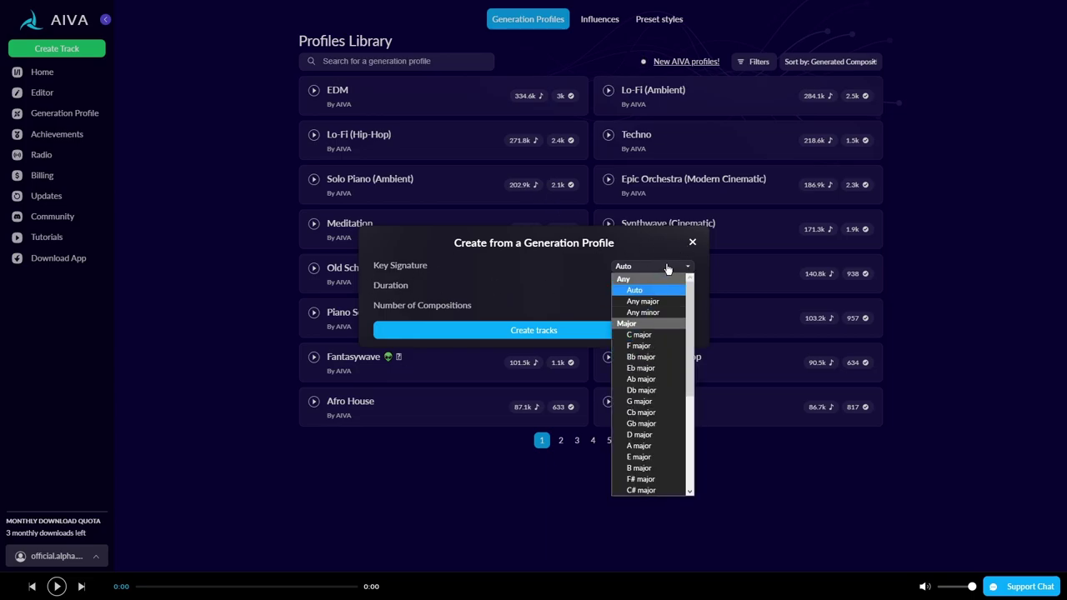
left_click(667, 317)
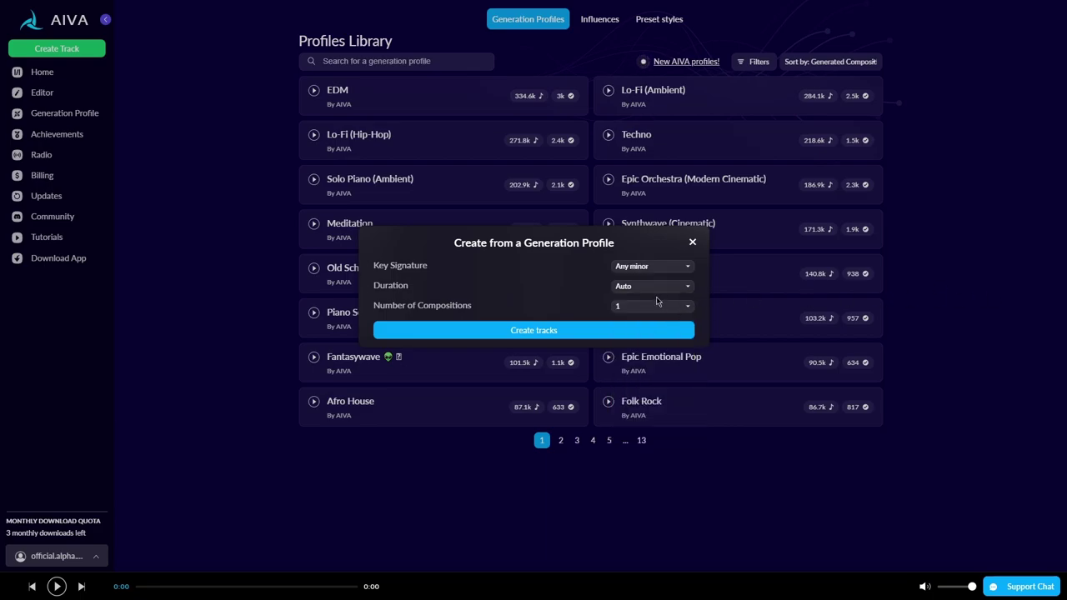
left_click(640, 287)
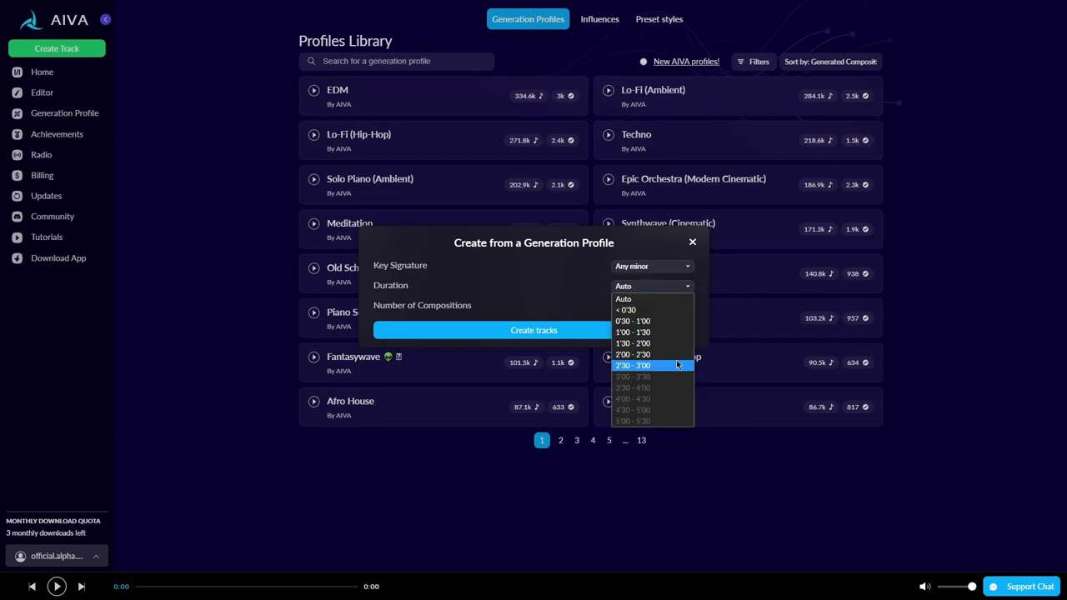
left_click(692, 322)
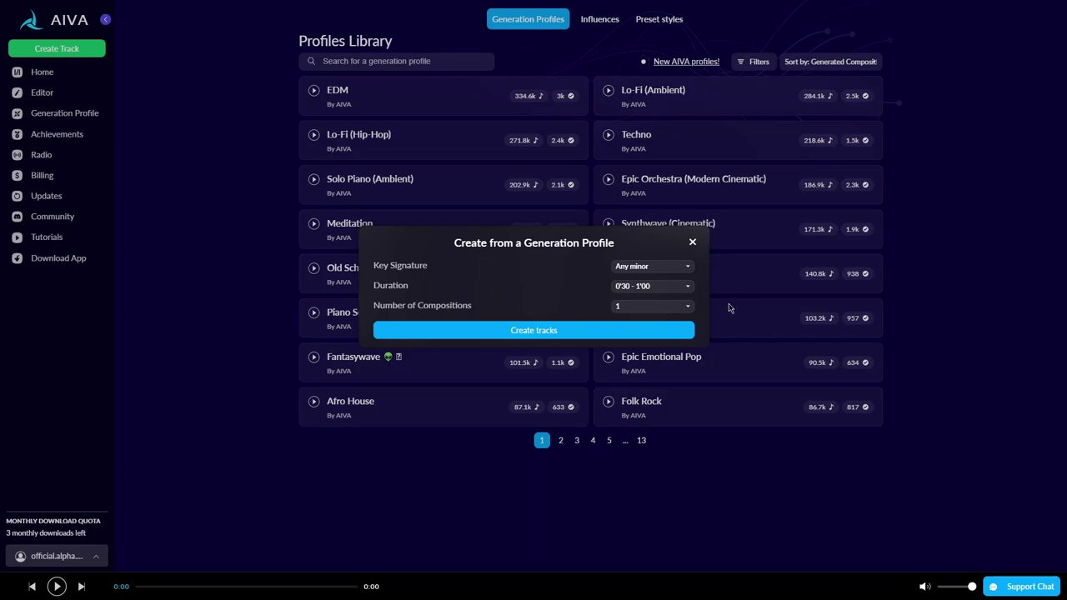
left_click(586, 329)
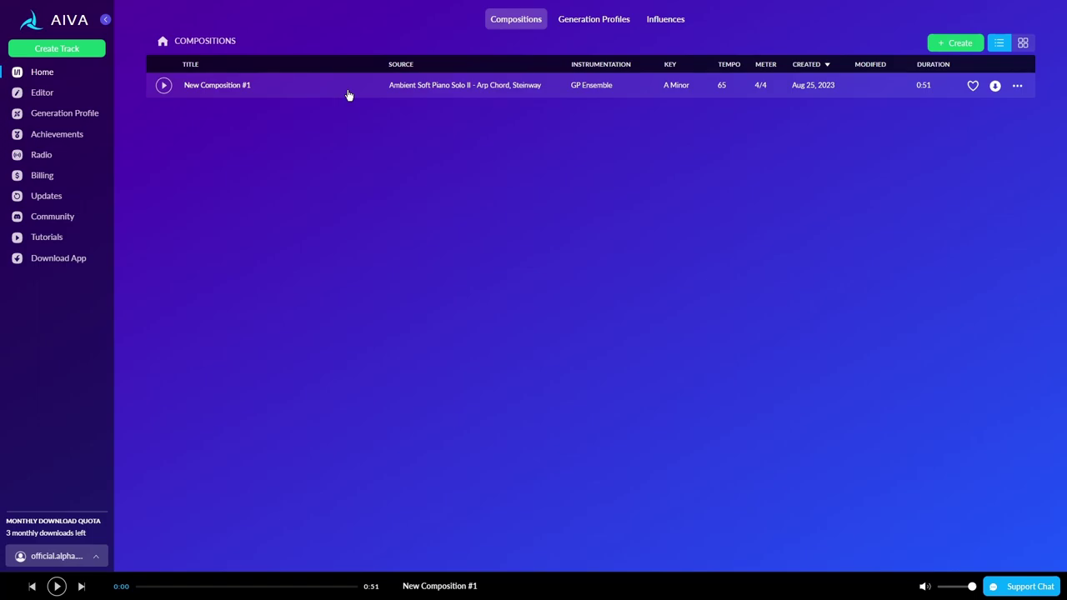
left_click(163, 86)
Step: Start a new composition from the piano generation profile
left_click(959, 45)
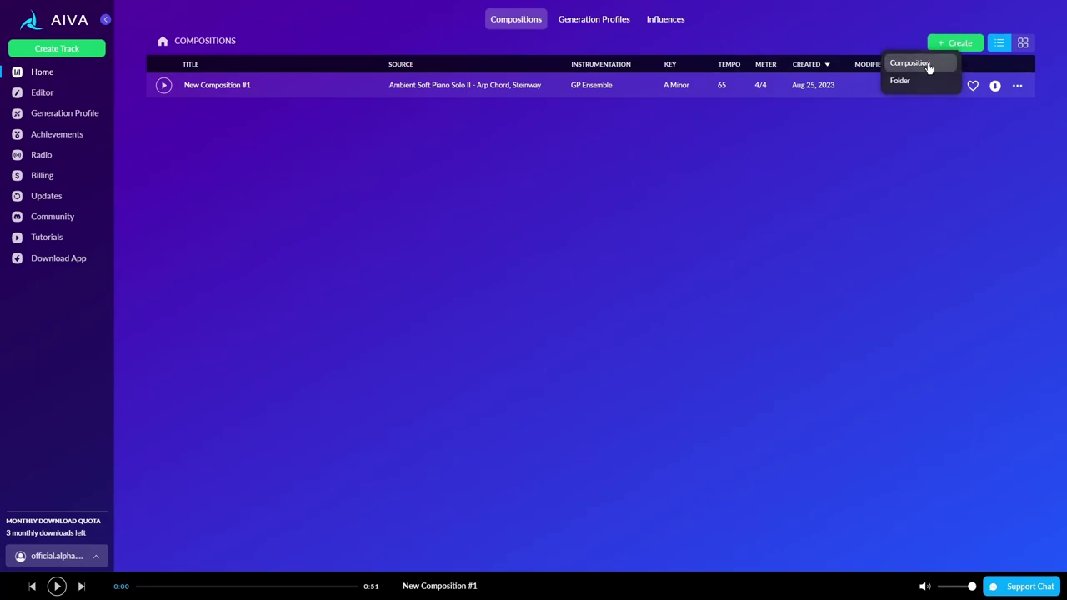
left_click(928, 65)
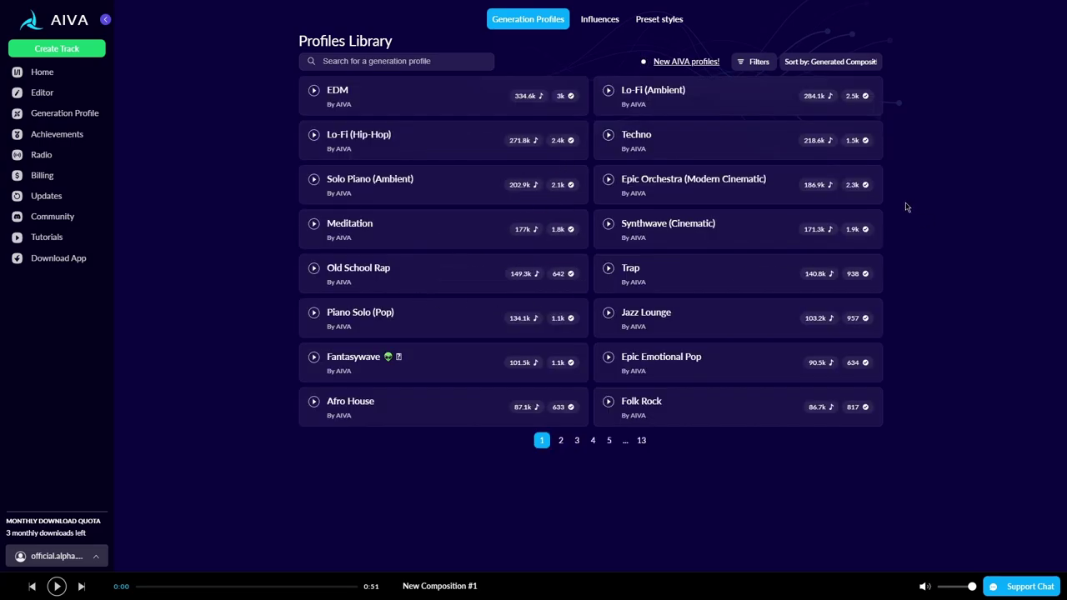
mouse_move(474, 190)
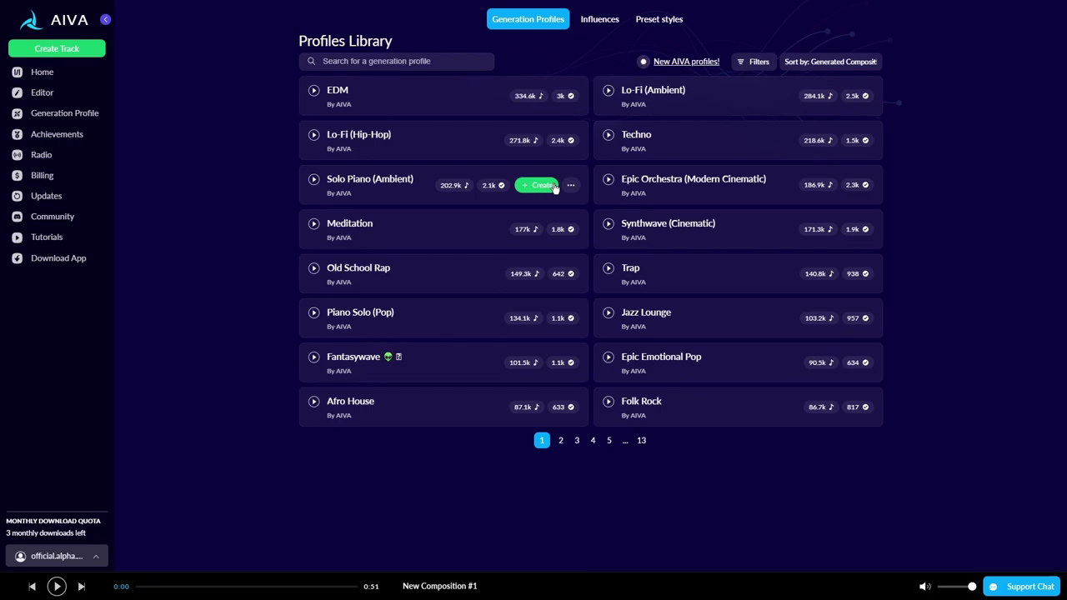
left_click(835, 185)
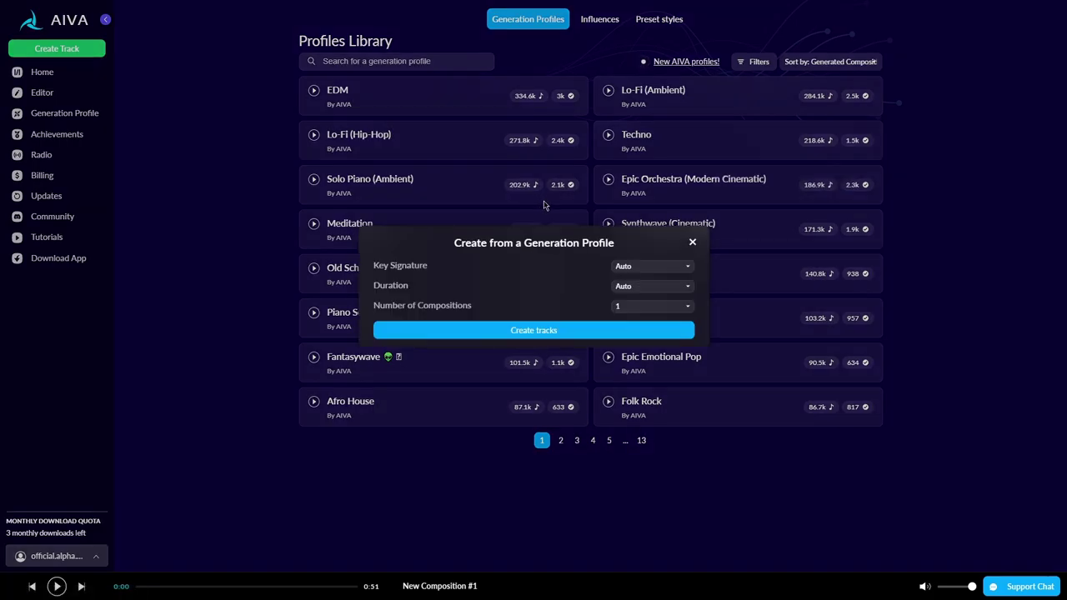
Step: Set key signature to Any major and duration to 0'30 - 1'00, then generate
left_click(667, 267)
left_click(667, 301)
left_click(667, 287)
left_click(659, 326)
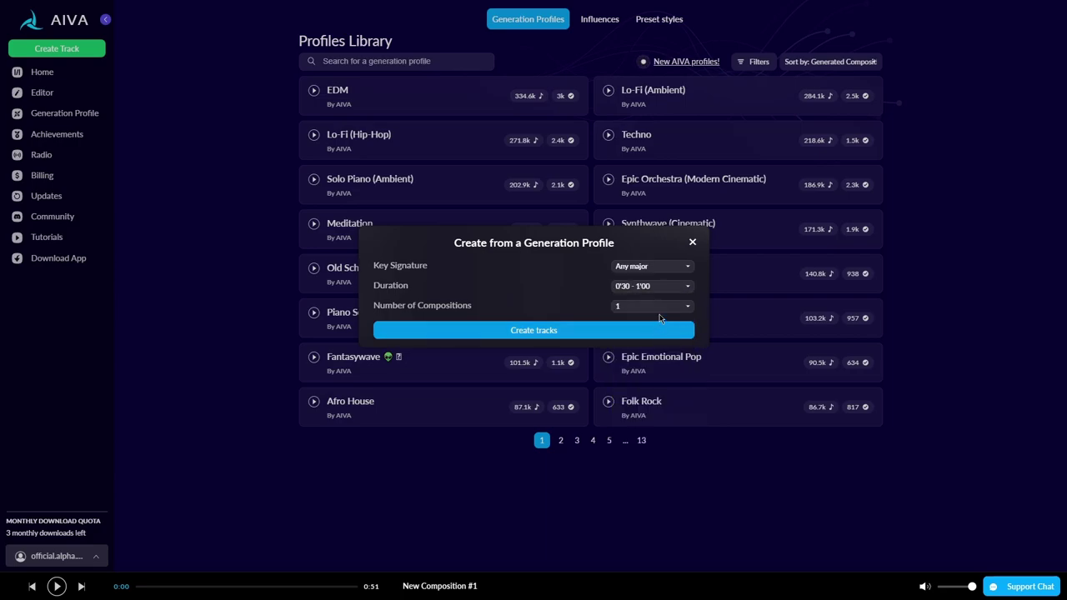
left_click(643, 331)
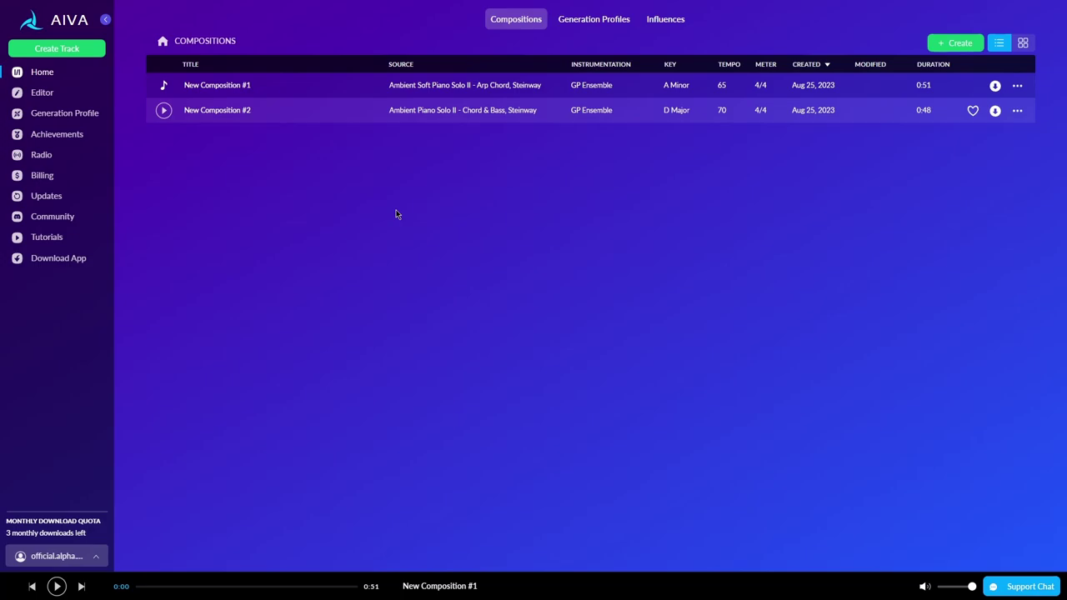
Step: Create a new composition from the Epic Orchestra (Modern Cinematic) profile
left_click(938, 43)
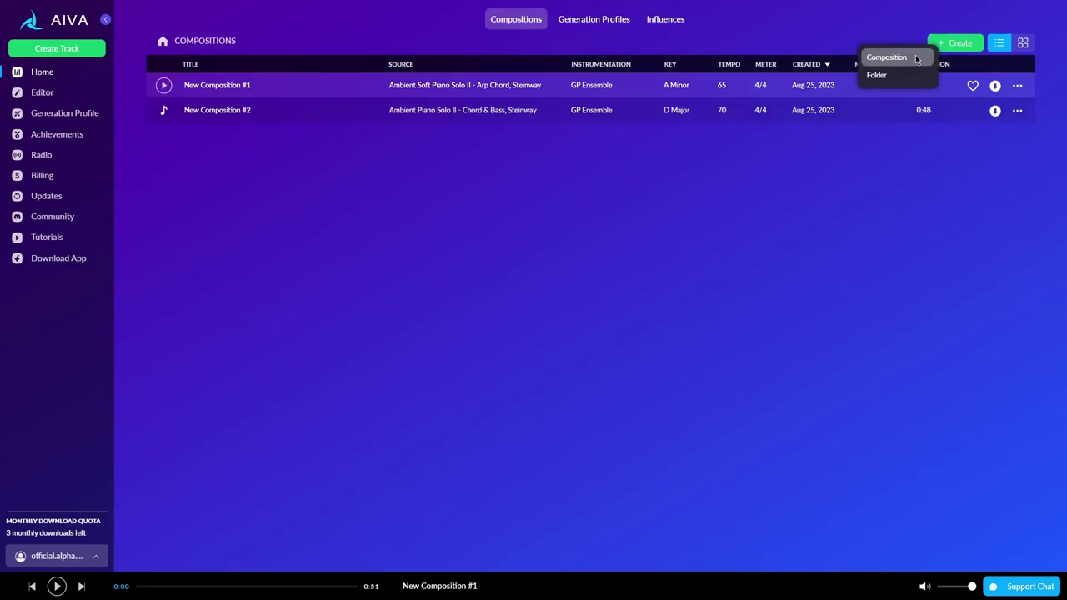
left_click(916, 58)
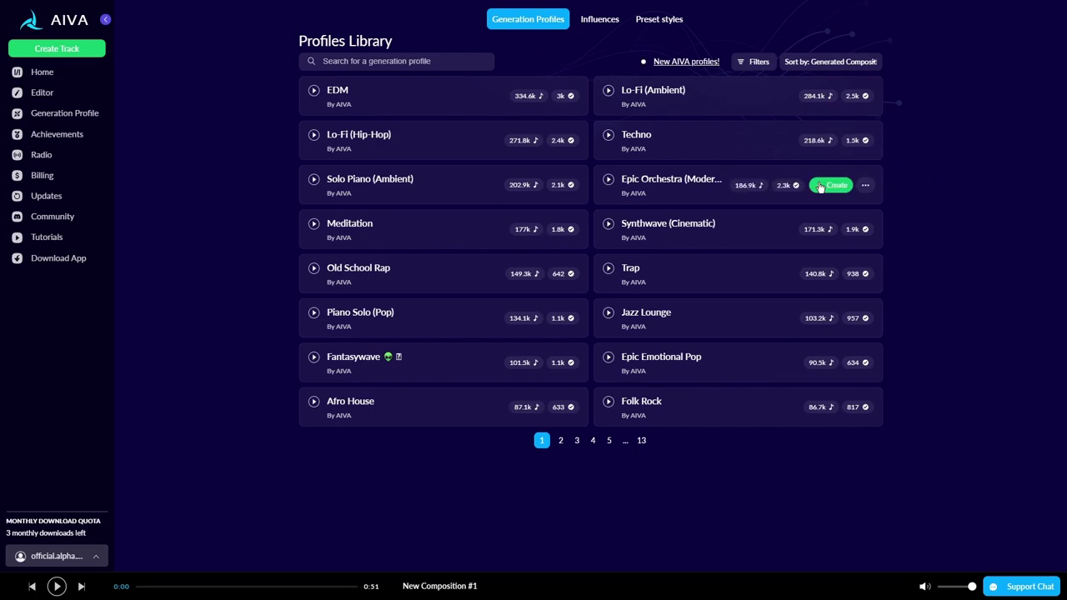
left_click(820, 187)
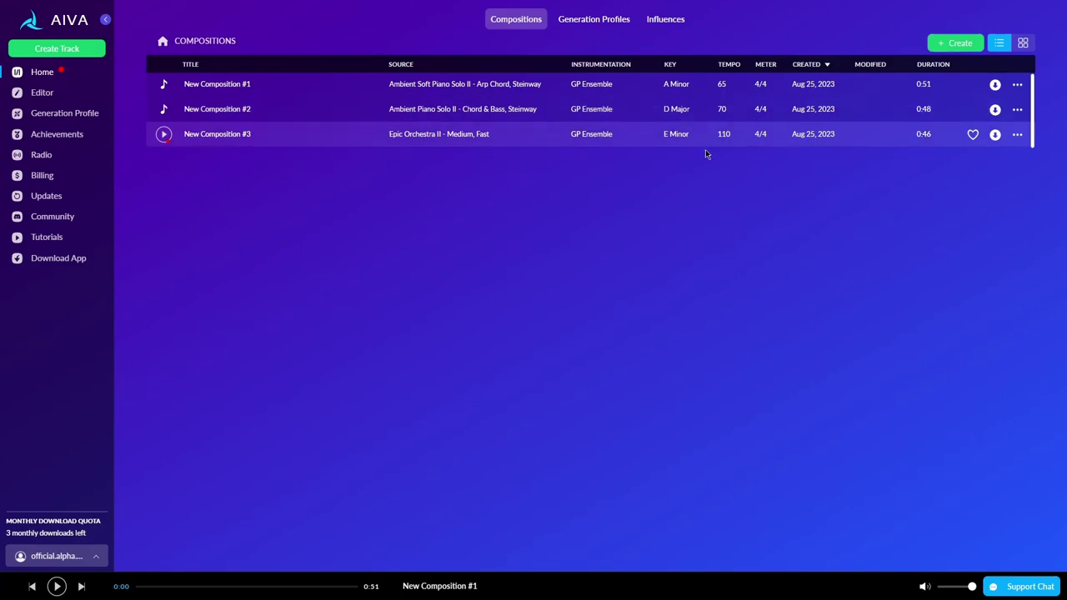
Step: Play New Composition #3, then pause its playback
left_click(163, 134)
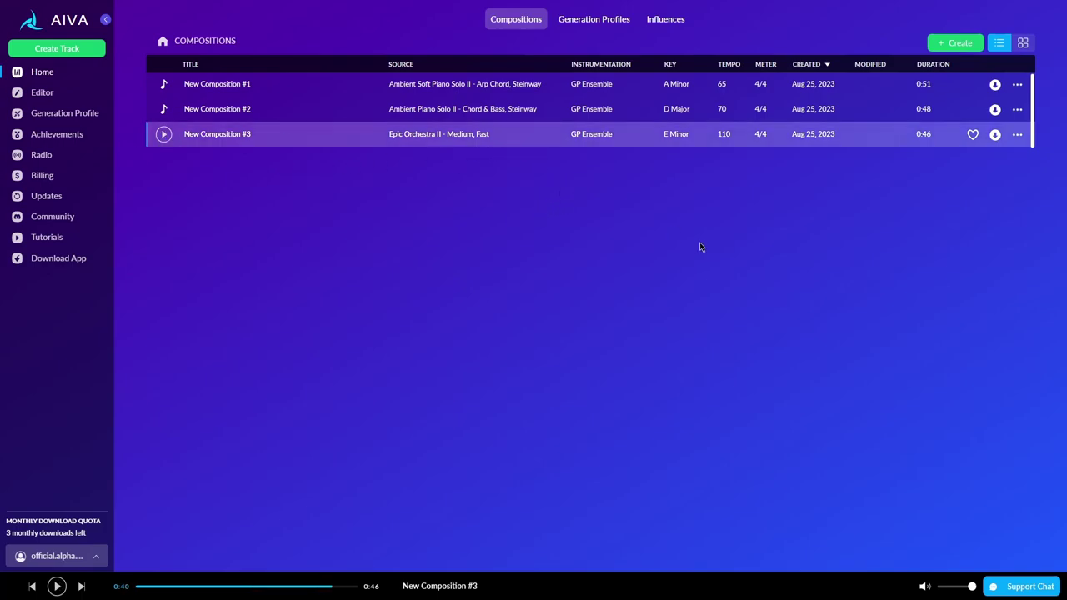
key("space")
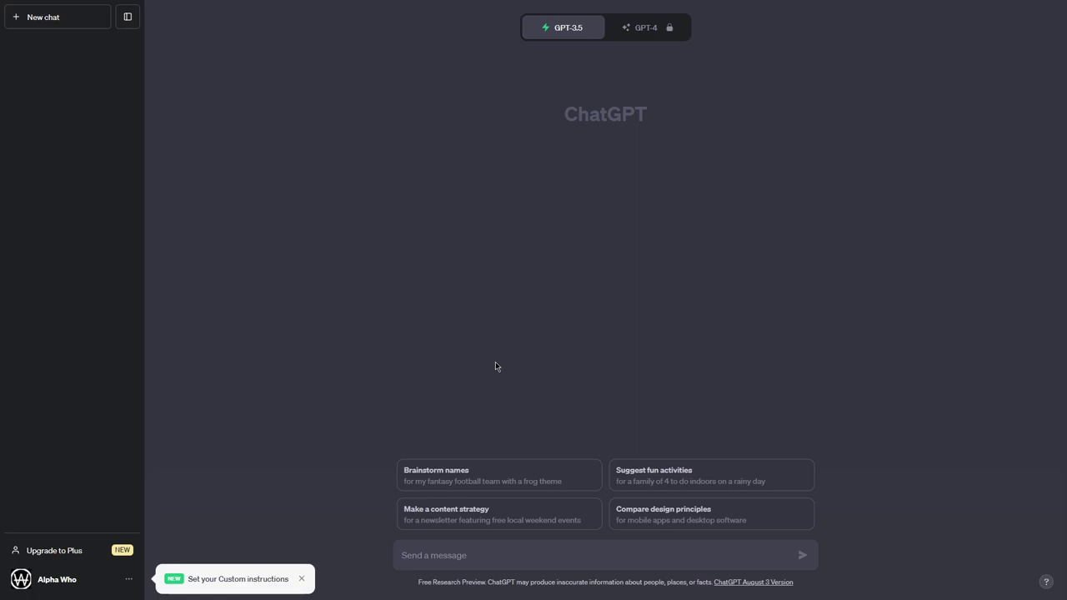
Step: Ask ChatGPT if it can write standard music notation, then request a solo piano chord progression
type("can")
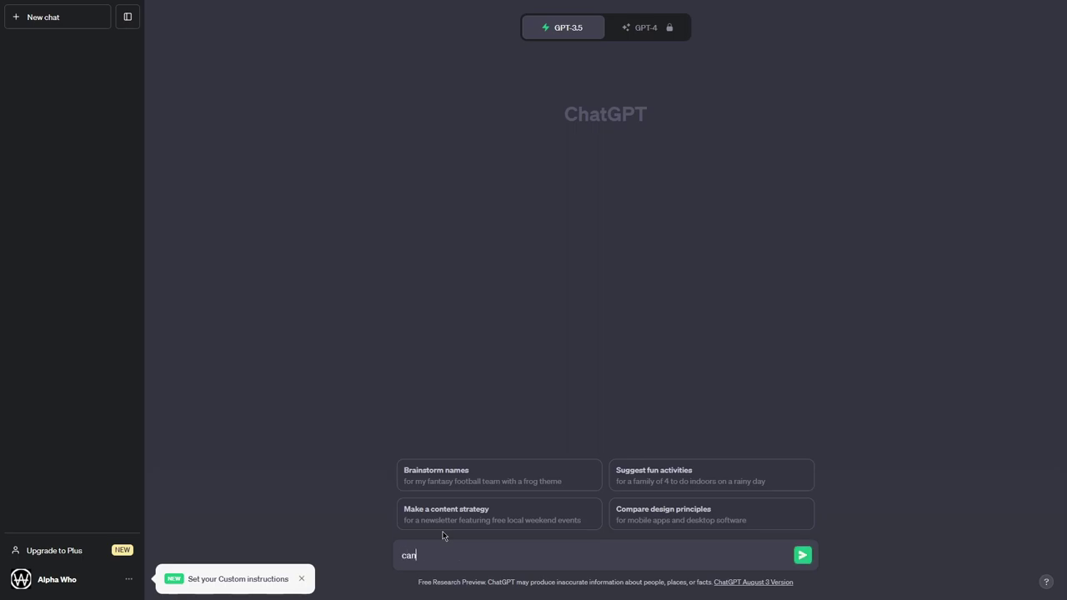
type(" you write music in normal music notation?")
key("Return")
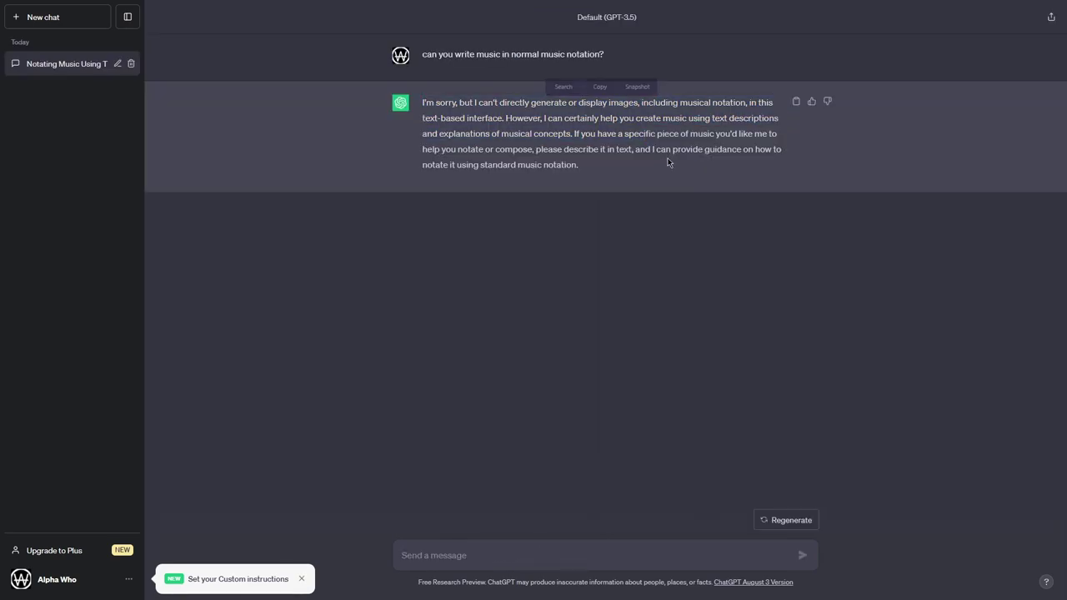
left_click(571, 546)
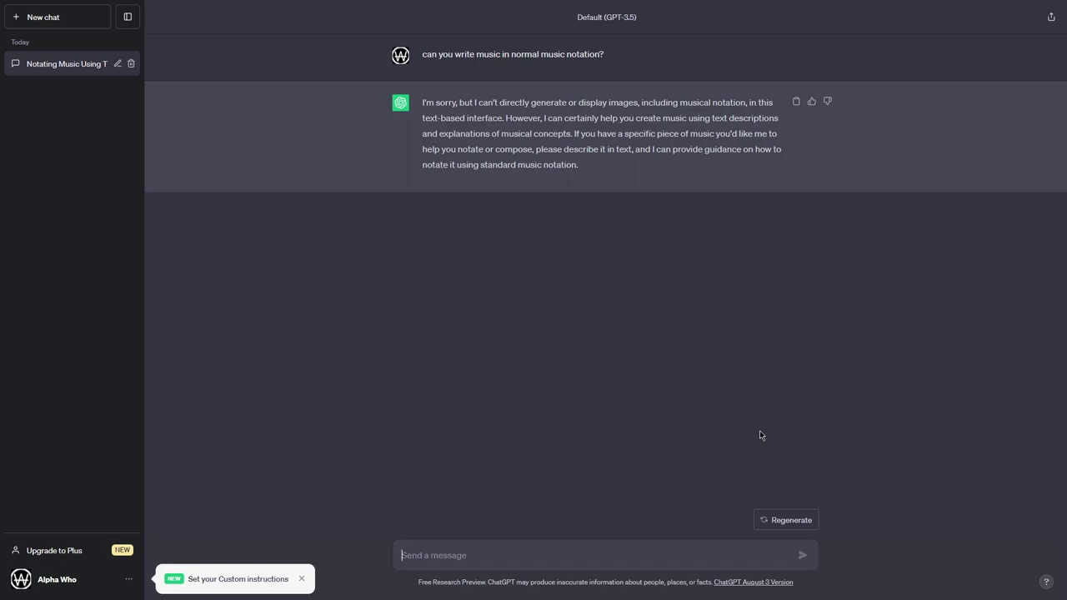
type("can you g")
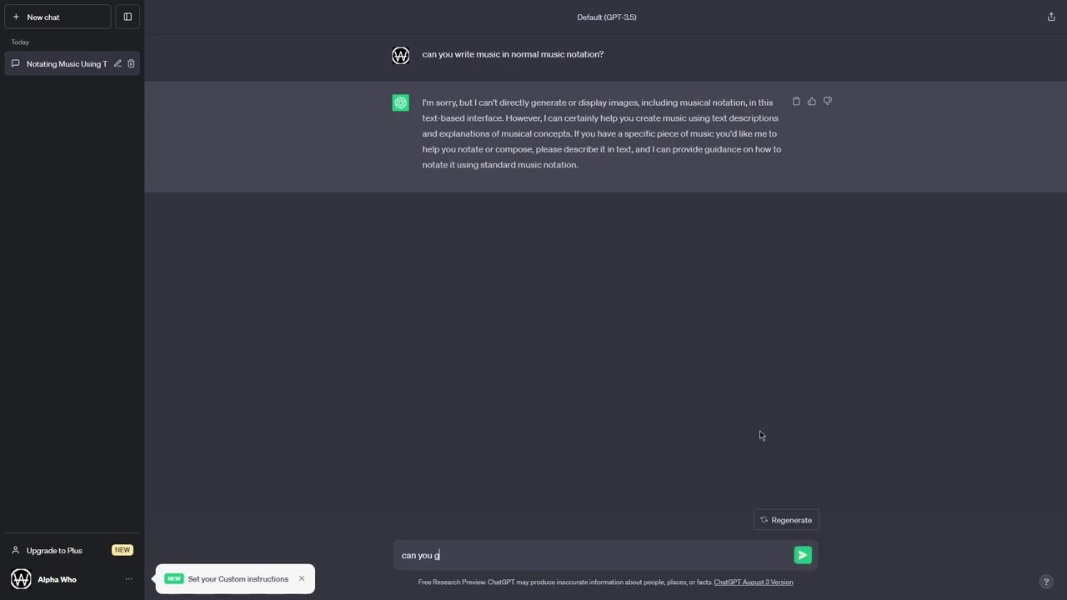
type("ive me a chord progression for a solo")
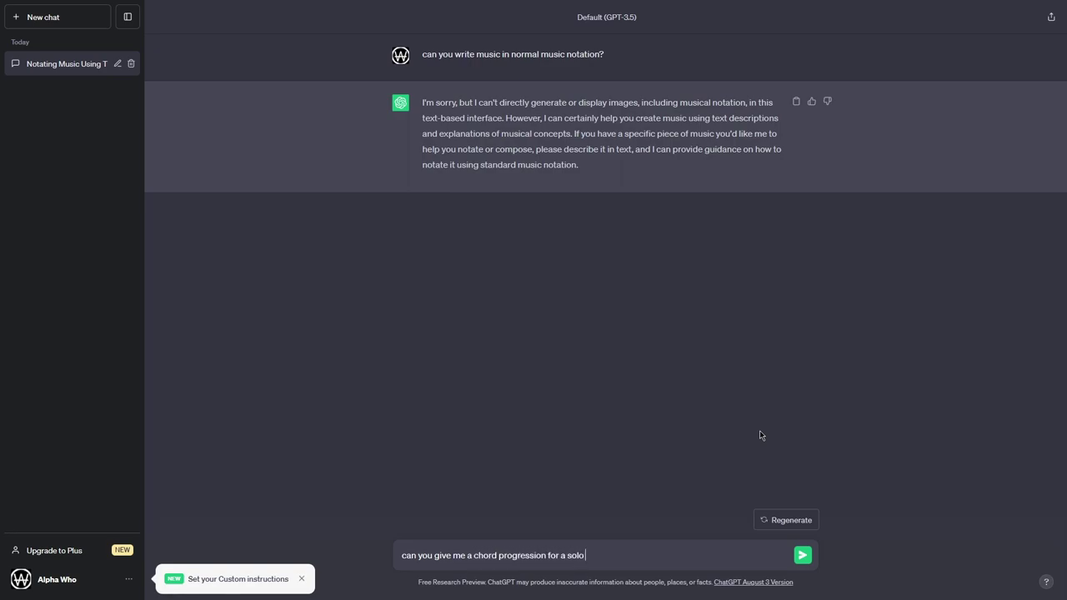
type(" pianos")
key("BackSpace")
key("BackSpace")
type("i")
key("BackSpace")
type("o piece")
key("Return")
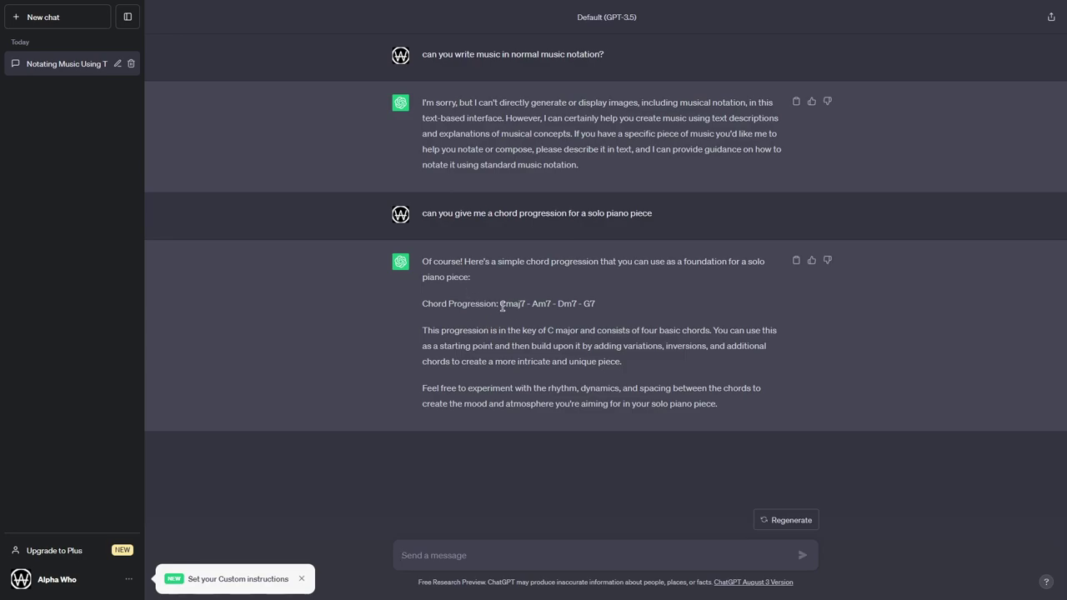
Step: Highlight the suggested Cmaj7 - Am7 - Dm7 - G7 progression, then clear the selection
left_click_drag(502, 306, 634, 310)
left_click(639, 309)
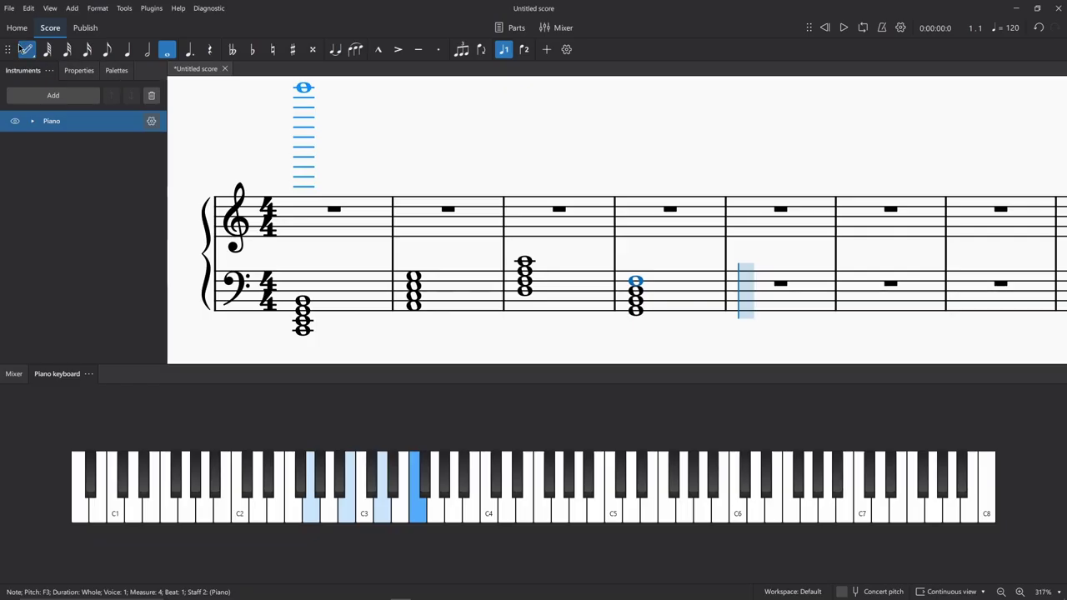
Step: Play the progression, raise the first bass chord an octave with Ctrl+Up, and replay it
left_click(273, 295)
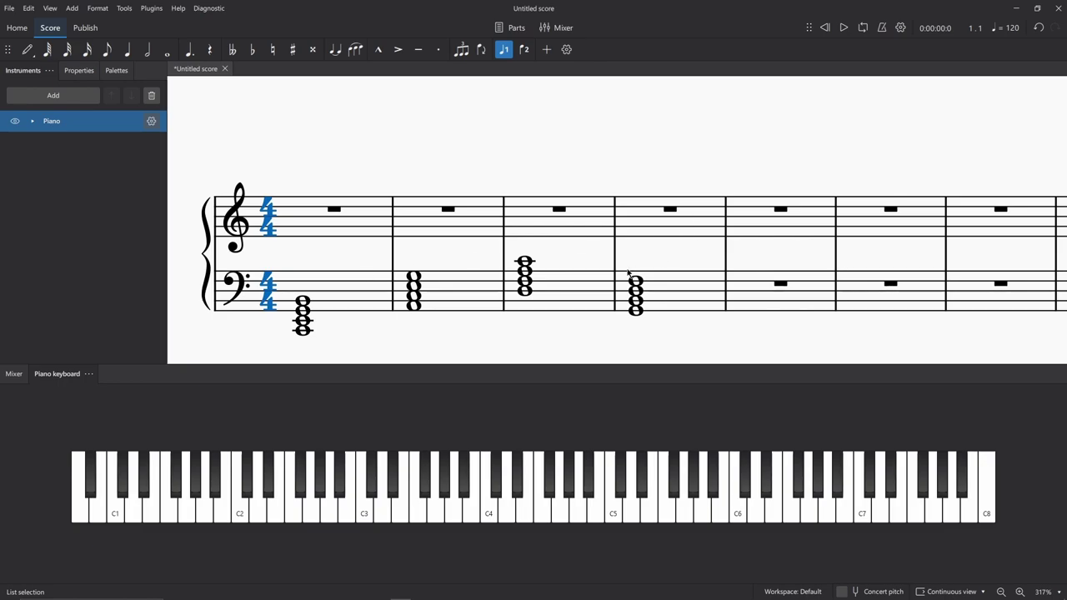
key("space")
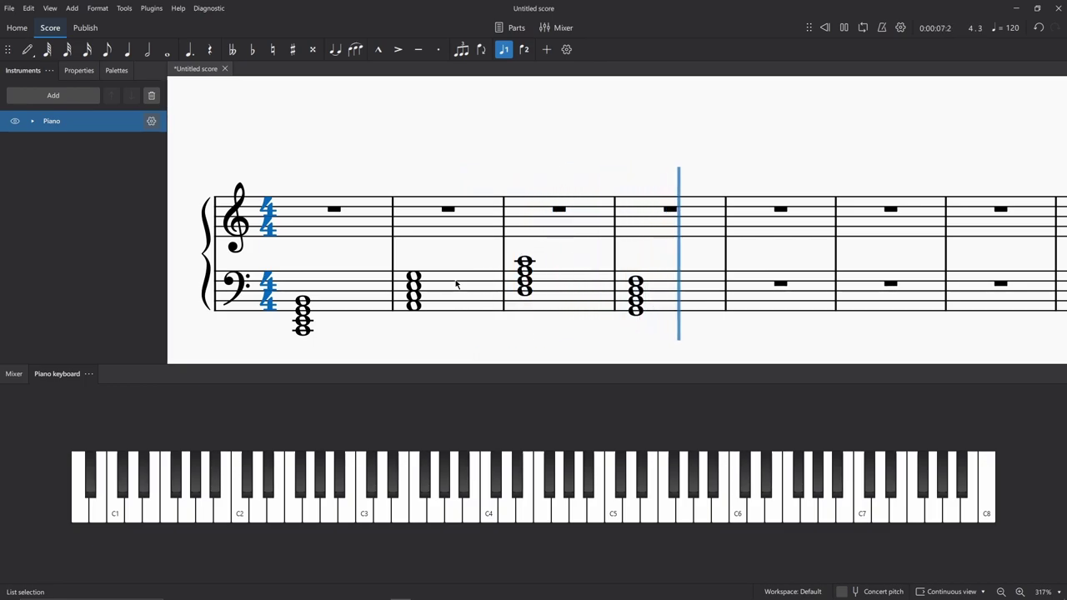
left_click(364, 301)
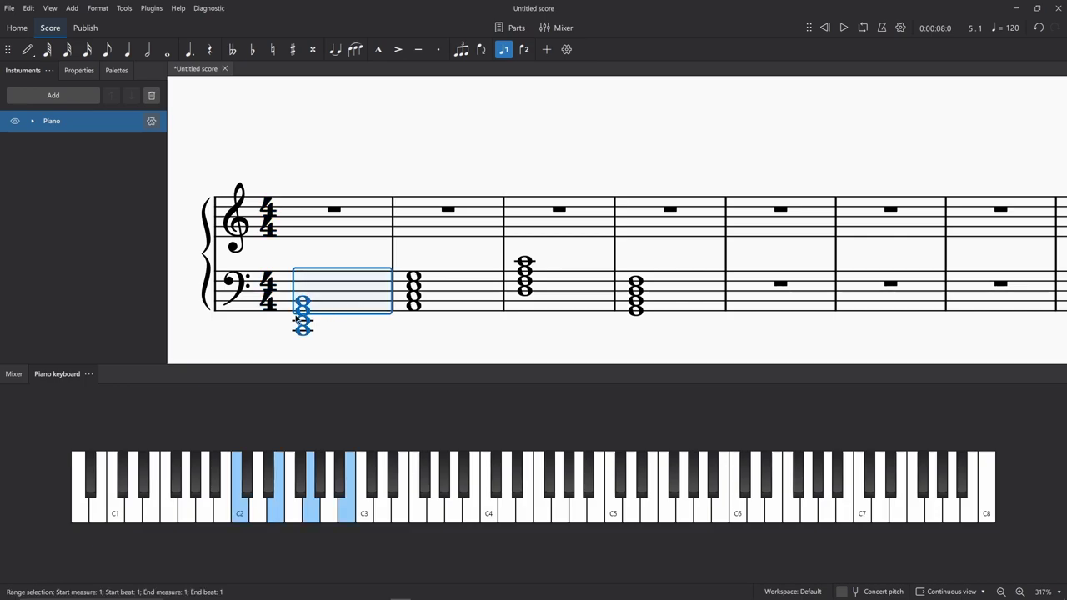
left_click(13, 373)
left_click(71, 373)
key("ctrl+Up")
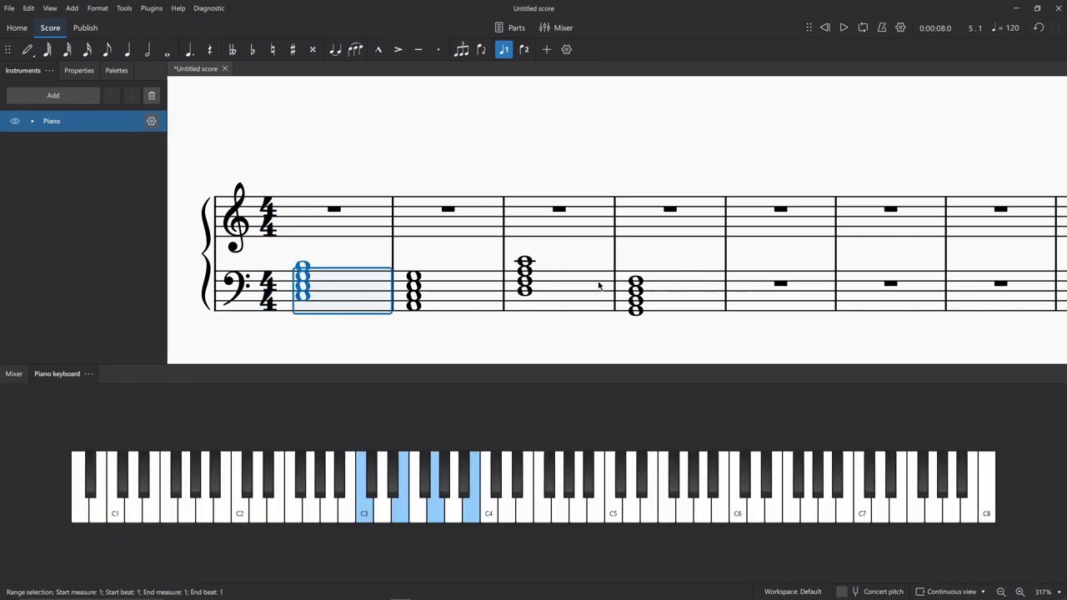
left_click(687, 295)
left_click(336, 281)
key("space")
Step: Ask ChatGPT for a C major melody over the Cmaj7 - Am7 - Dm7 - G7 progression
left_click(498, 589)
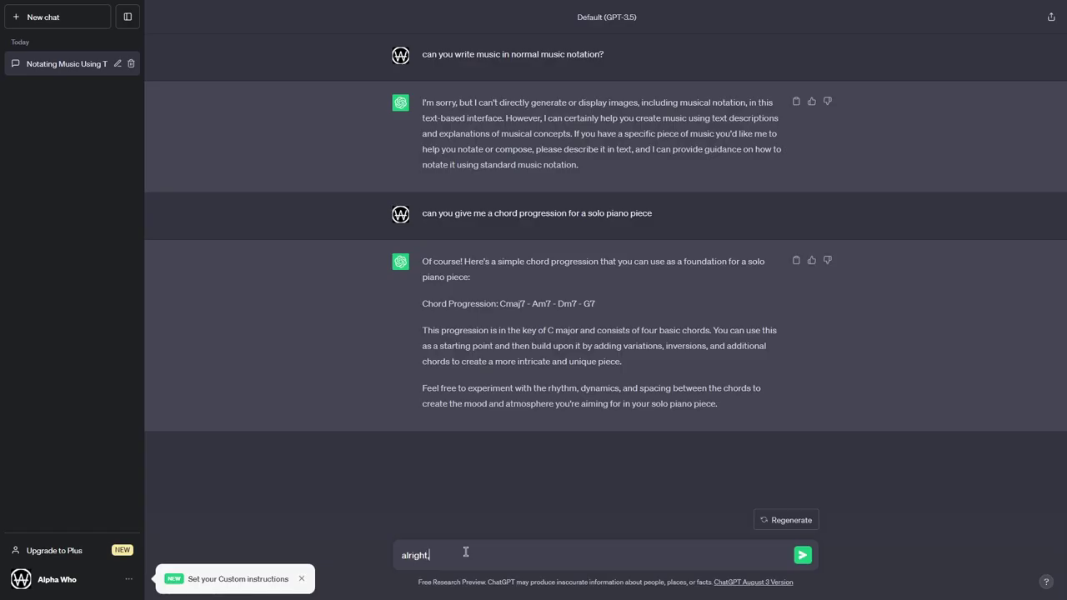
type("can you make")
type("a melody using this chord progres")
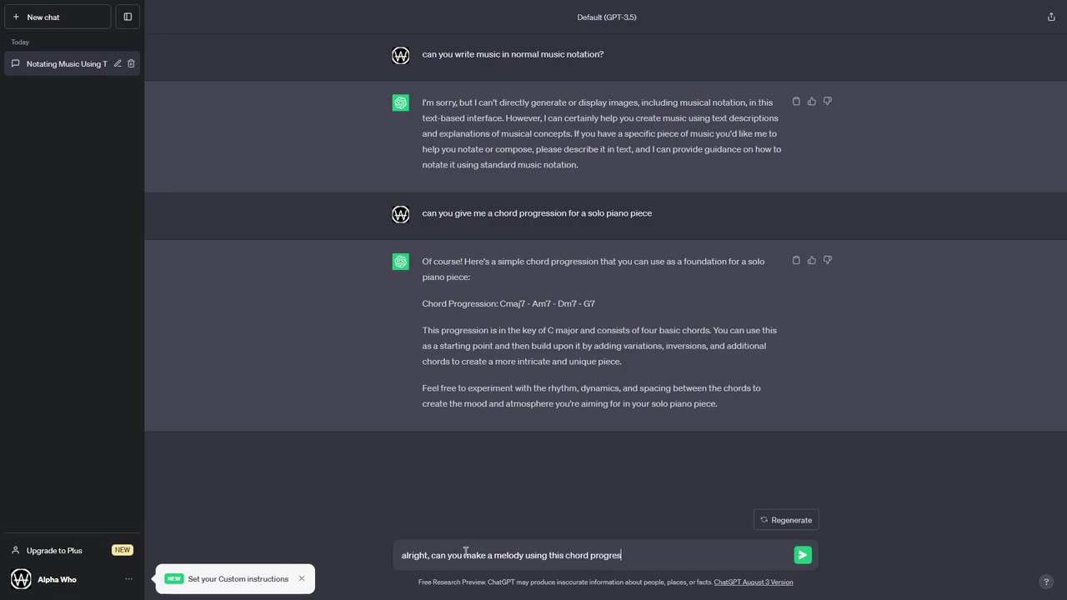
type("sion Cmaj7 - Am7 - Dm7 - G7")
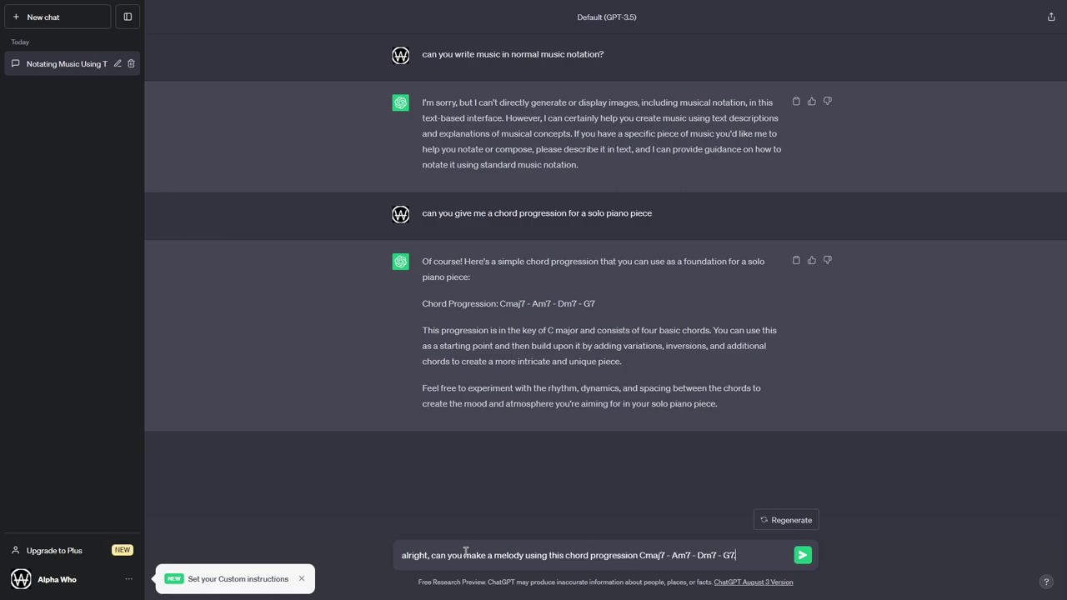
type("? please keep the piec")
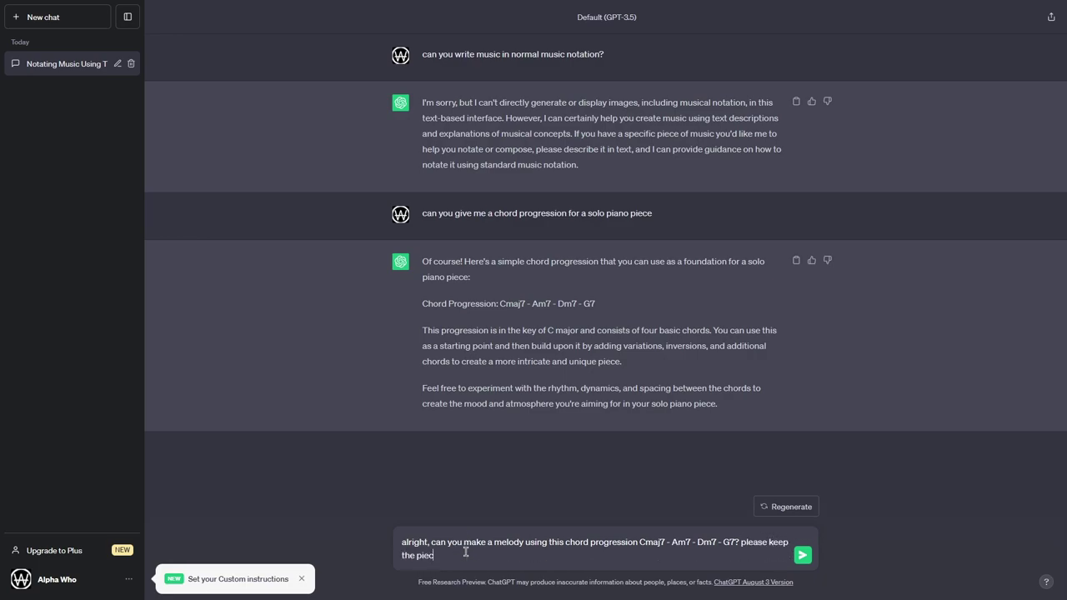
type("e in c me")
key("Return")
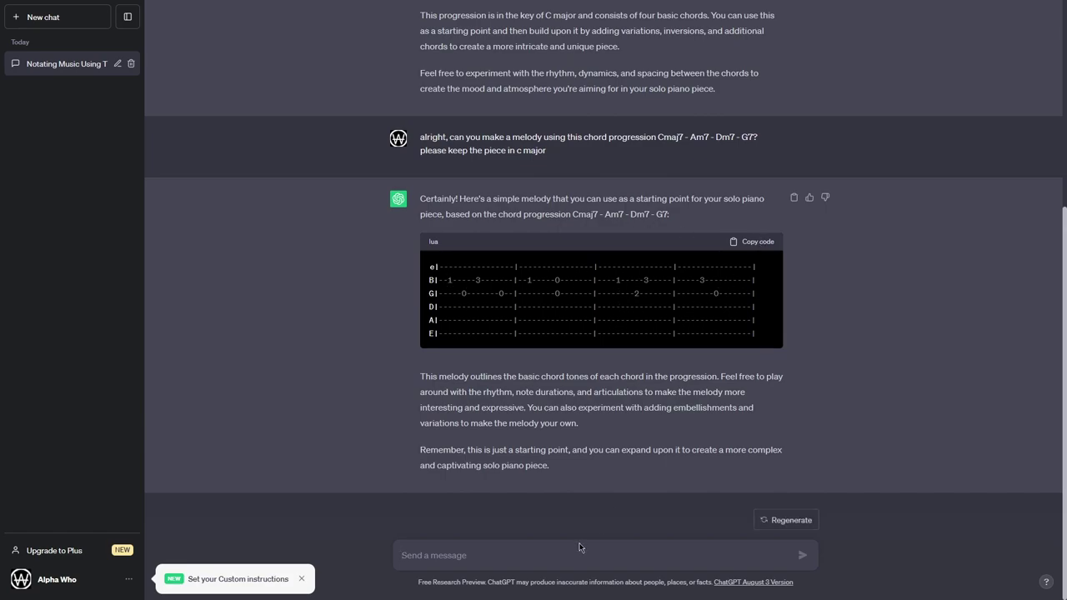
Step: Ask ChatGPT to rewrite the tab melody as key letters instead
type("is it possi")
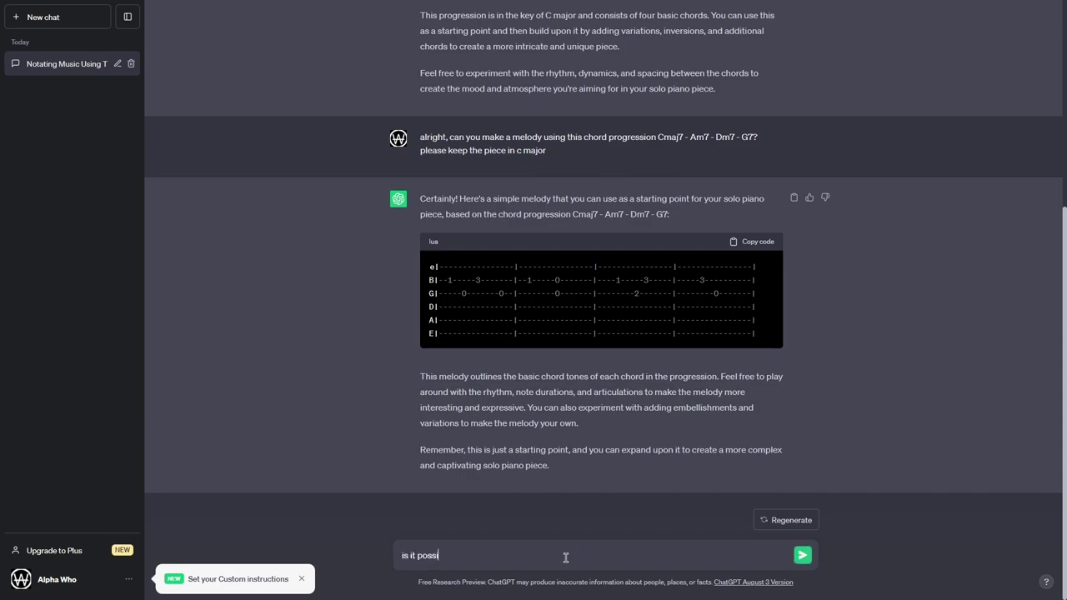
type("ble for you to change this to be key lette")
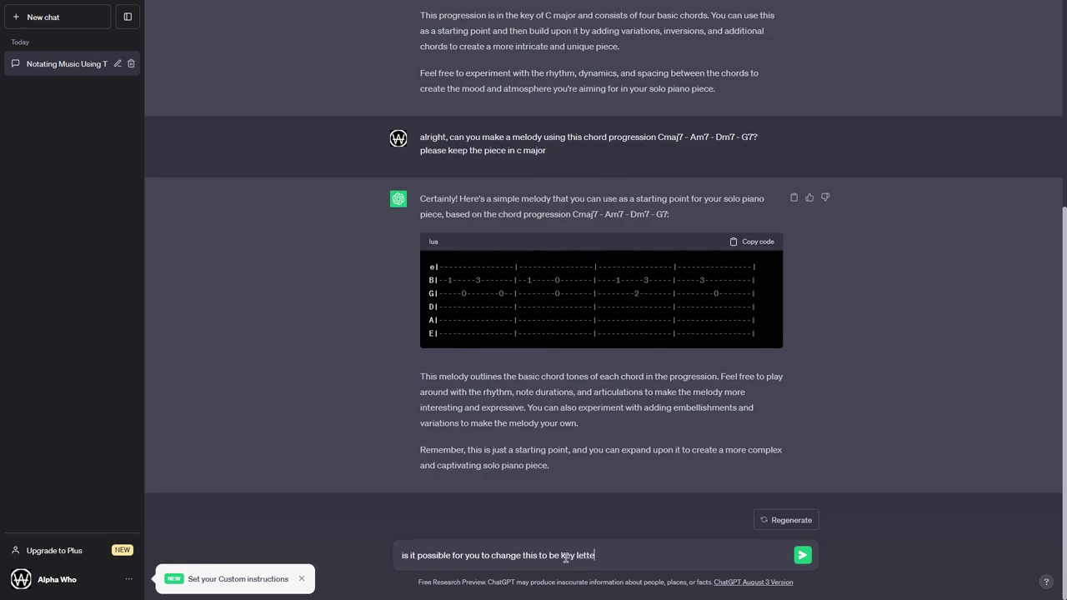
type("rs instead of tabs")
key("Return")
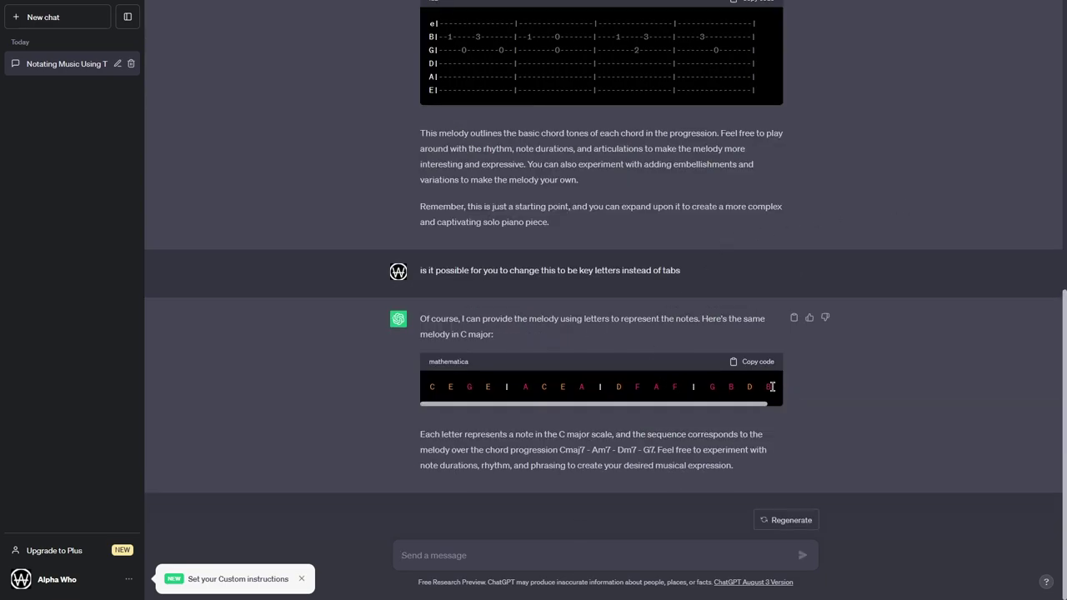
Step: Copy the whole letter-name melody line from ChatGPT's latest reply
left_click_drag(772, 384, 421, 410)
left_click(745, 364)
scroll(772, 384, "up", 3)
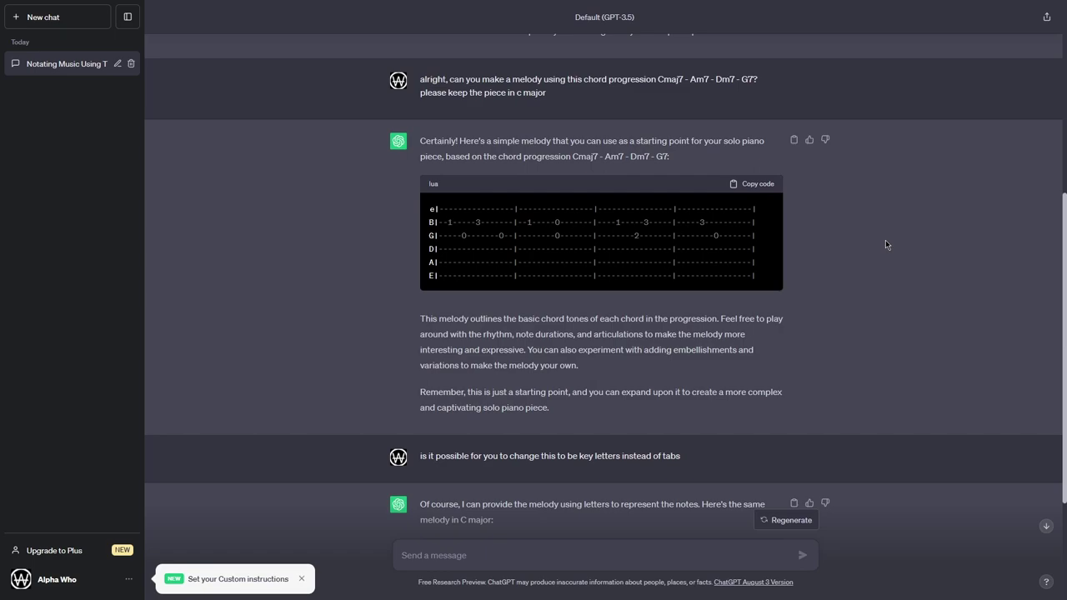
scroll(885, 242, "down", 3)
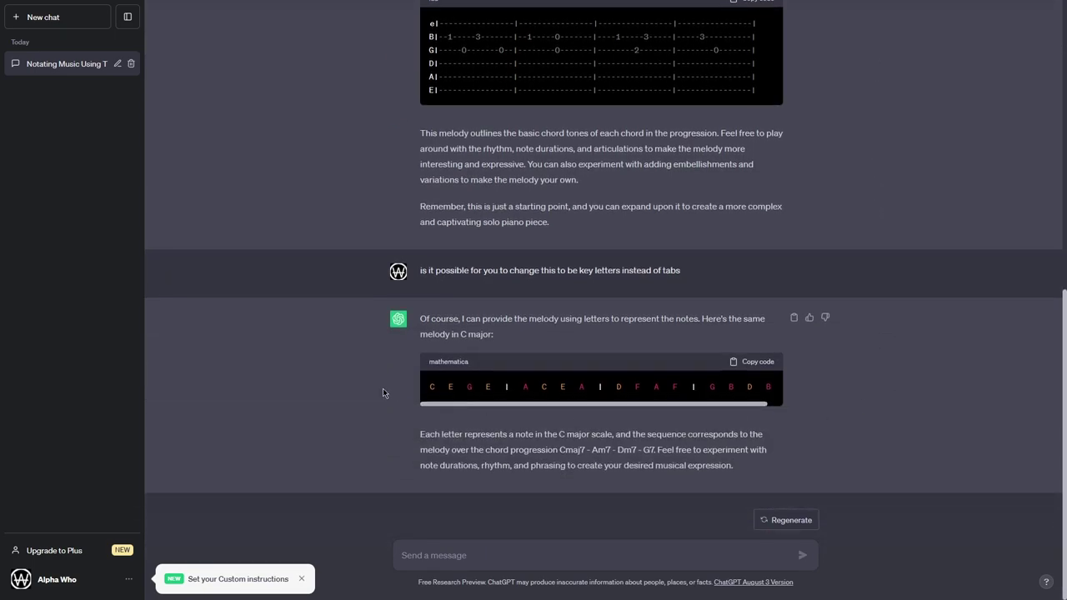
left_click_drag(427, 386, 715, 411)
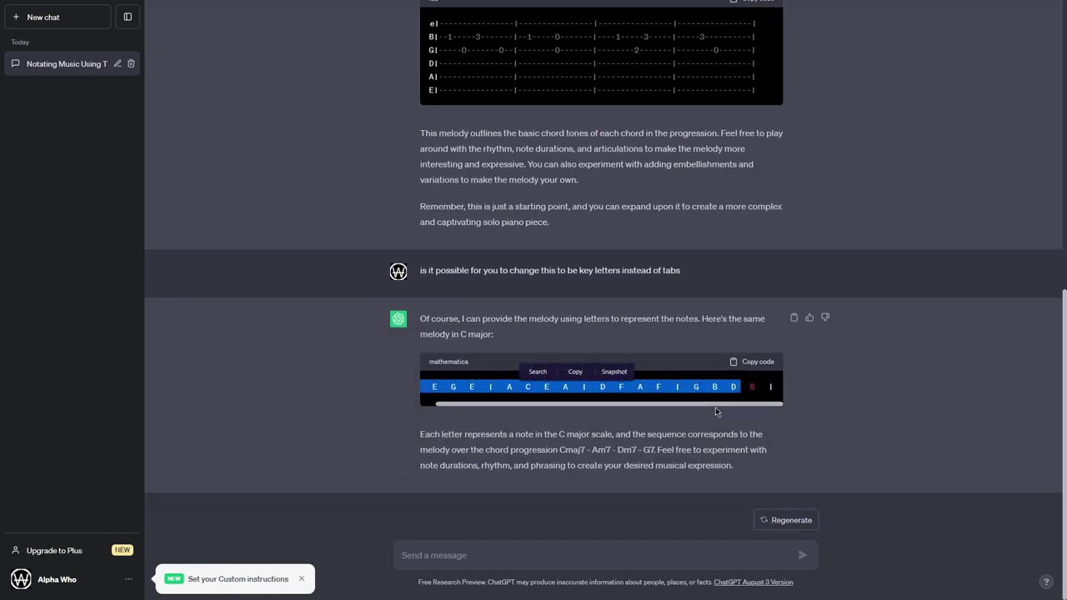
scroll(675, 387, "left", 1)
left_click(775, 384)
left_click(763, 362)
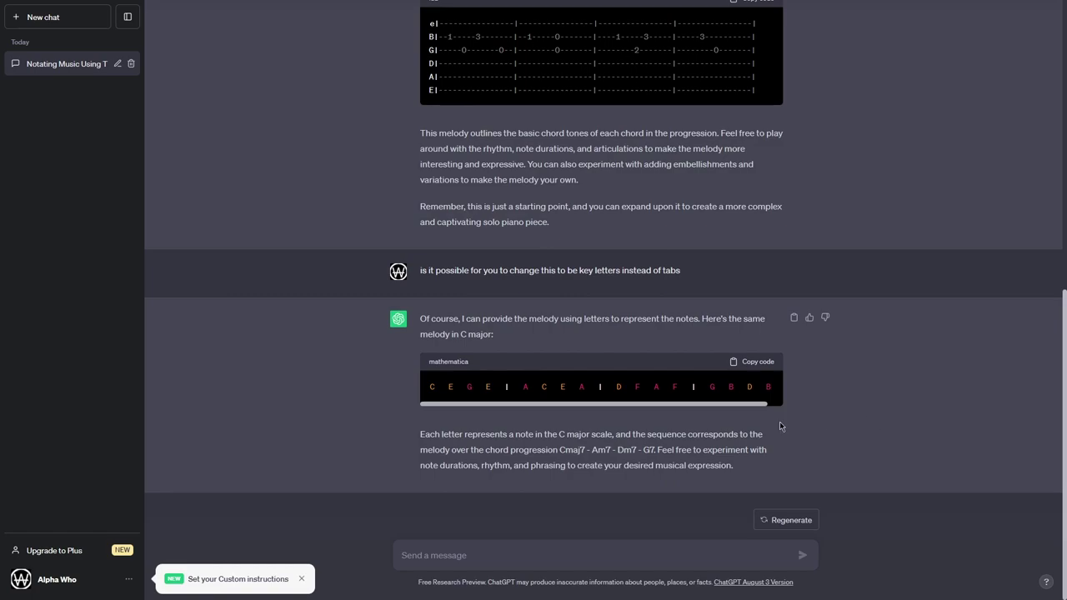
scroll(767, 403, "right", 1)
scroll(775, 404, "left", 1)
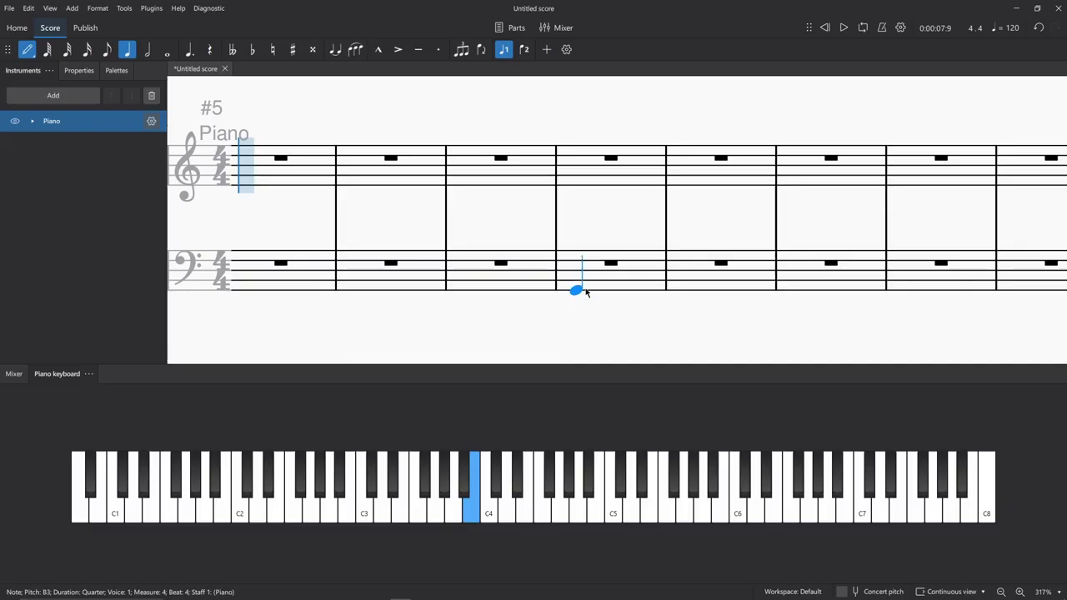
Step: Raise the last entered bass note a step and turn off note input
left_click(574, 292)
key("Up")
scroll(647, 282, "left", 3)
scroll(647, 282, "left", 5)
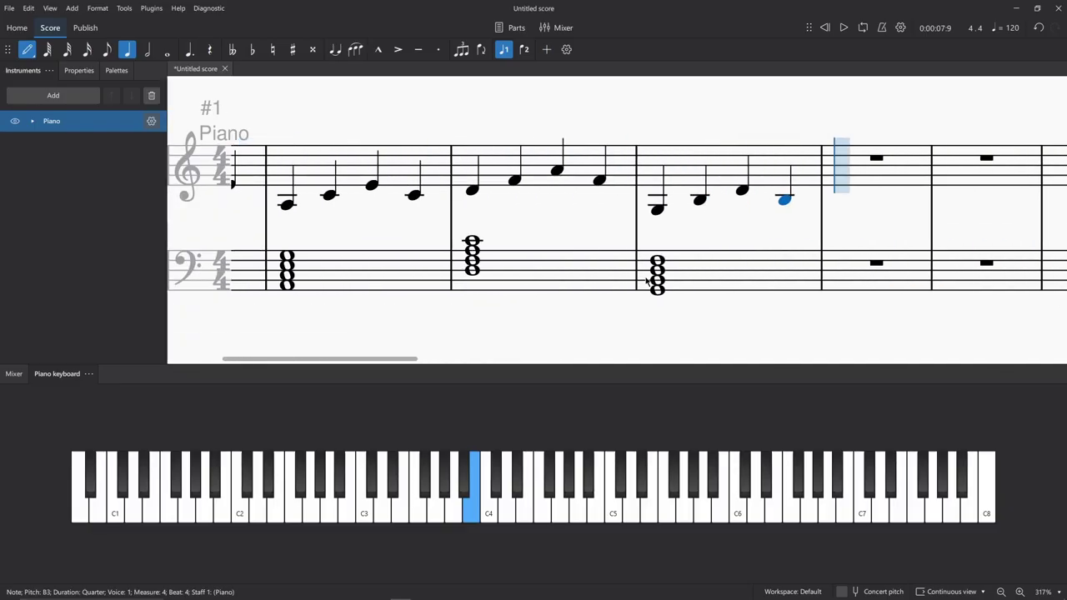
left_click(27, 49)
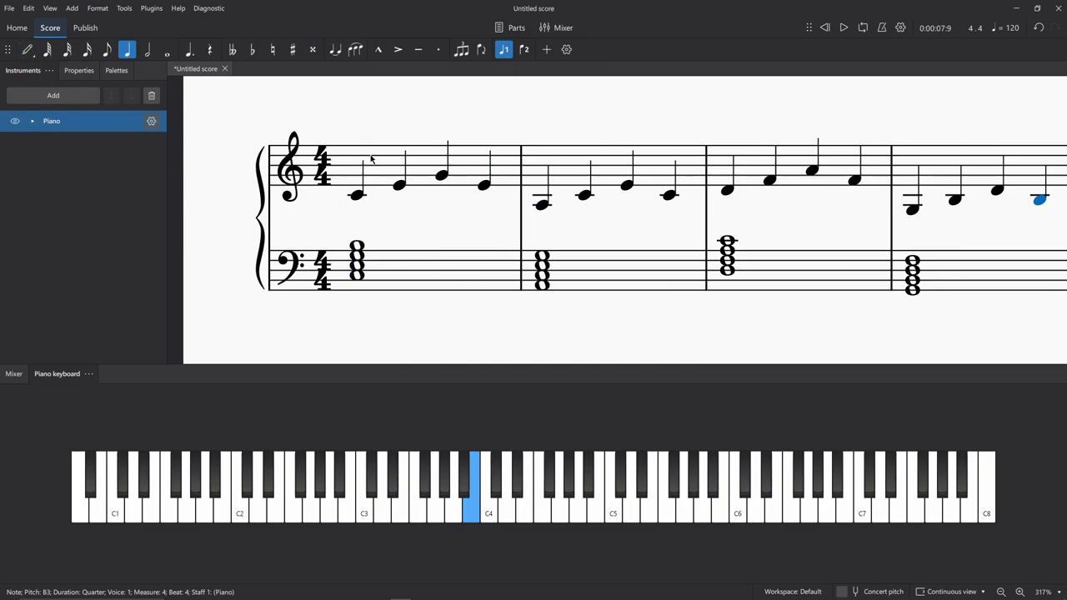
scroll(458, 231, "right", 1)
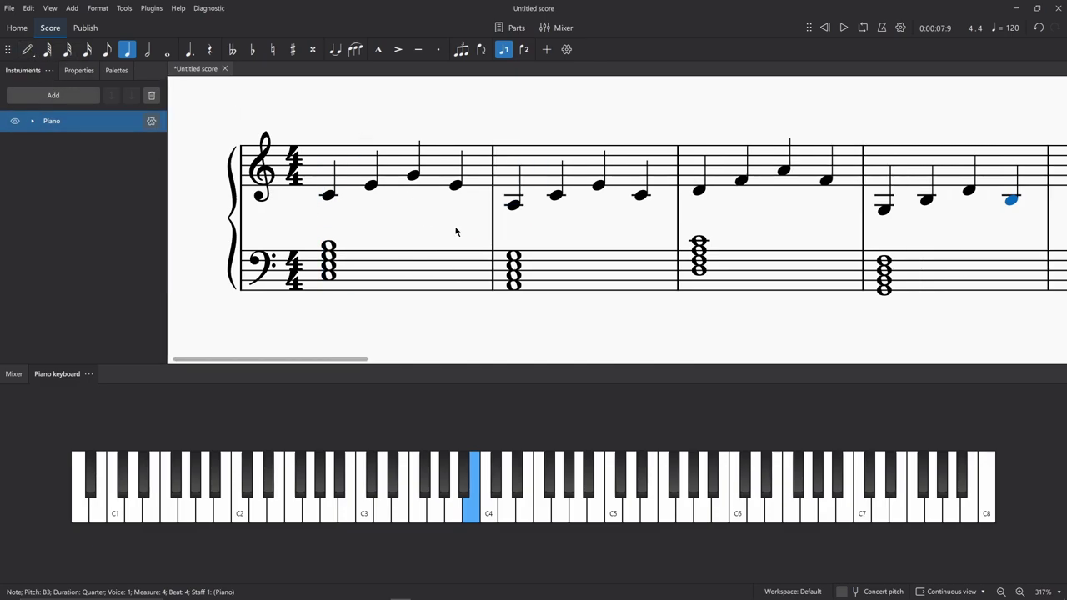
Step: Play the four-bar melody from measure 1's first note, then stop playback
left_click(701, 191)
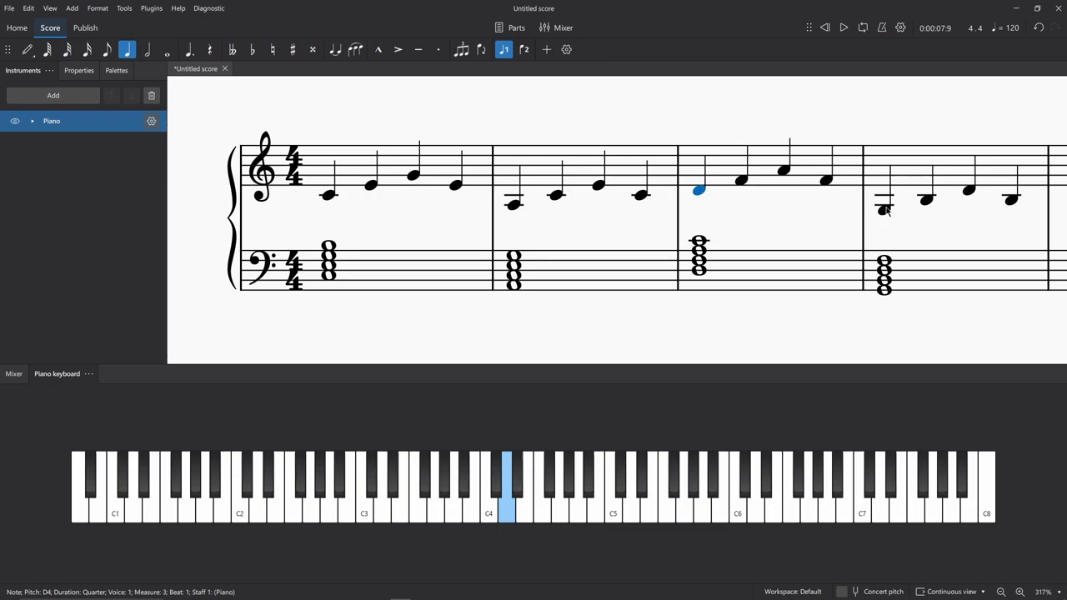
left_click(330, 195)
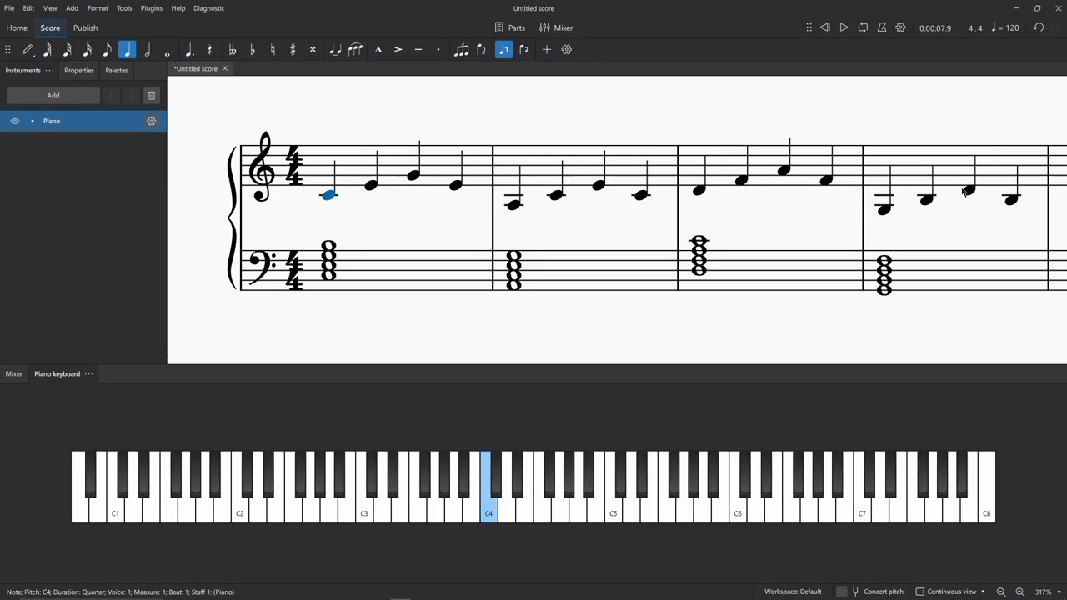
key("space")
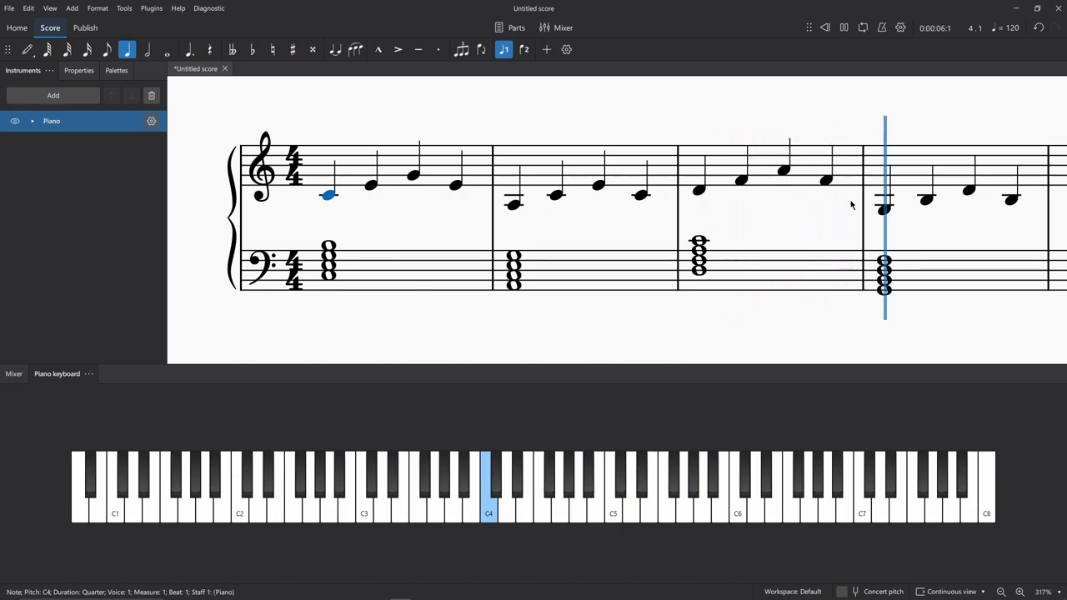
key("space")
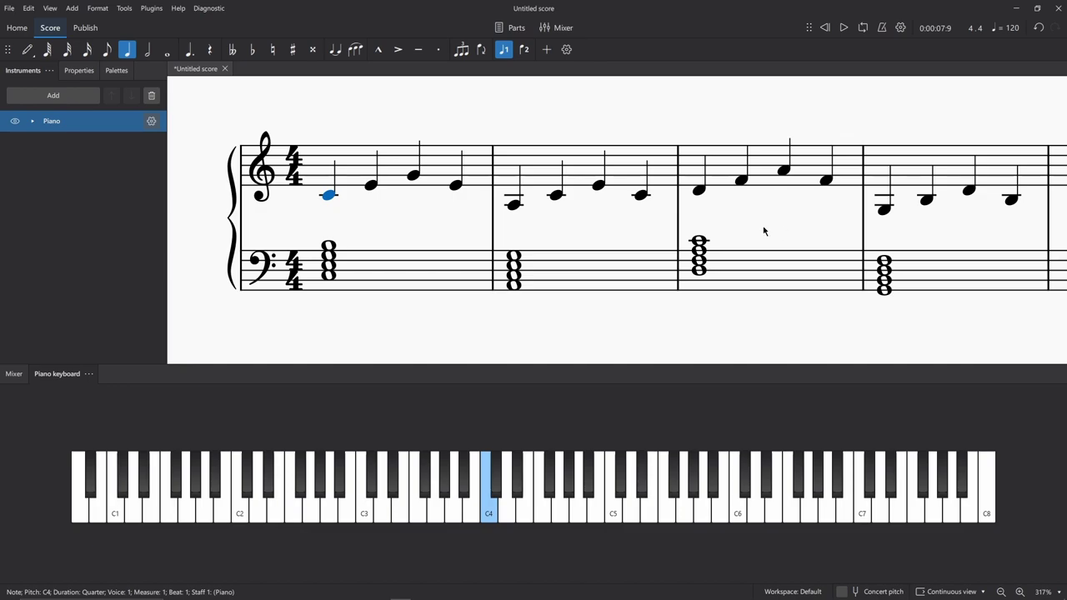
scroll(400, 189, "down", 5)
scroll(453, 174, "up", 3)
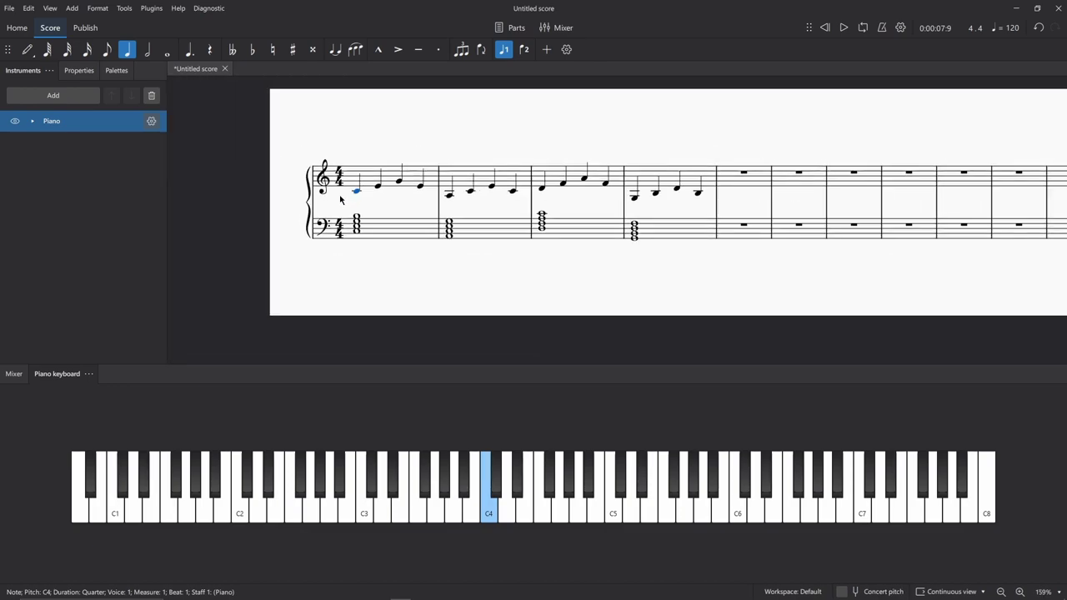
scroll(580, 225, "down", 2)
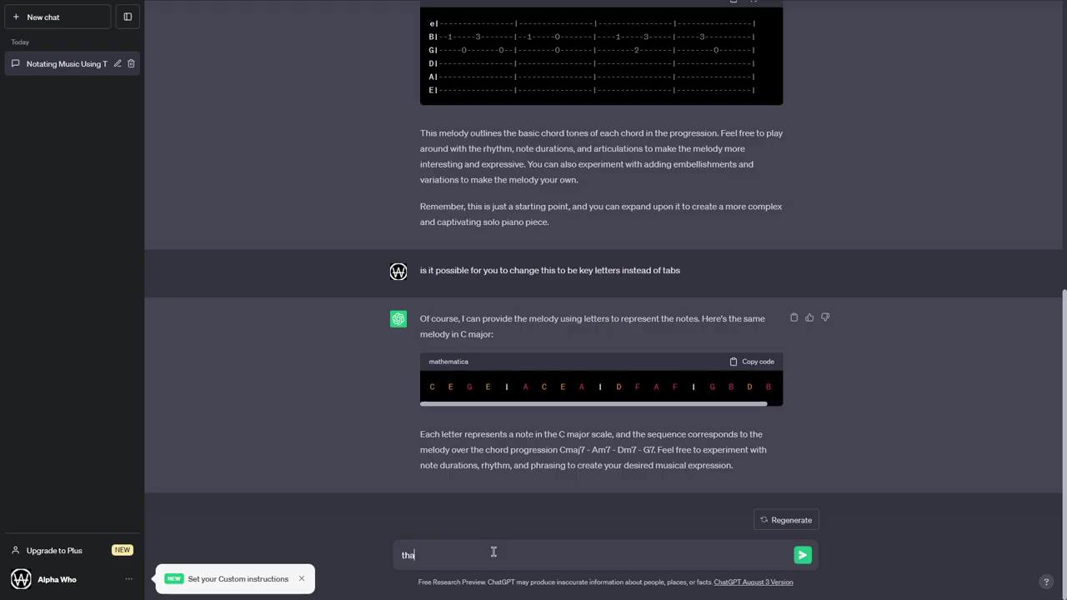
Step: Ask ChatGPT for a slightly more complex melody, then play the score from measure 1's C4
type("t was ")
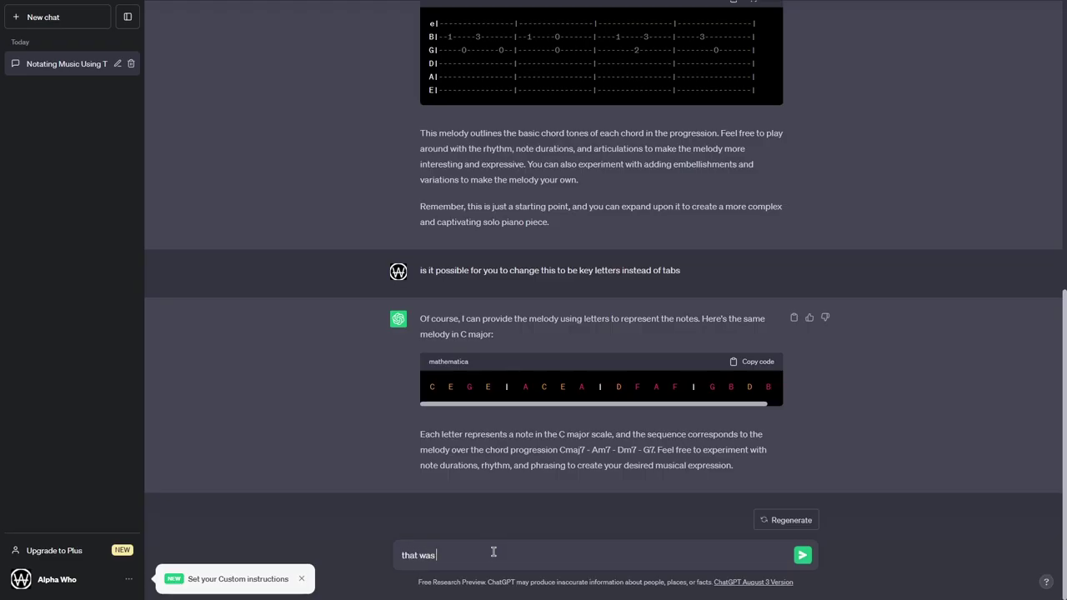
type("a nice melody, although, can you make ")
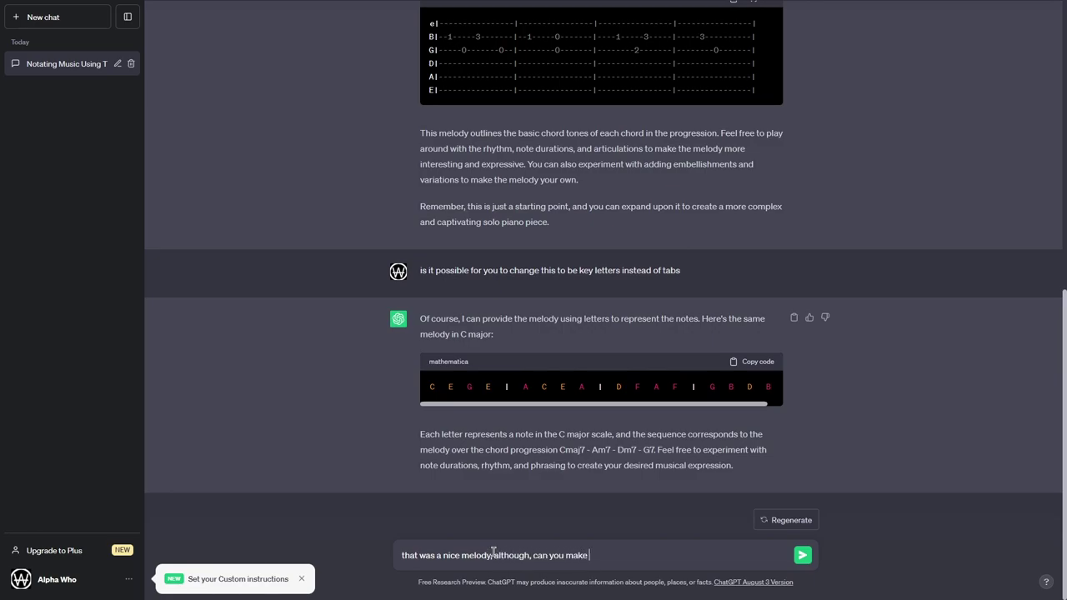
type("it slightly more complex?")
key("Return")
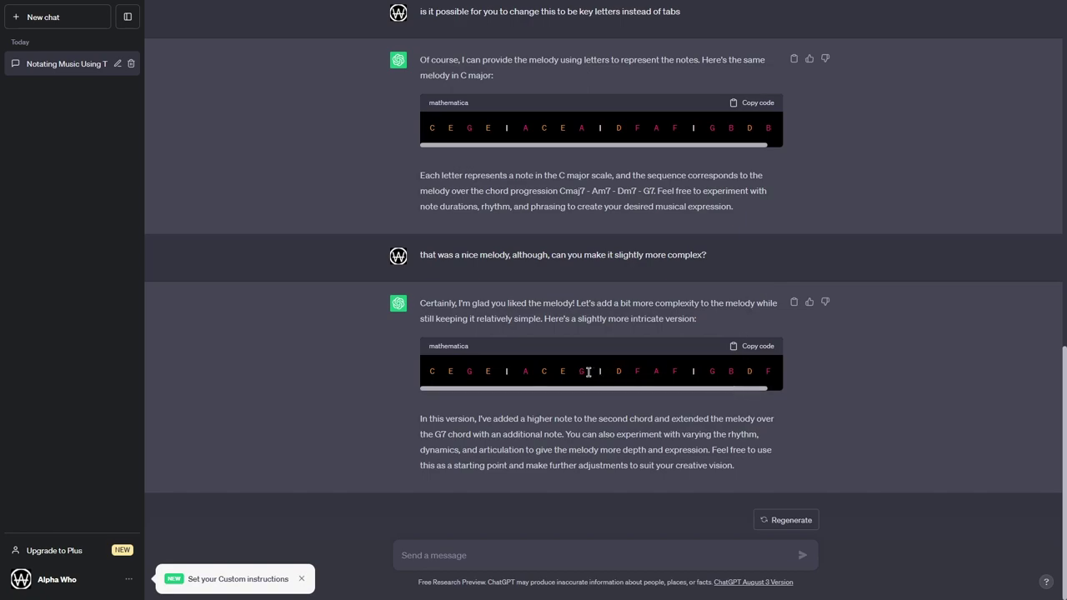
left_click_drag(430, 373, 792, 359)
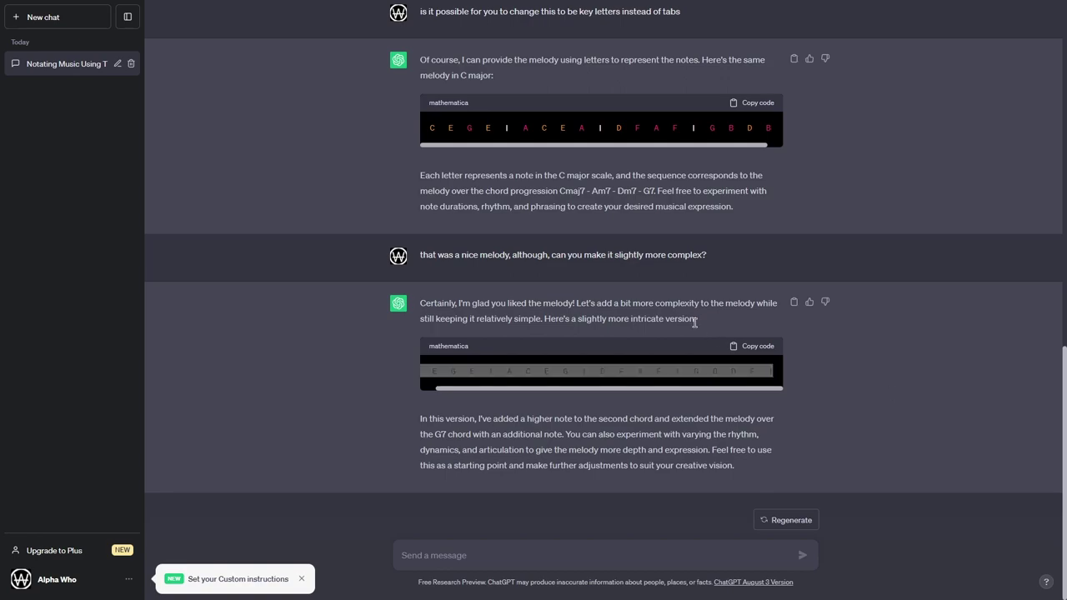
left_click(818, 347)
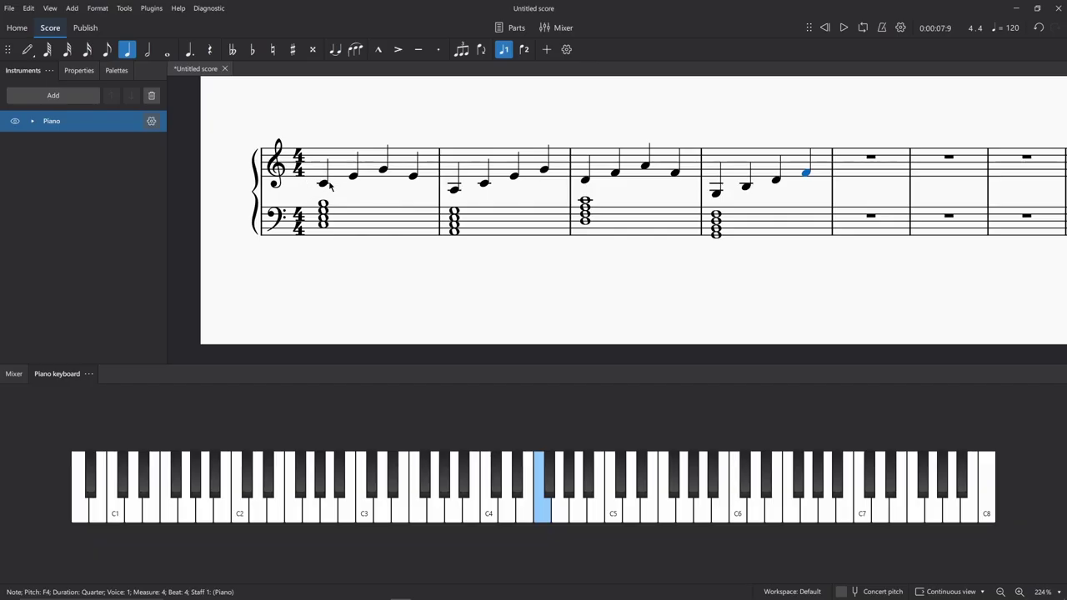
left_click(325, 183)
key("space")
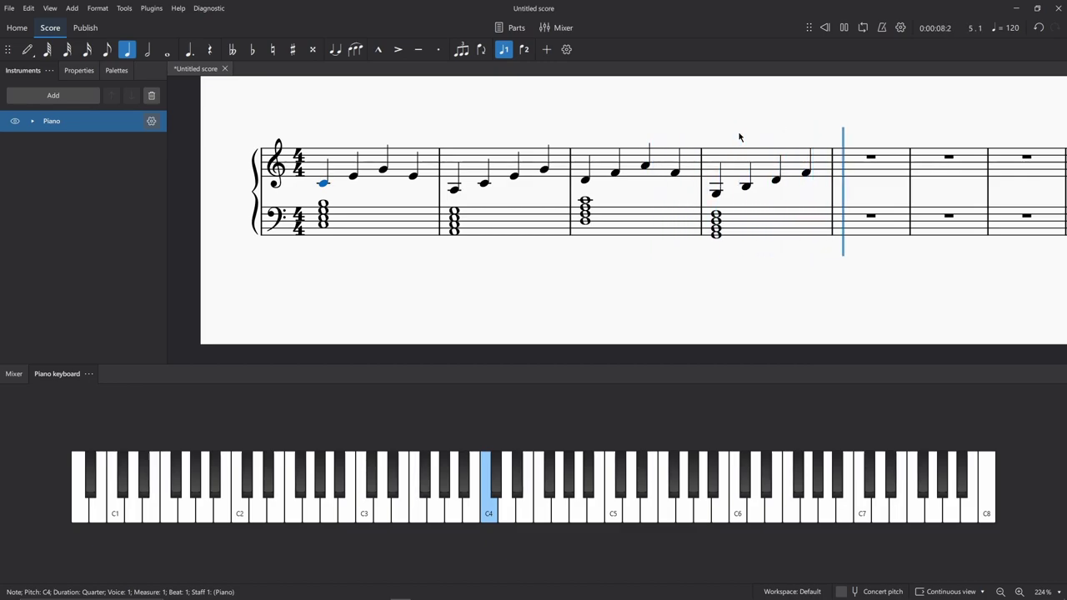
Step: Stop playback, check measure 4's G B D F and measure 2's A C E G, then return to ChatGPT
key("space")
left_click(717, 192)
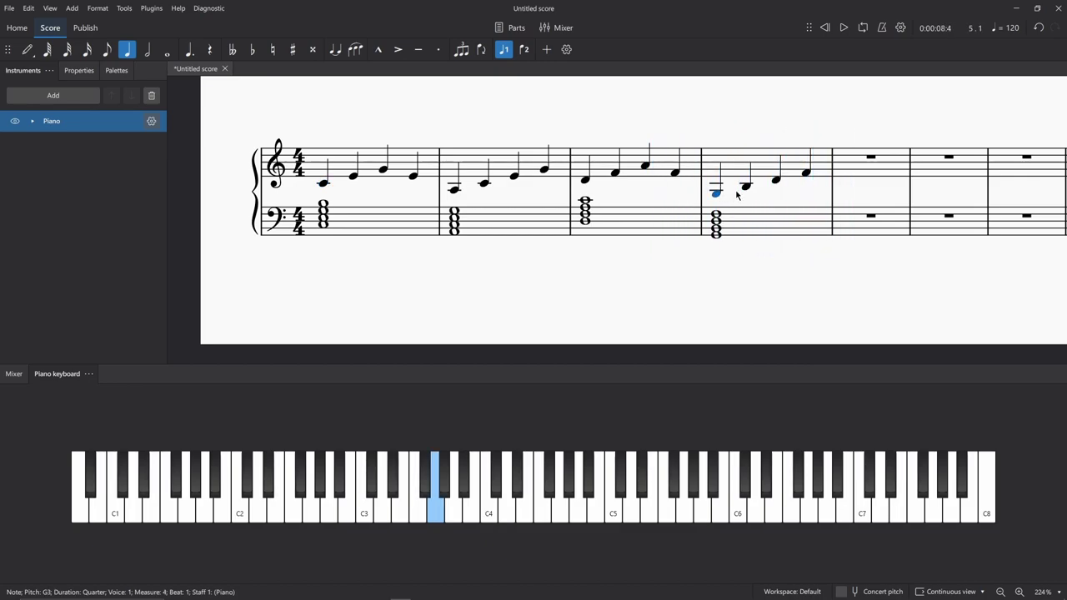
left_click(746, 187)
left_click(776, 181)
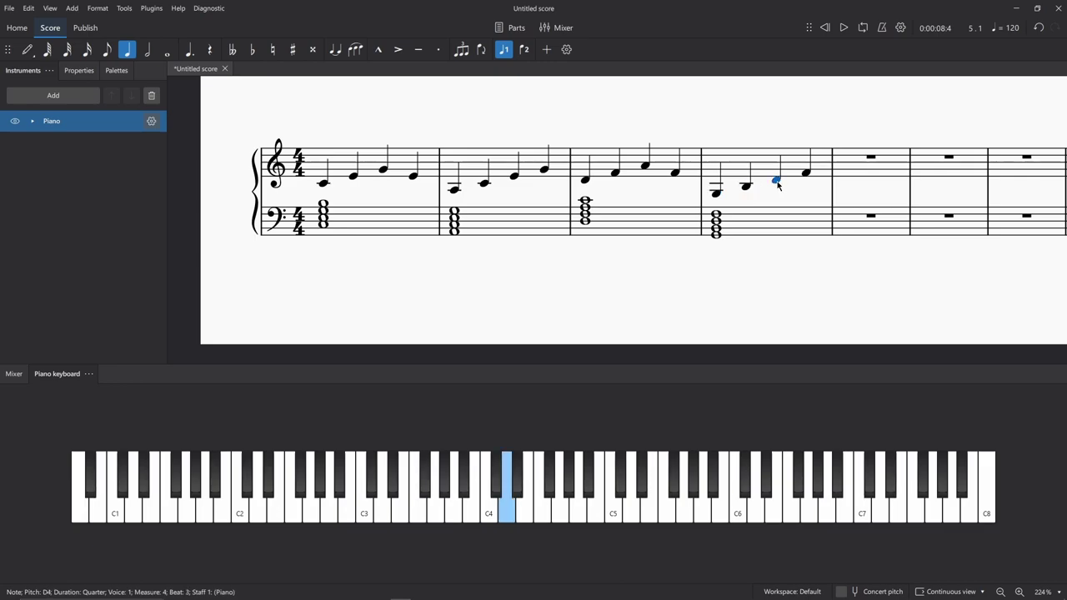
left_click(806, 177)
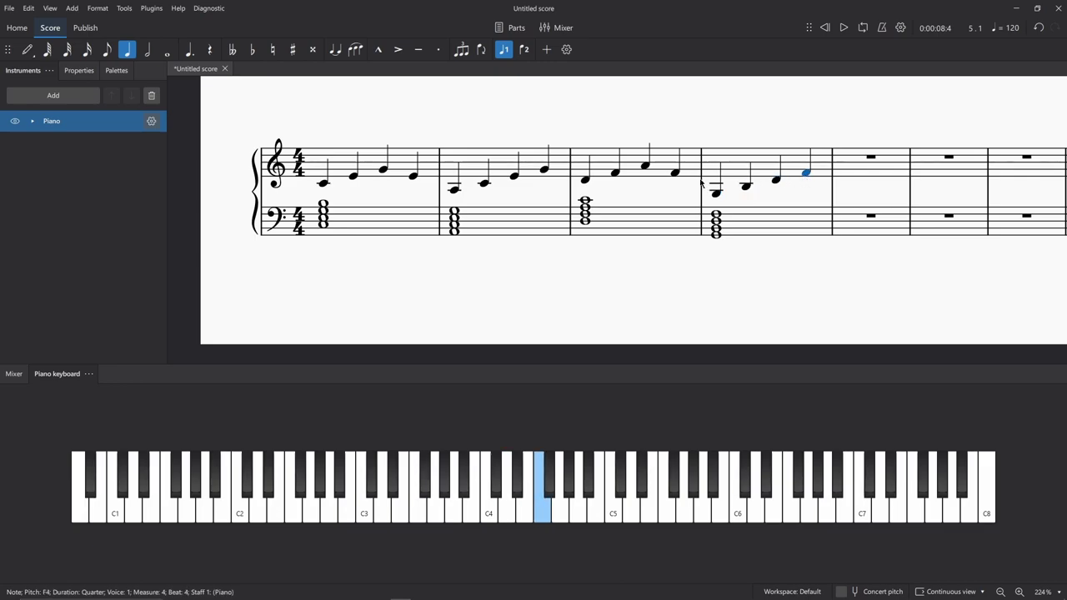
left_click(759, 186)
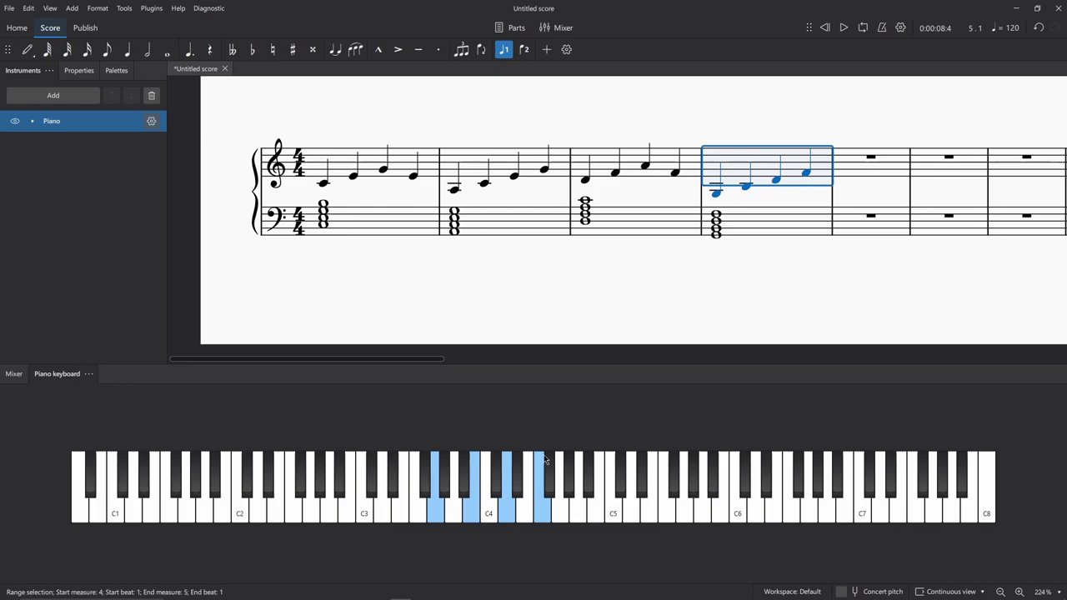
left_click(455, 188)
left_click(544, 171, "shift")
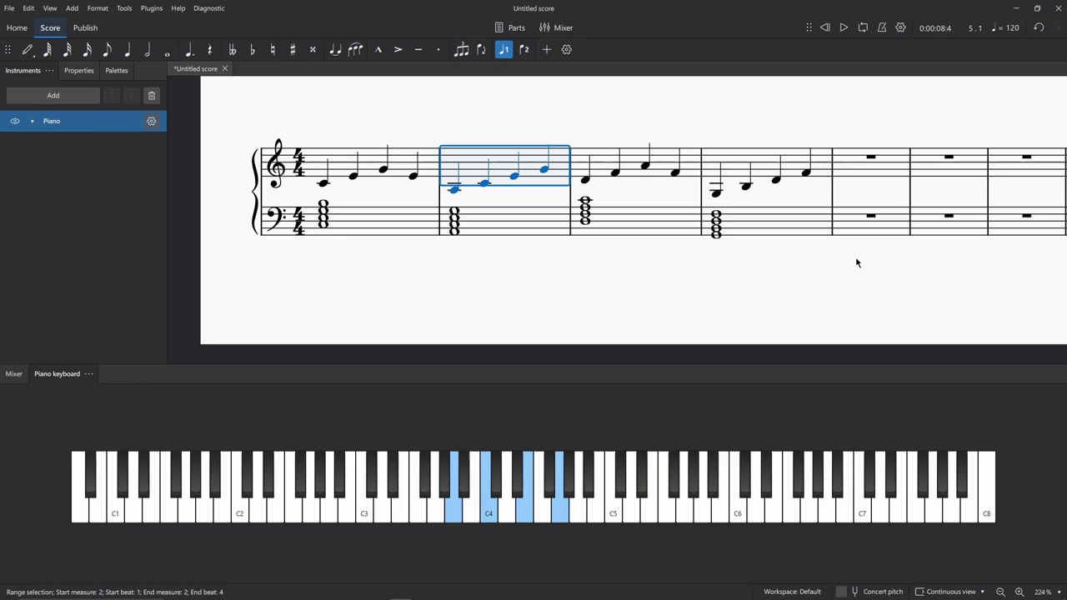
left_click(716, 219)
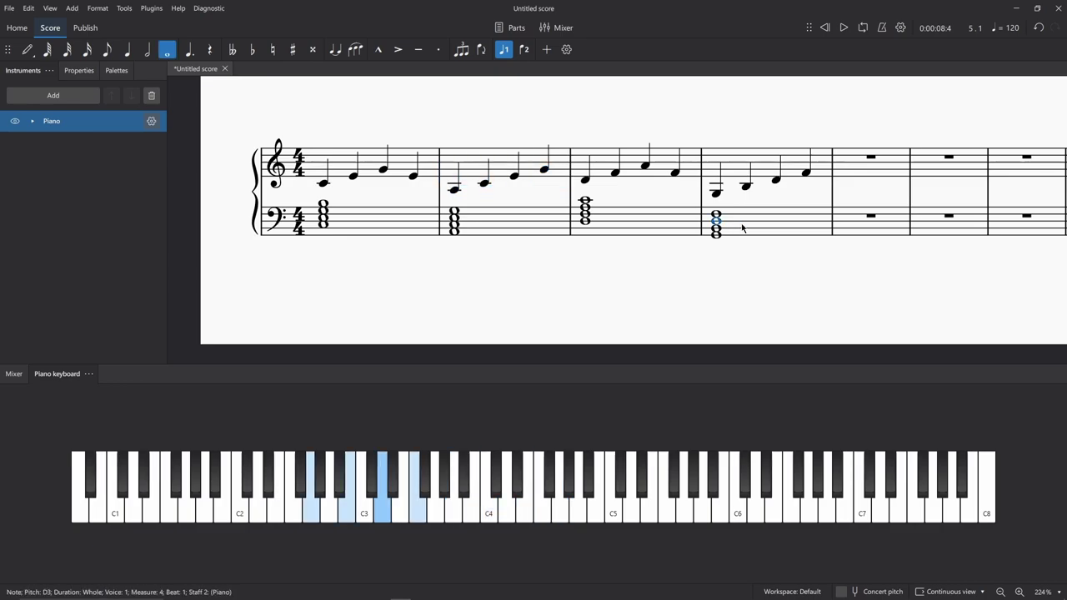
key("alt+Tab")
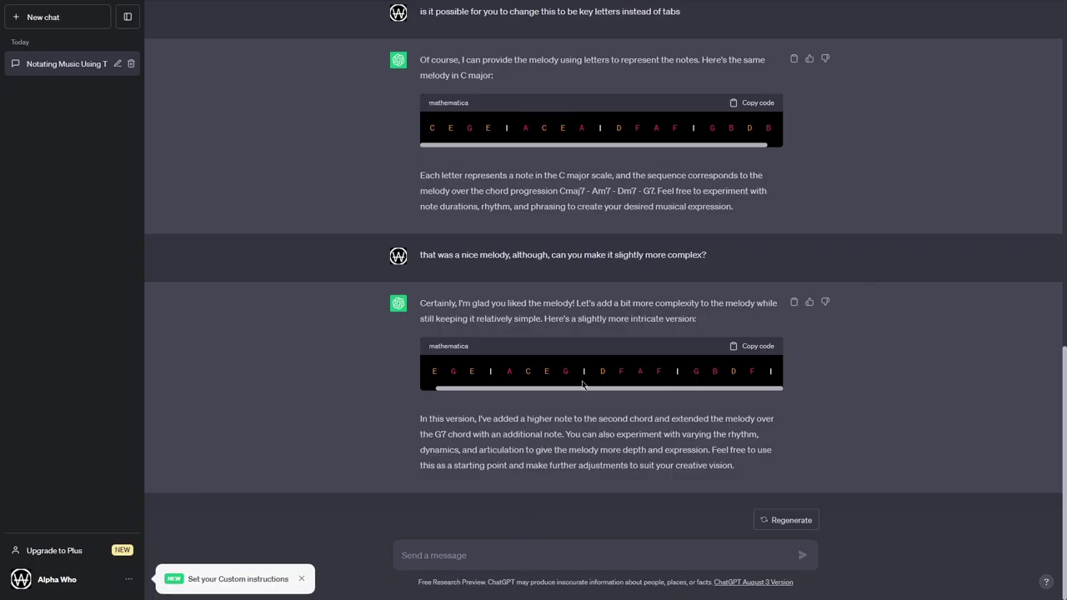
Step: Ask ChatGPT for a C major melody with completely new notes and select the returned line
left_click_drag(583, 386, 568, 387)
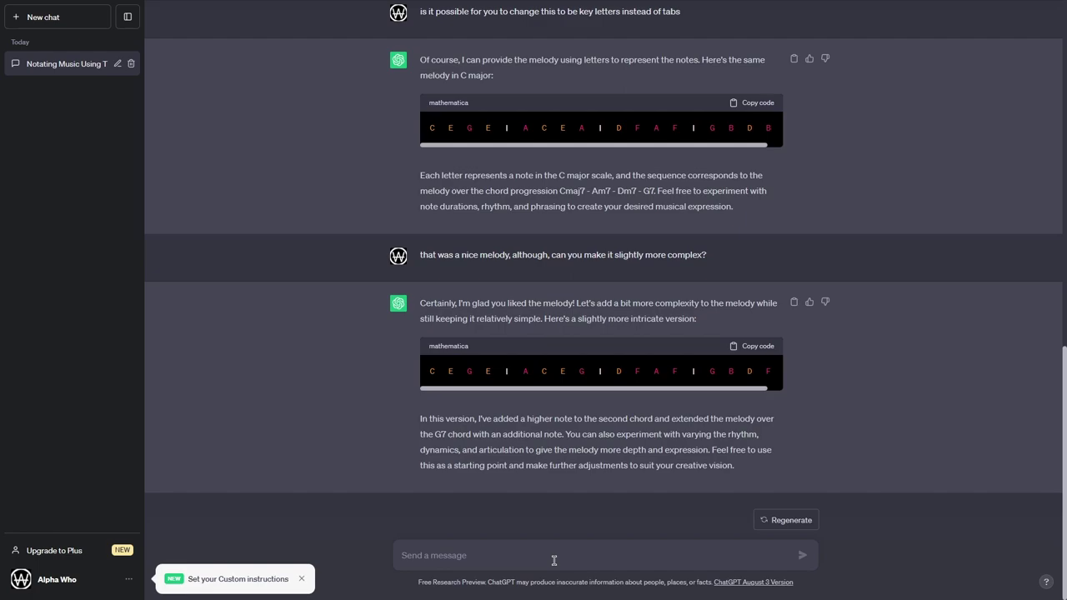
type("ca")
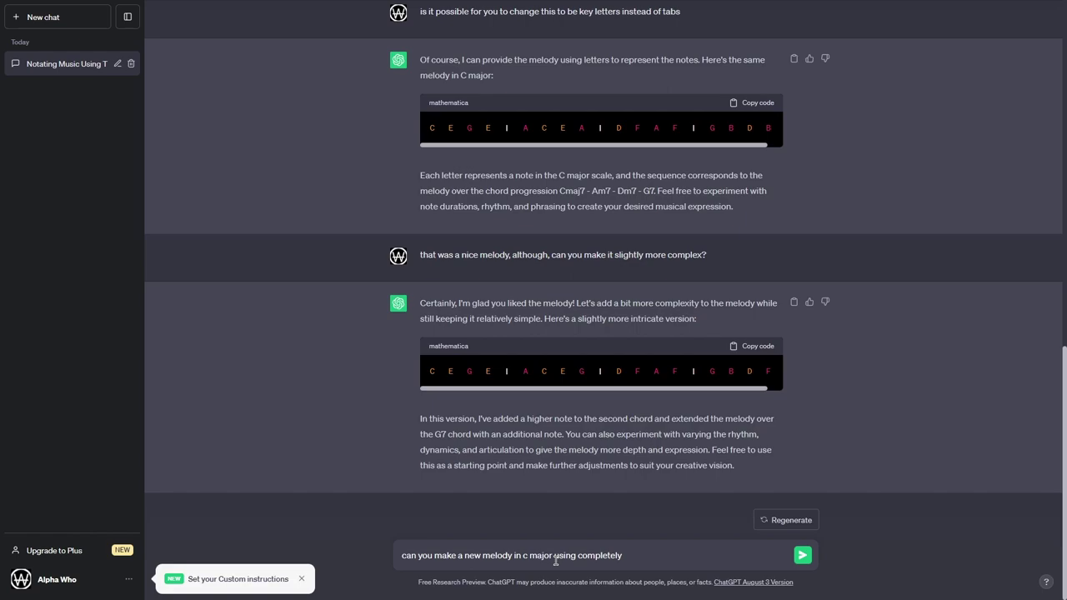
type("s")
key("Return")
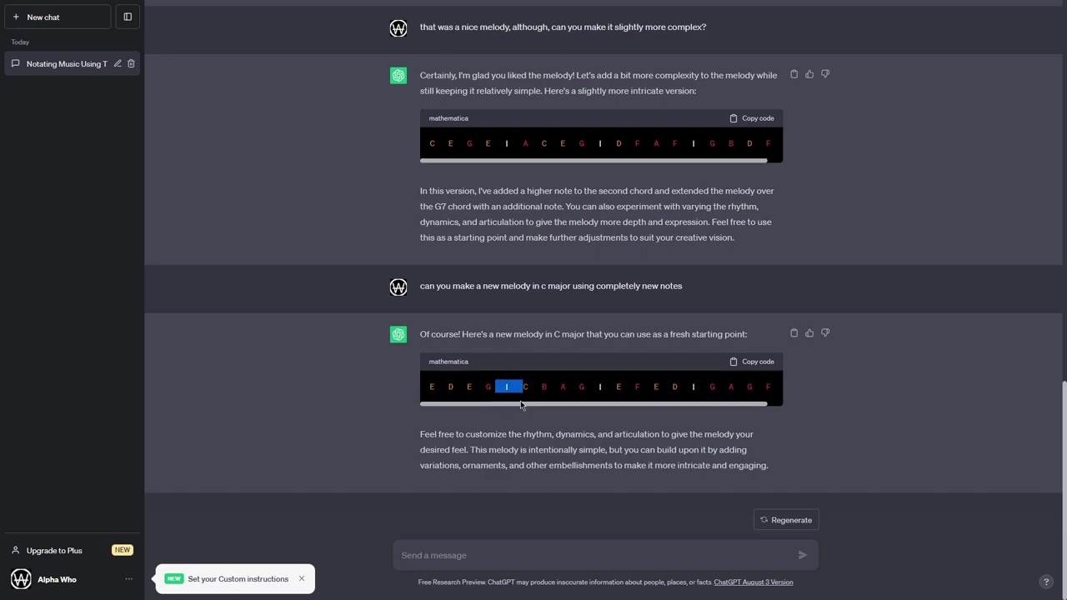
left_click(464, 377)
left_click_drag(425, 392, 872, 377)
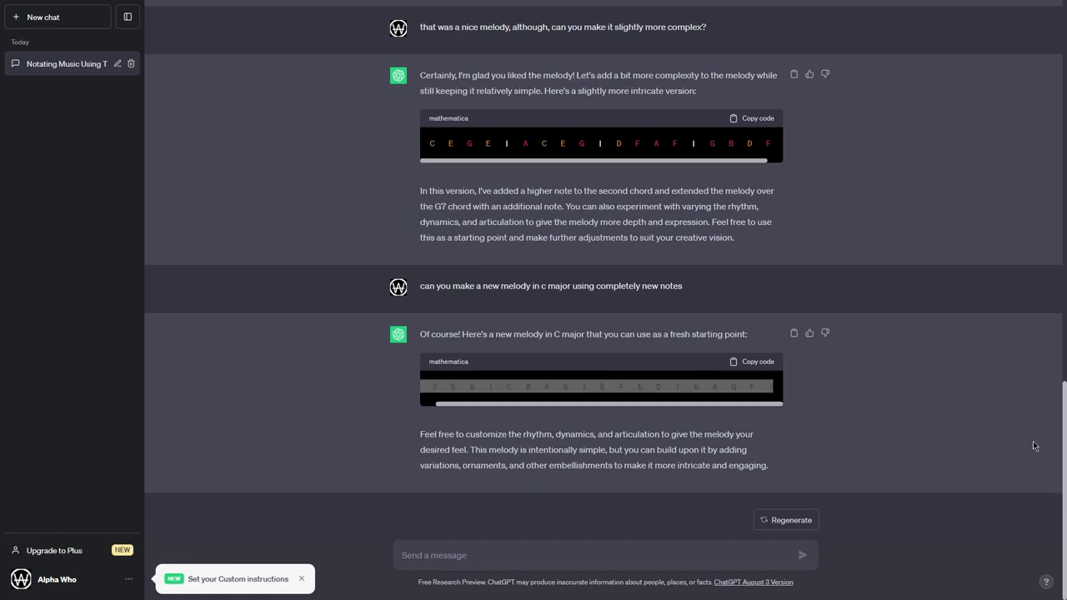
left_click(1005, 441)
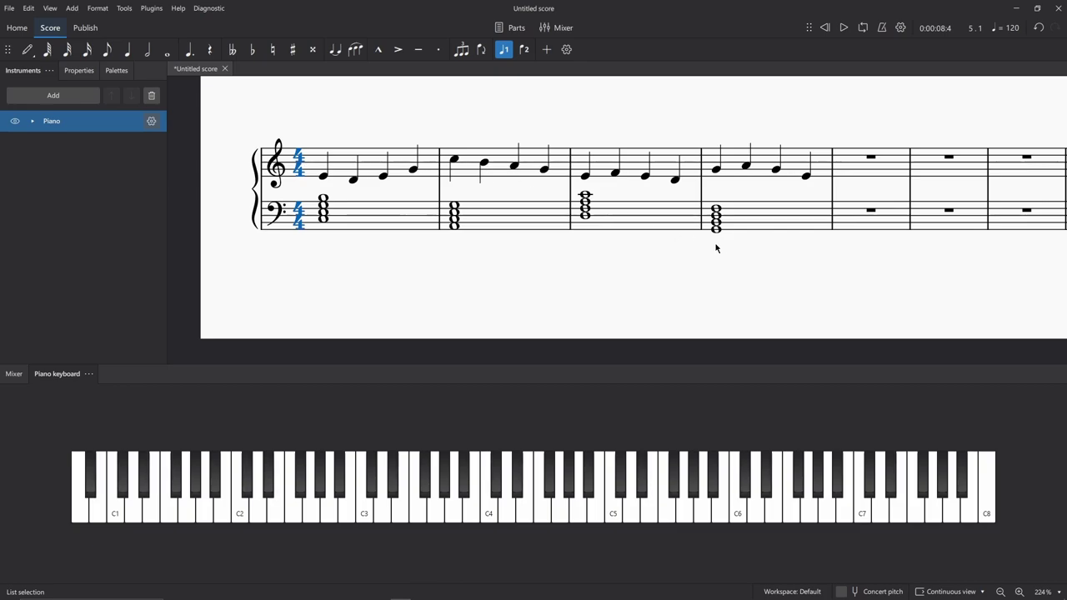
key("space")
key("space")
left_click(357, 181)
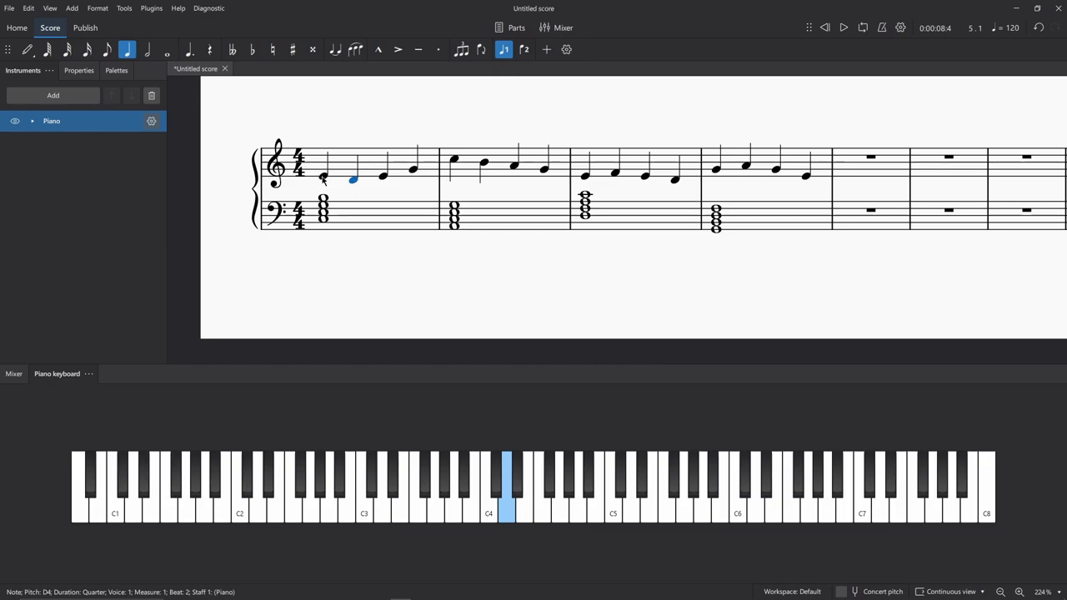
Step: Drop measure 2's melody an octave, make its bass chord a half note, and add a pedal line under measures 1–4
key("ctrl+z")
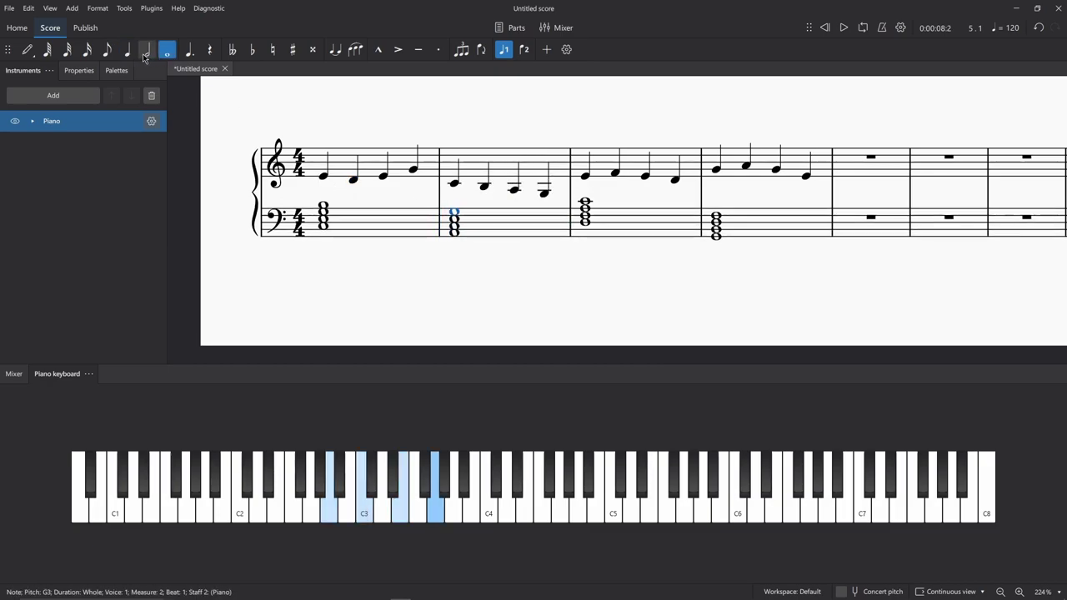
left_click(145, 53)
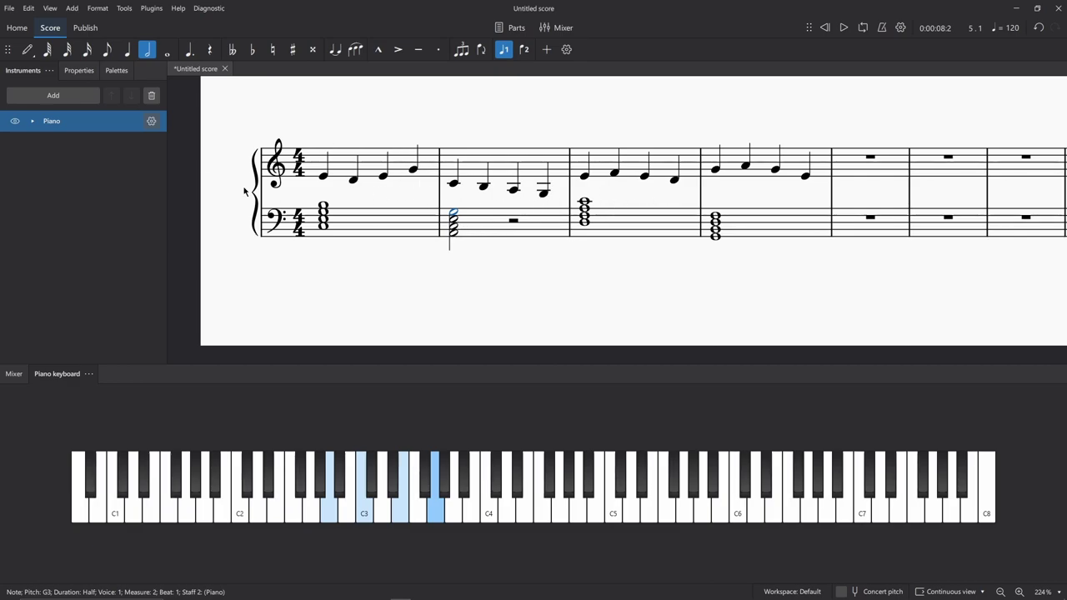
left_click(407, 225)
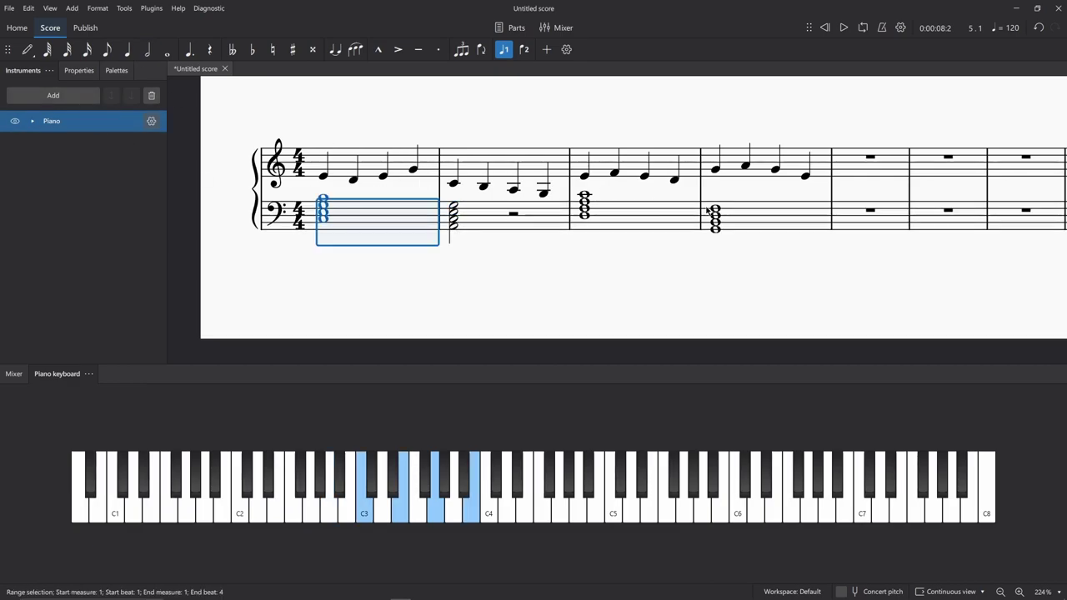
left_click(708, 212, "shift")
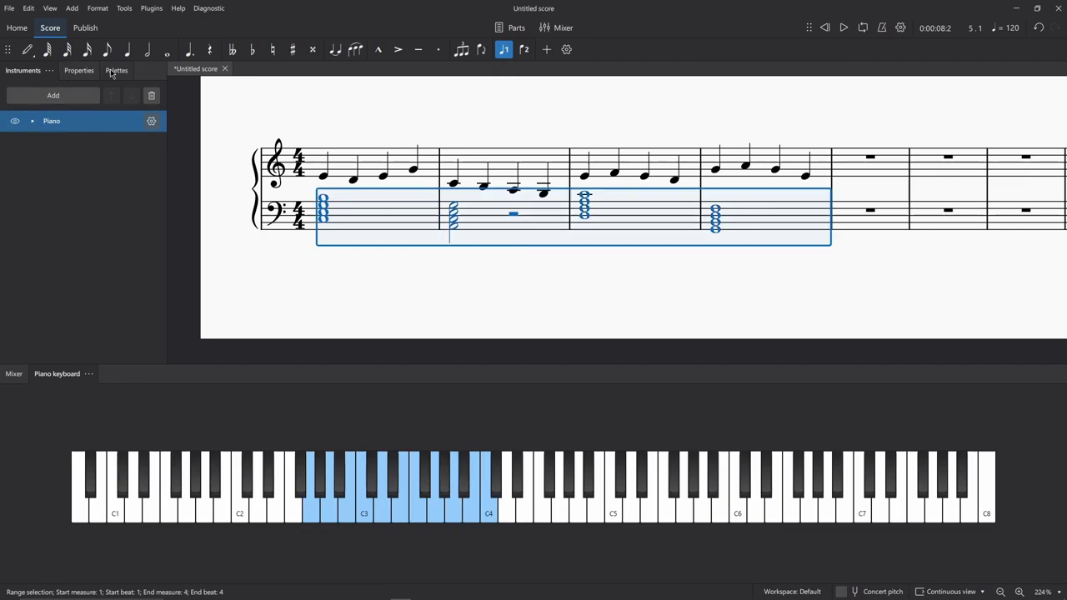
left_click(114, 71)
left_click(46, 270)
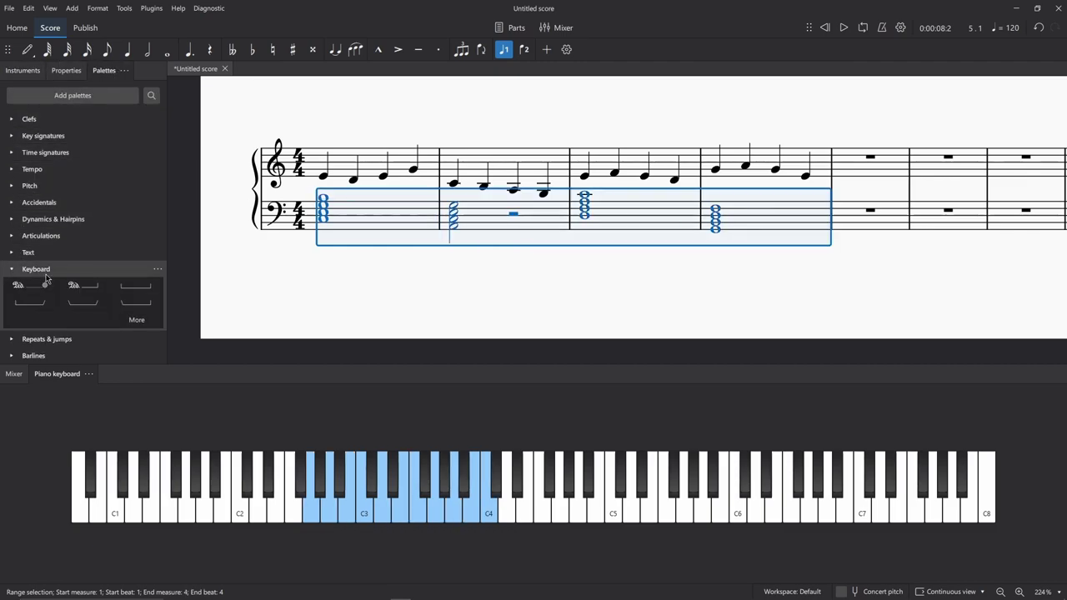
left_click(136, 294)
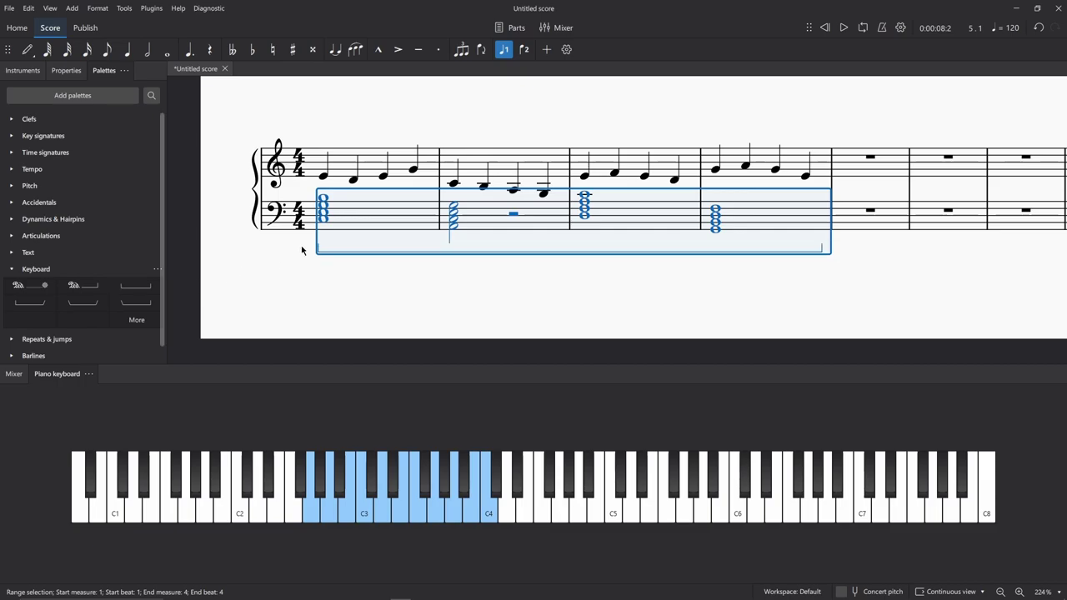
Step: Play the score from the first note, then select the melody of measures 1–4
left_click(450, 298)
left_click(584, 175)
left_click(323, 175)
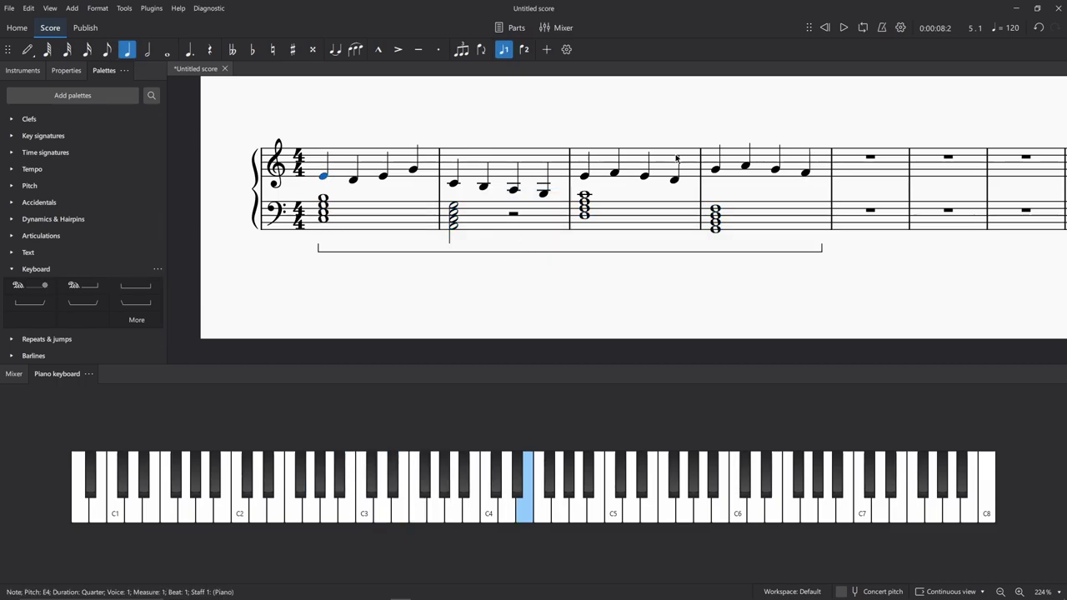
key("space")
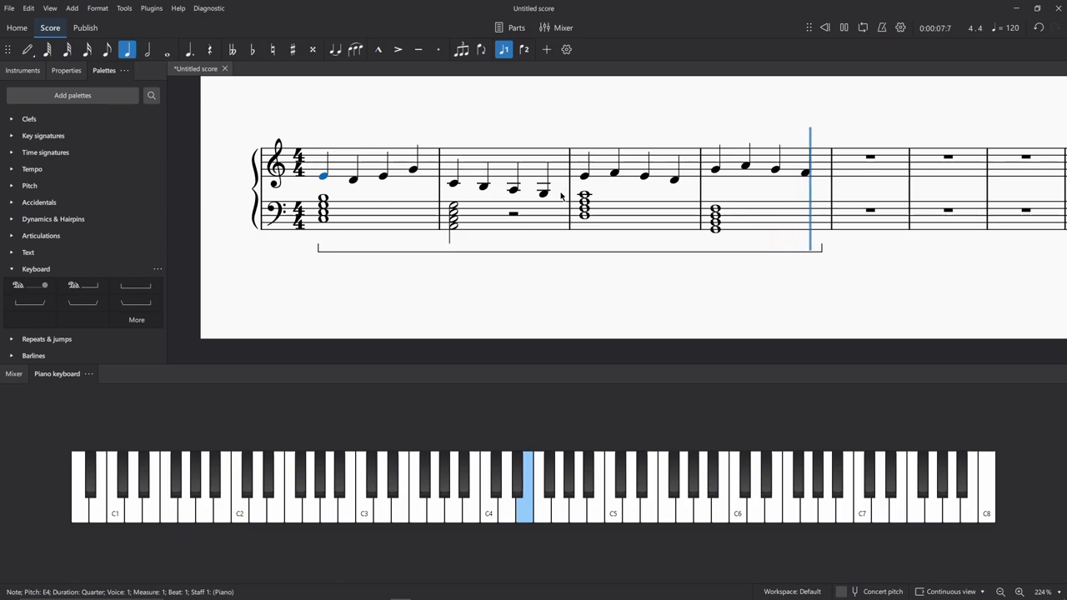
left_click(391, 159)
left_click(826, 163, "shift")
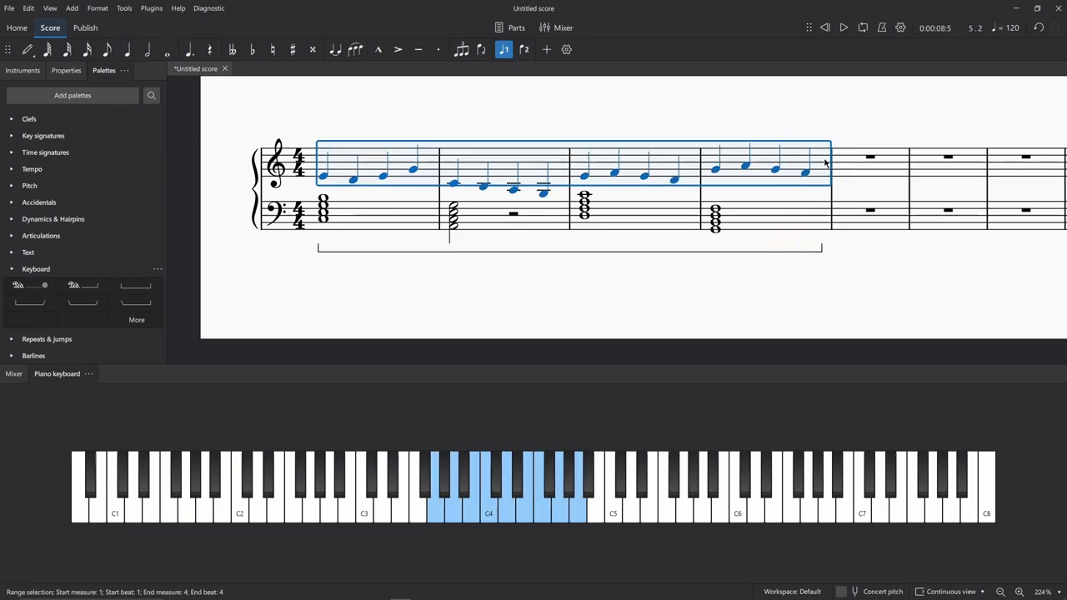
Step: Copy measures 1–4 on both staves into measures 5–8 and play from the start
left_click(862, 164)
left_click(800, 219)
left_click(375, 167, "shift")
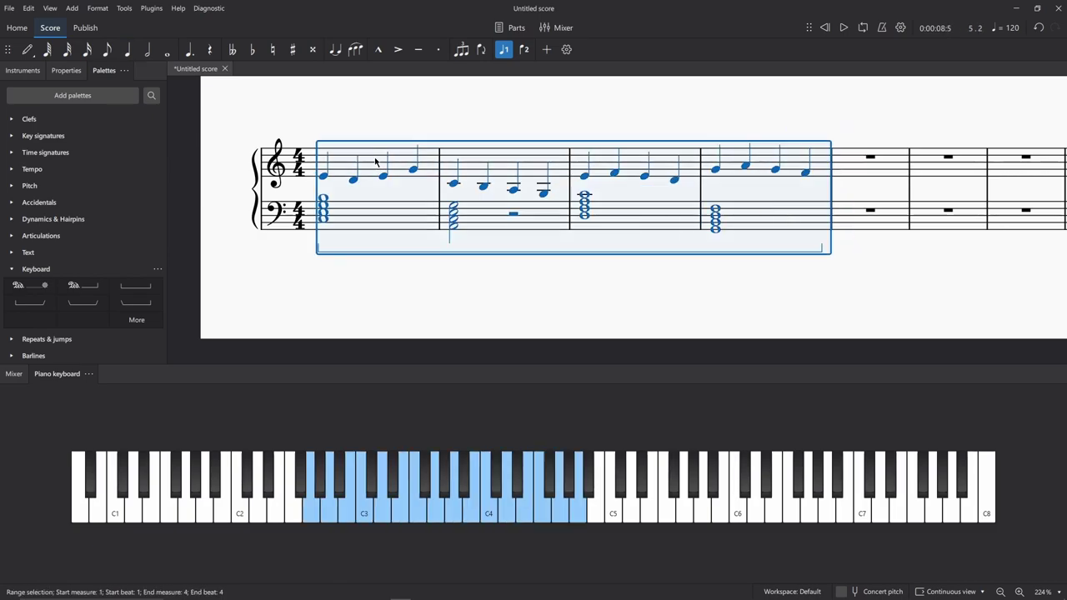
key("ctrl+c")
left_click(862, 167)
key("ctrl+v")
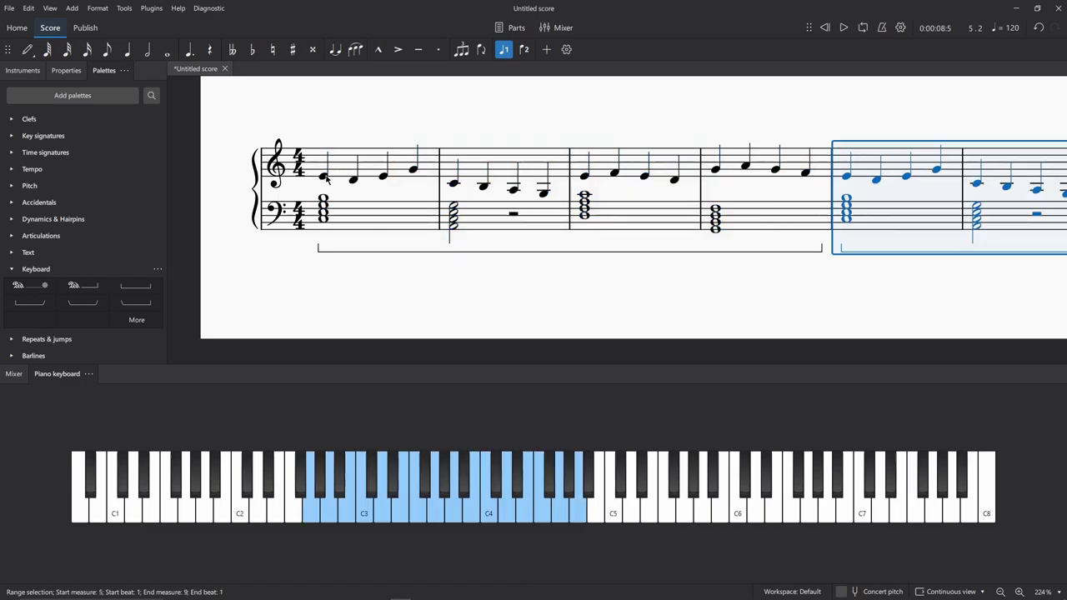
key("ctrl+Home")
key("space")
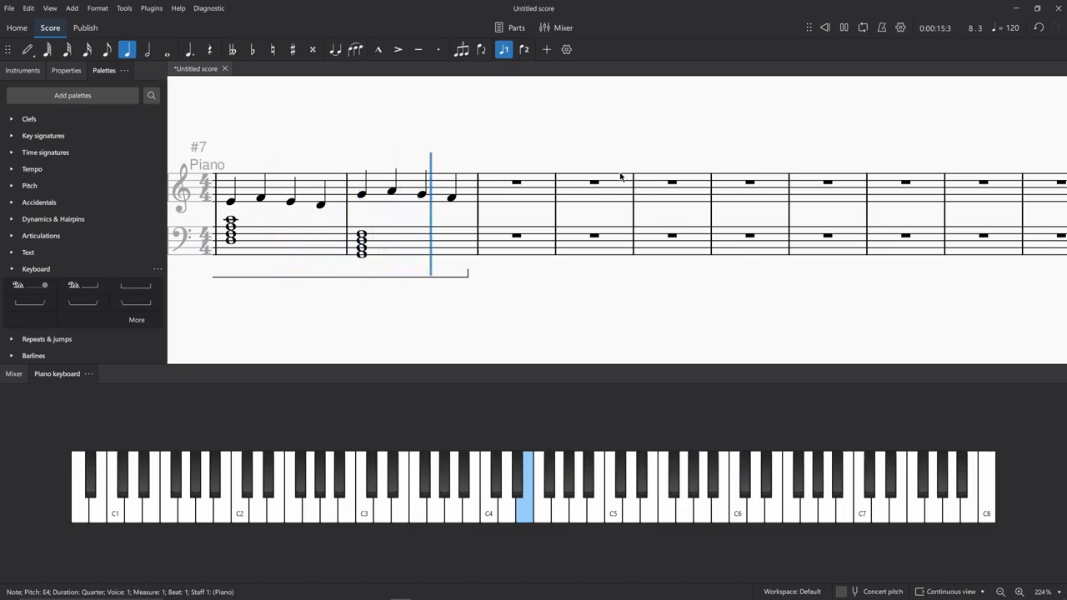
left_click(25, 375)
left_click(56, 374)
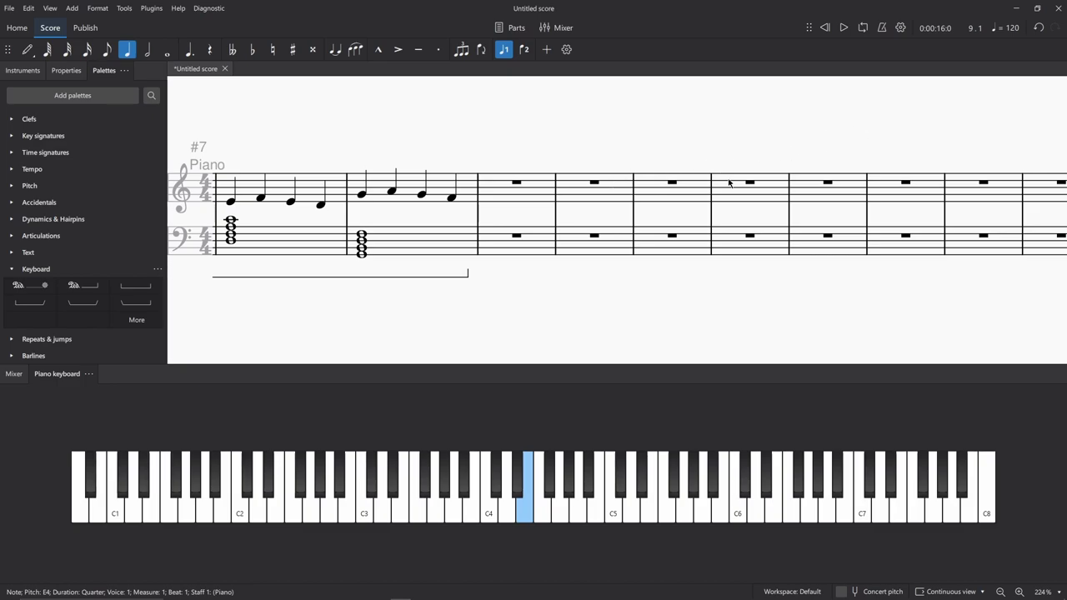
scroll(845, 202, "down", 5)
left_click_drag(385, 192, 513, 197)
scroll(630, 204, "up", 4)
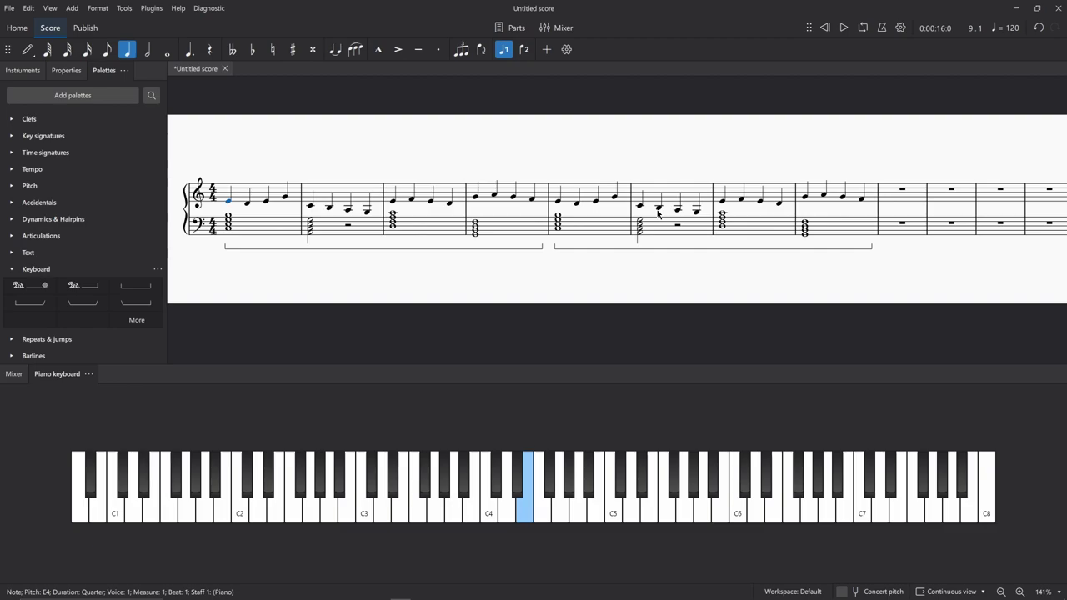
left_click(840, 192)
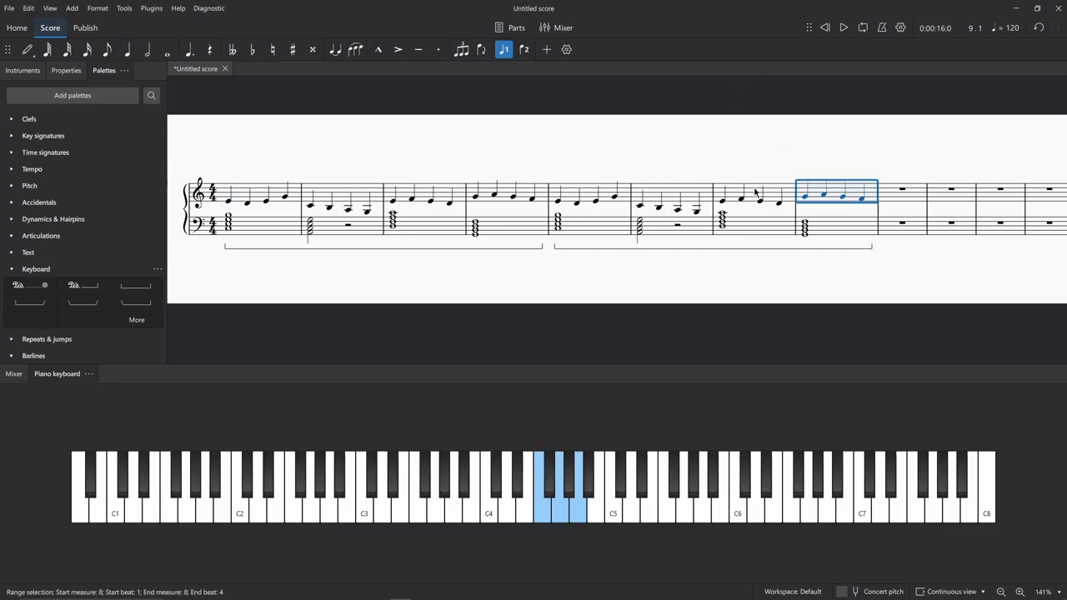
Step: Select the first measure of the score
left_click(257, 191)
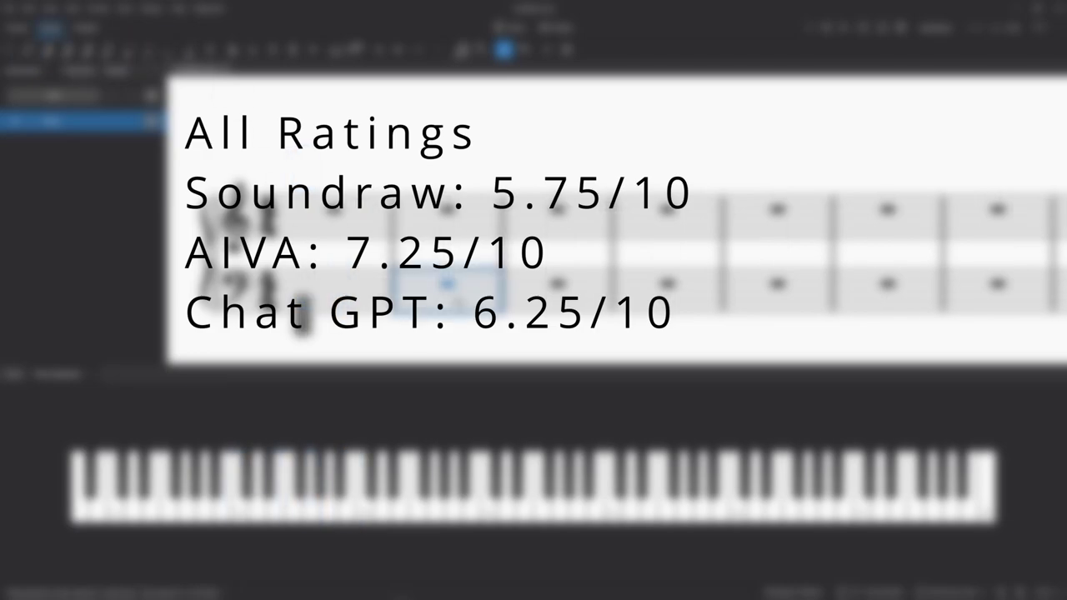
Step: Enter the A2–C3–E3–G3 chord in bass measure 2 and lengthen it to a whole note
key("n")
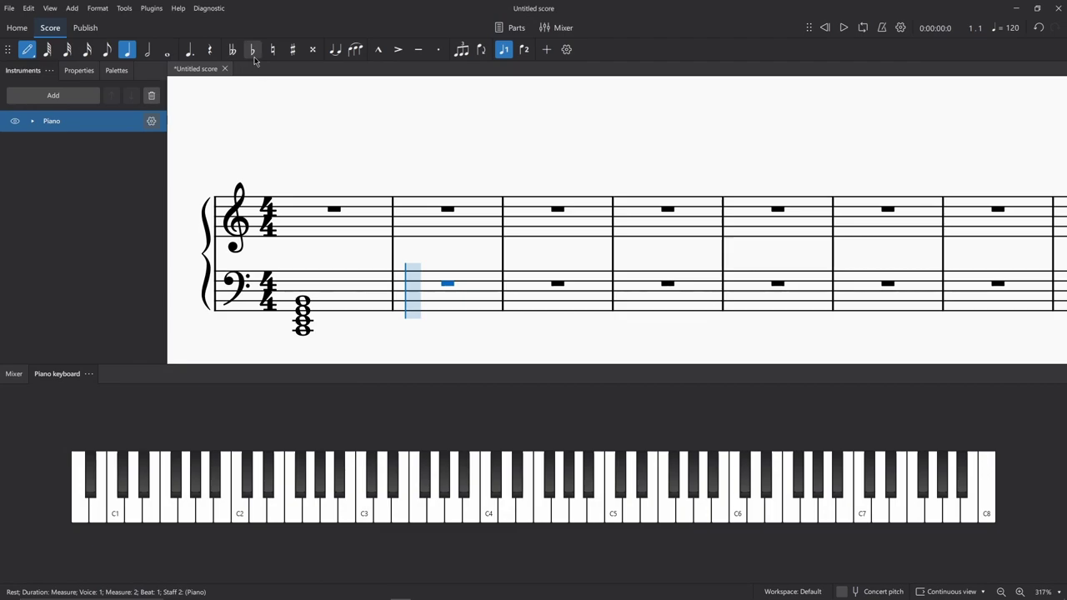
left_click(147, 49)
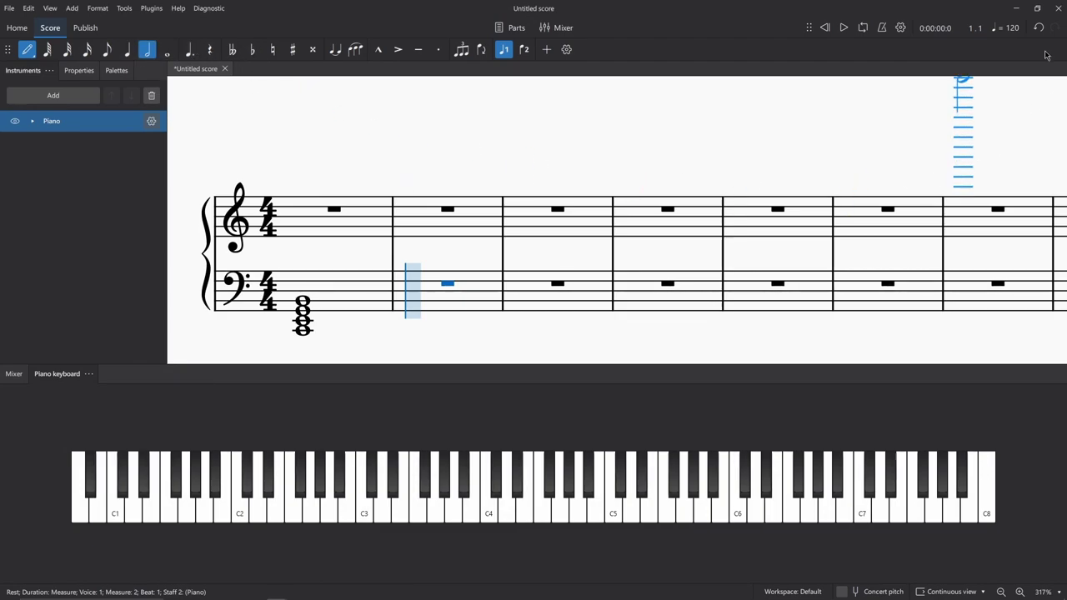
left_click(330, 511)
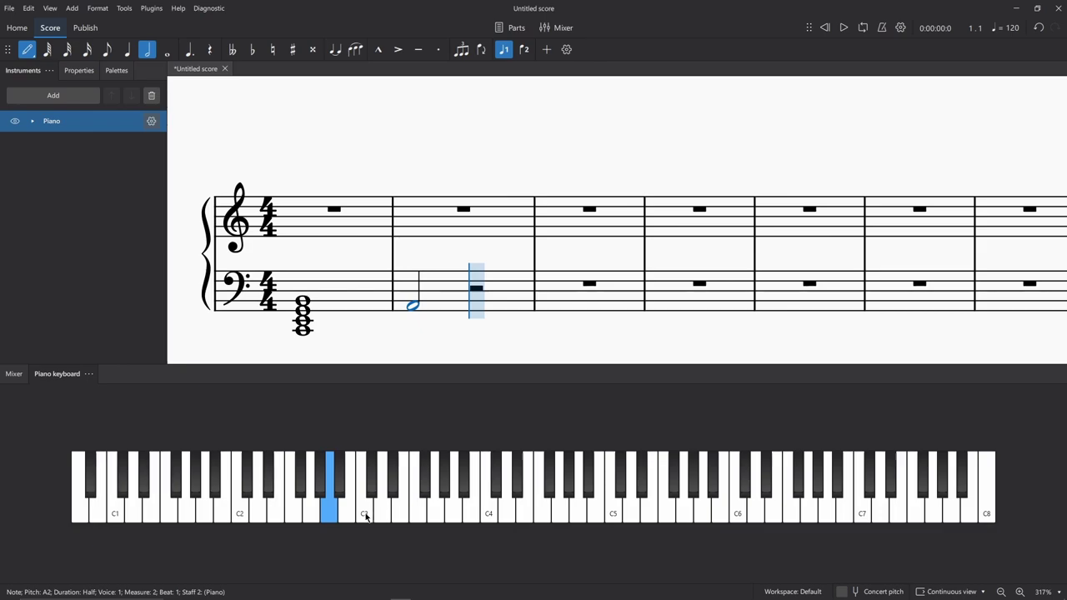
left_click(365, 511, "shift")
left_click(400, 511, "shift")
left_click(434, 505, "shift")
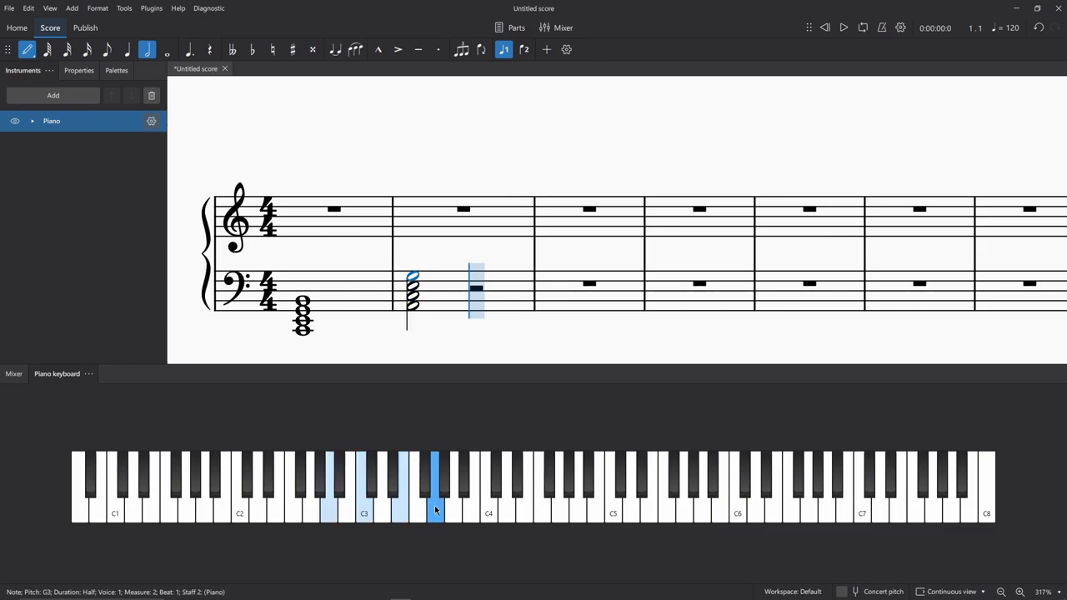
left_click(28, 49)
left_click(603, 284)
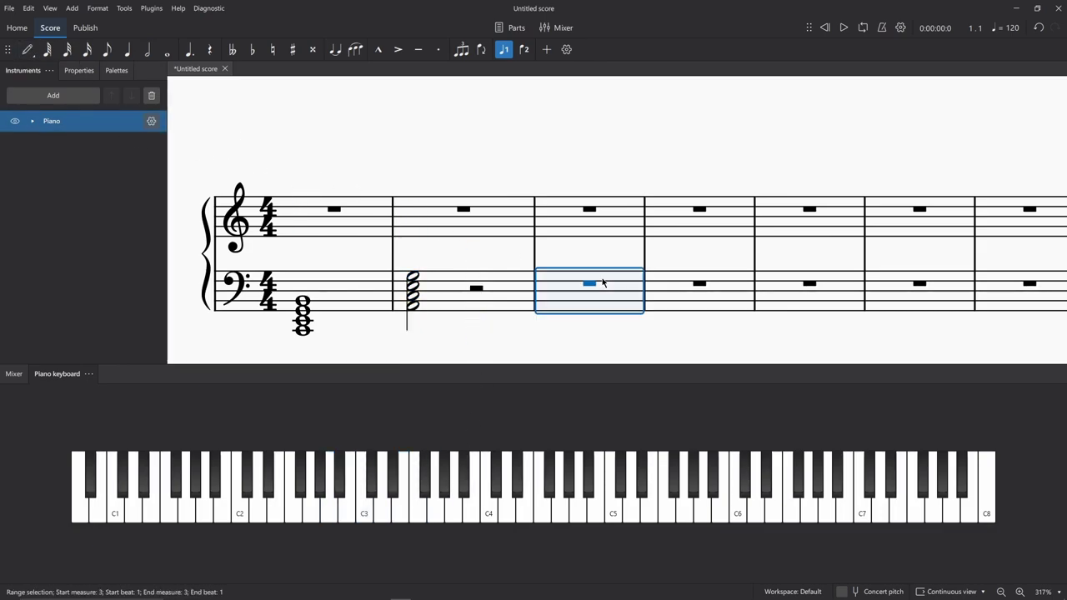
left_click(412, 284)
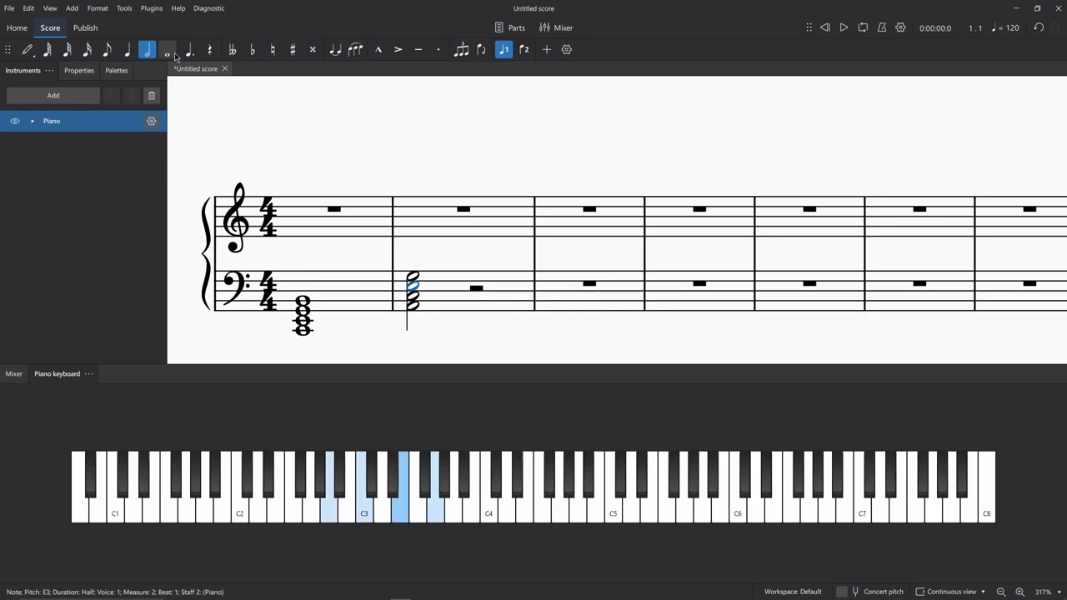
left_click(167, 50)
Step: Enter the D3–F3–A3–C4 whole-note chord in bass measure 3
left_click(542, 291)
left_click(27, 49)
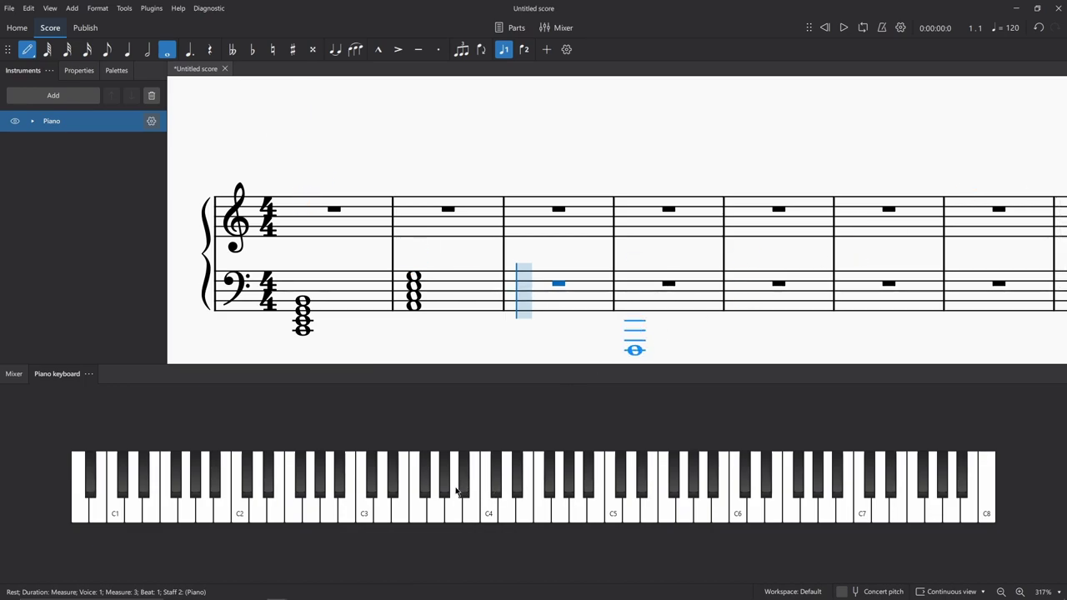
left_click(380, 512)
left_click(420, 509, "shift")
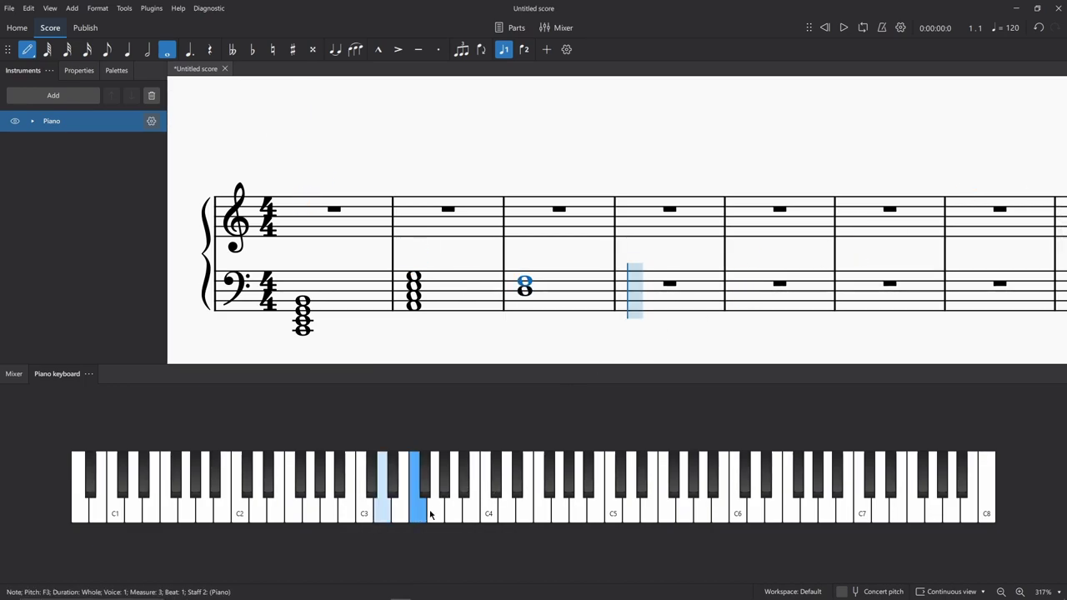
left_click(455, 512, "shift")
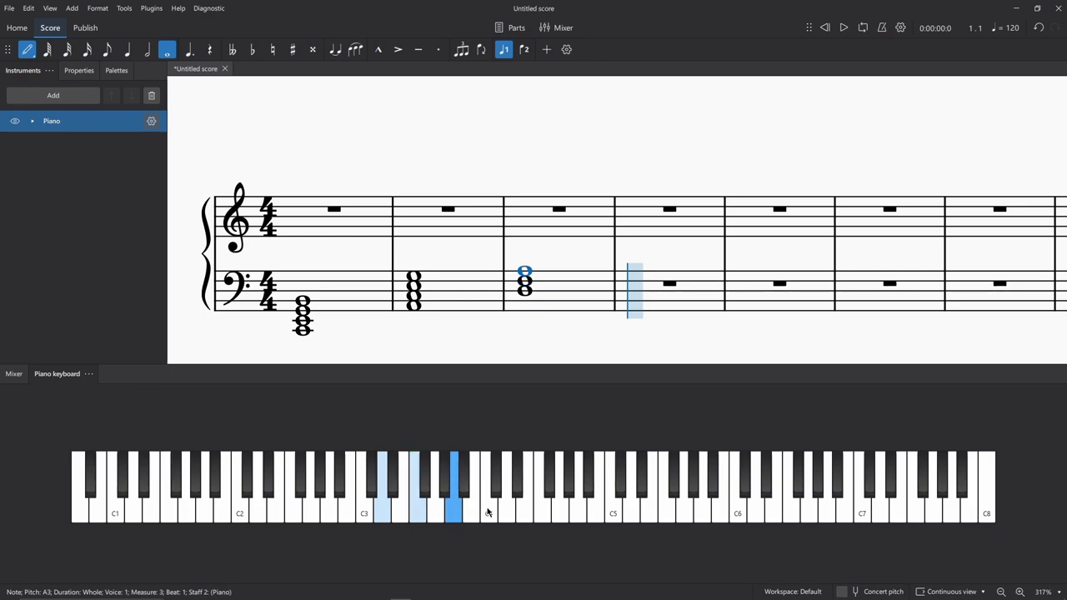
left_click(488, 512, "shift")
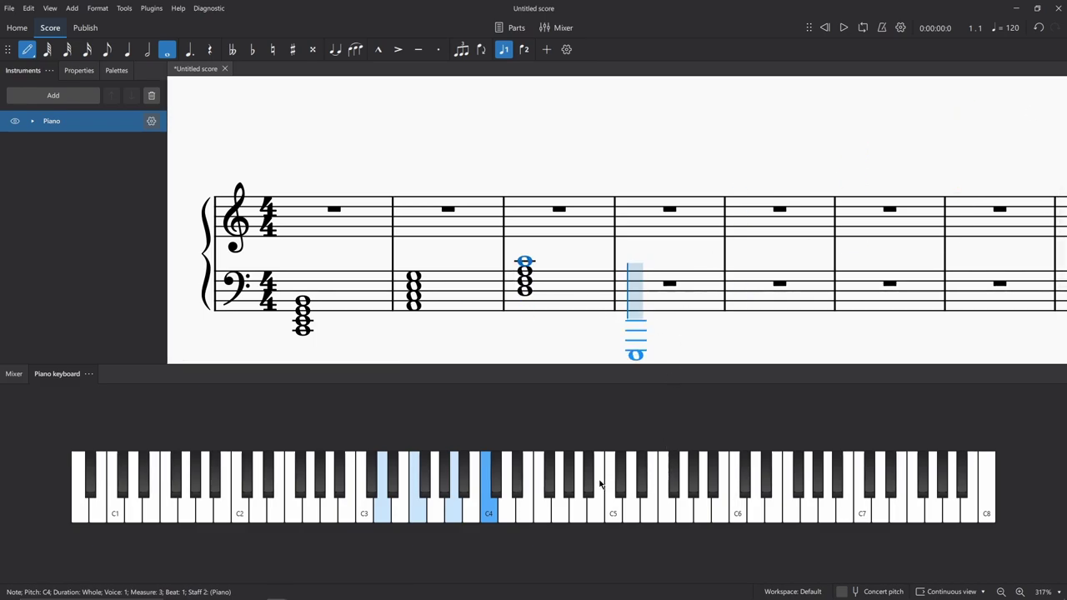
Step: Add the G2–B2–D3–F3 whole-note chord in measure 4 and exit note input
left_click(307, 518)
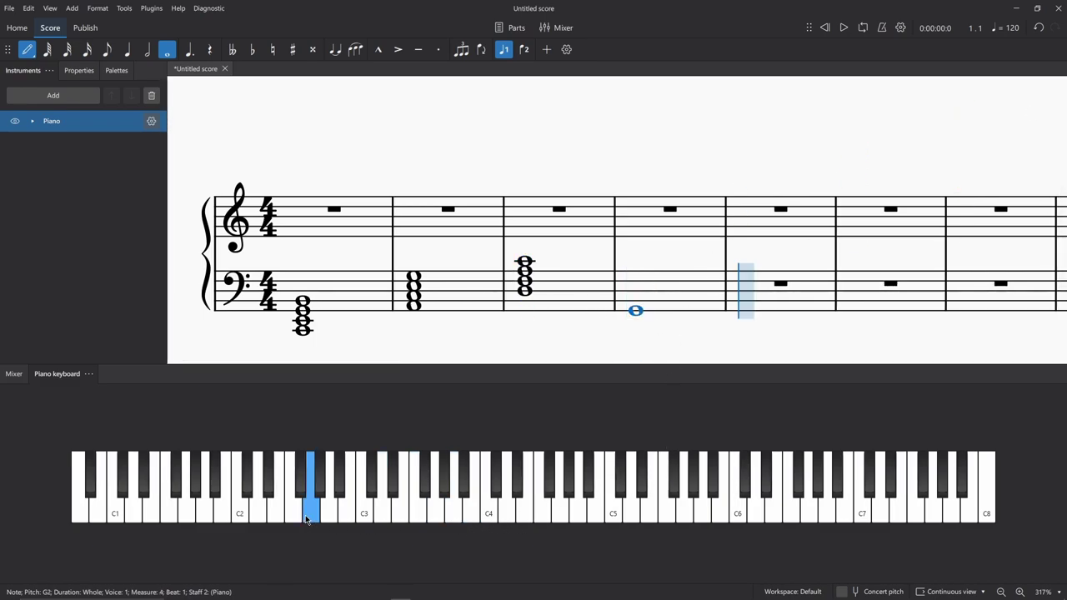
left_click(344, 515, "shift")
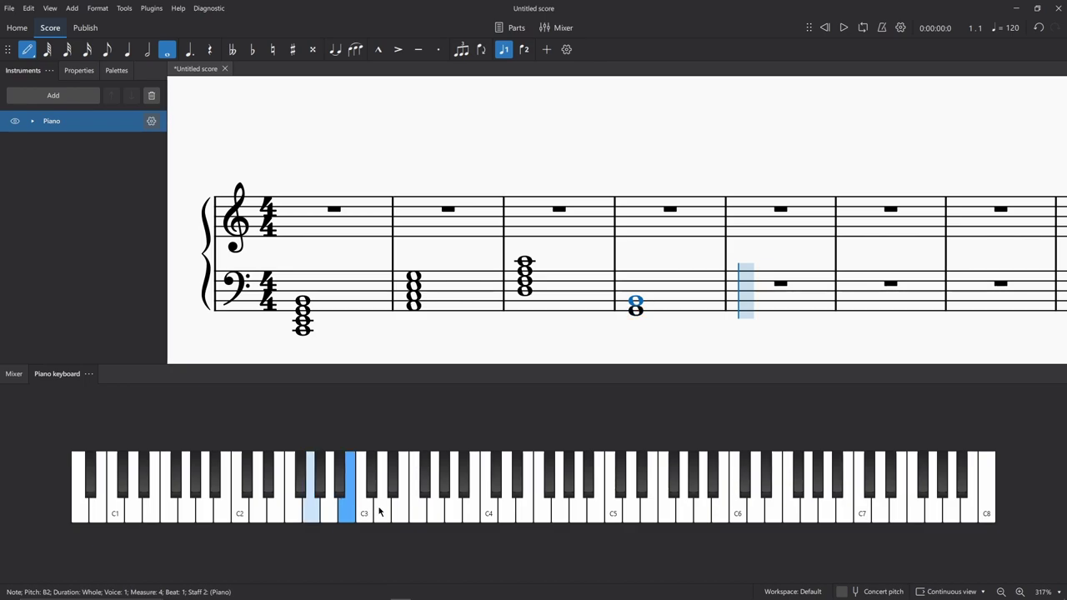
left_click(381, 512, "shift")
left_click(415, 511, "shift")
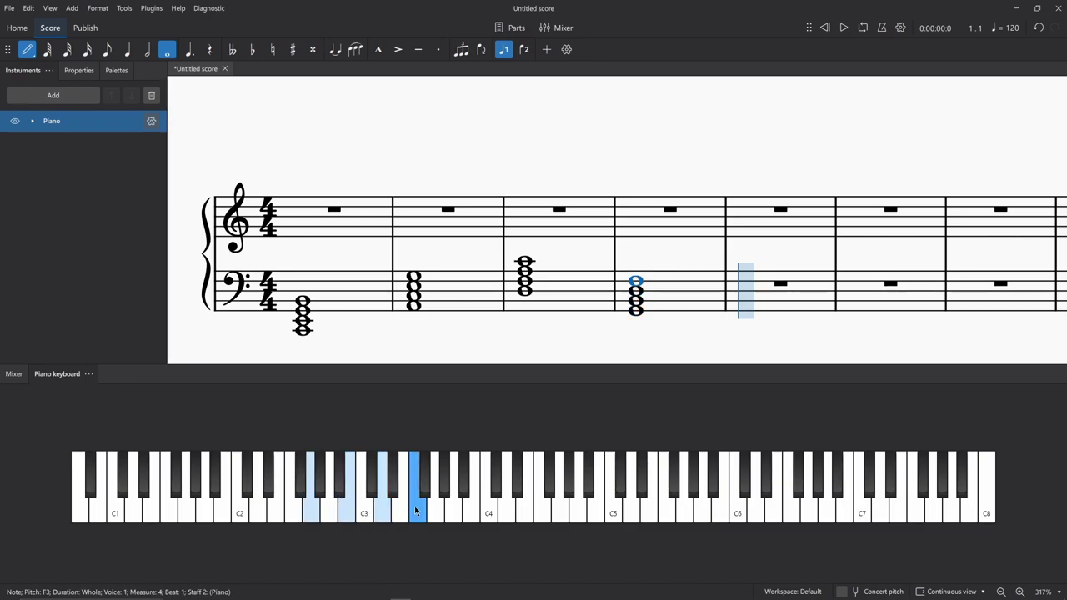
left_click(23, 48)
Step: Play the chords, then raise the measure-1 bass chord an octave with Ctrl+Up
left_click(267, 288)
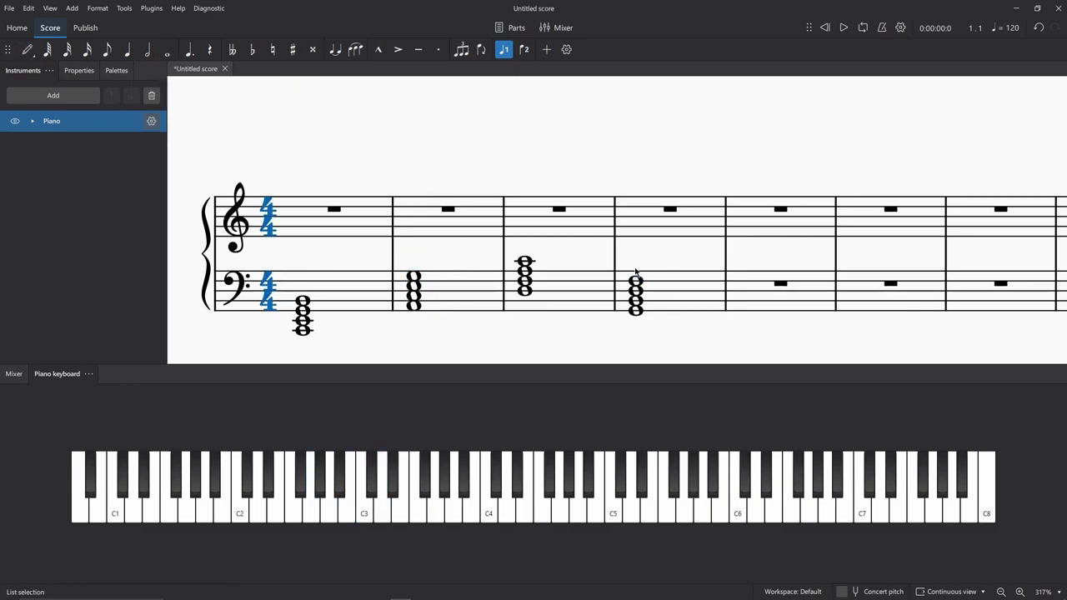
key("space")
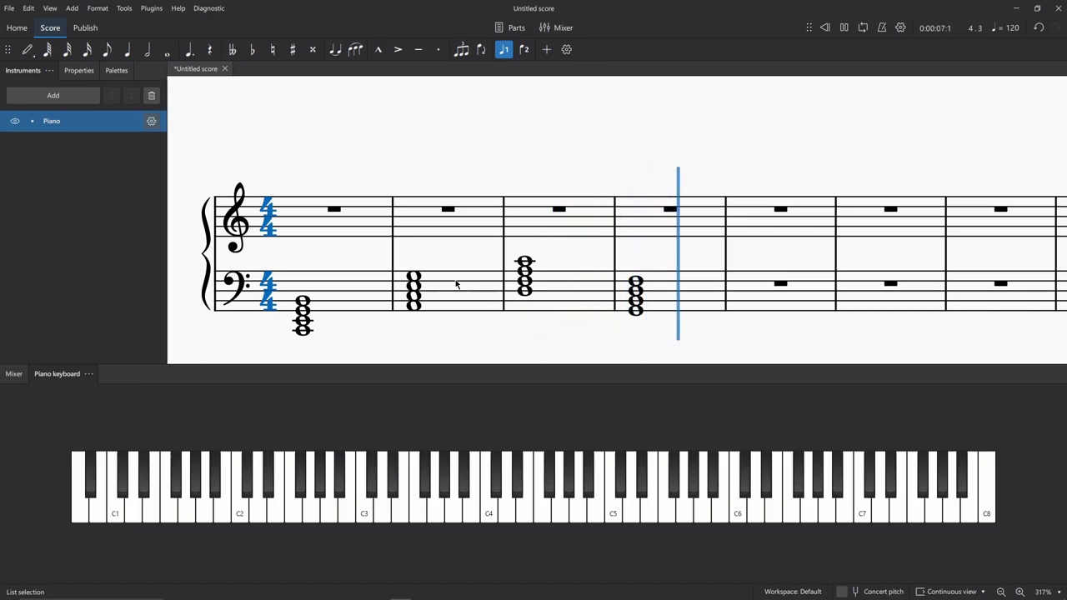
key("space")
left_click(365, 305)
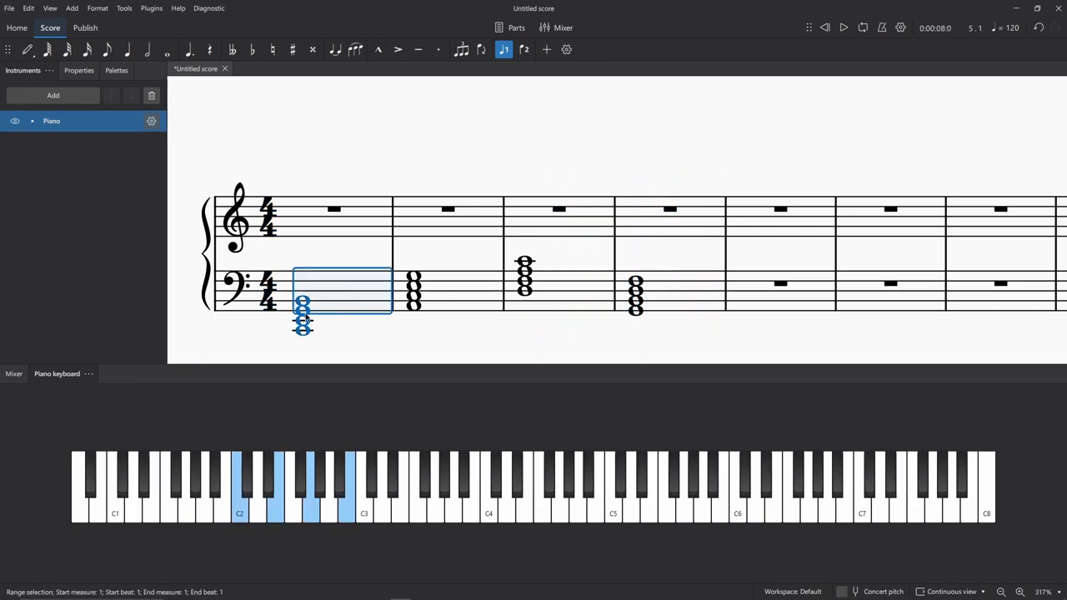
left_click(15, 374)
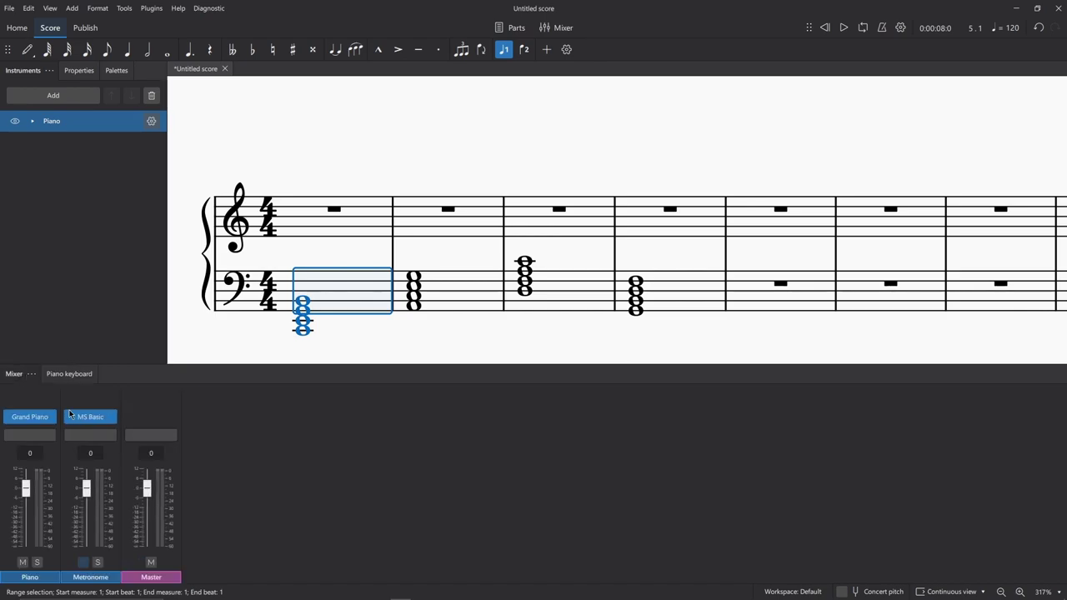
left_click(69, 374)
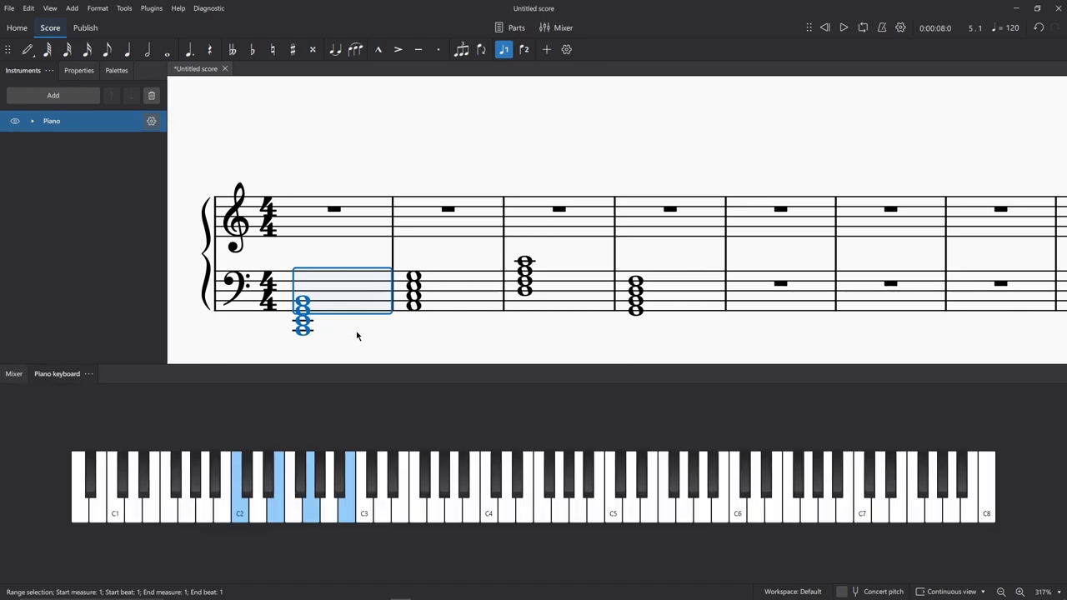
key("ctrl+Up")
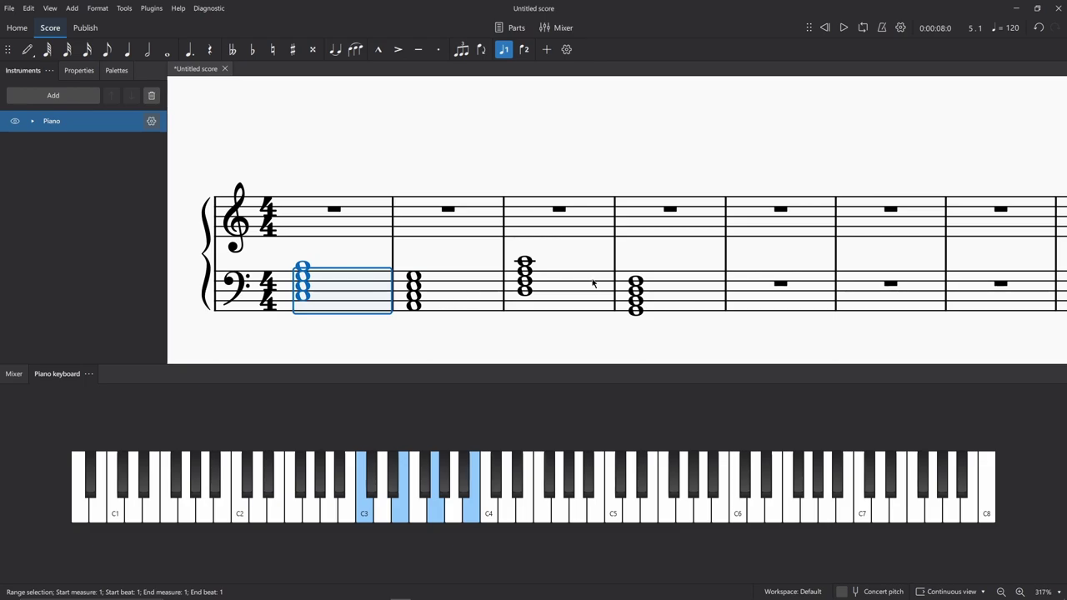
Step: Replay the score from bass measure 1 to hear the raised chord
left_click(685, 297)
left_click(329, 286)
key("space")
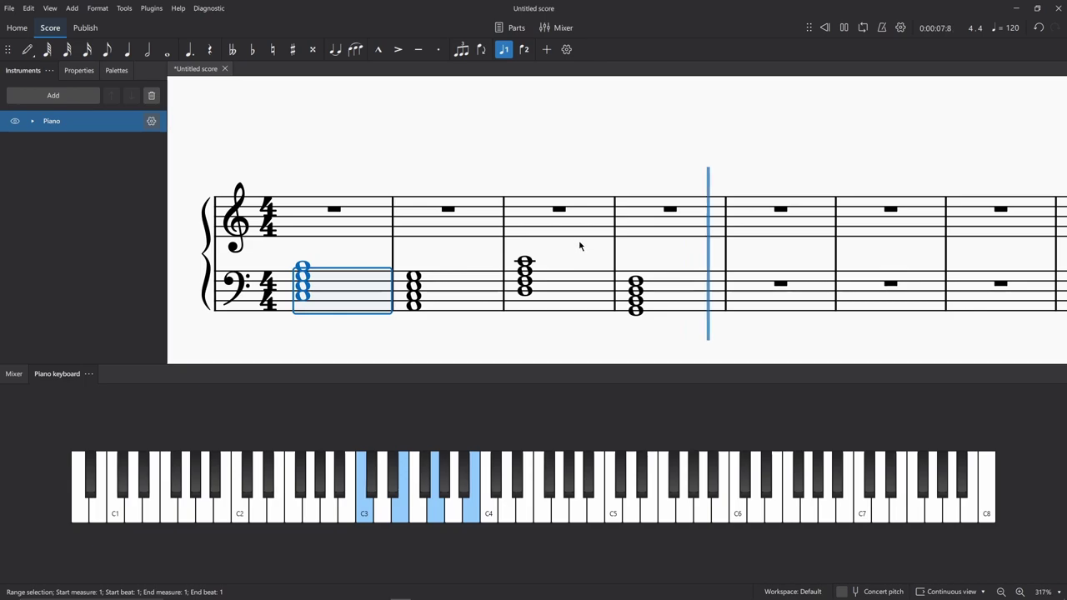
key("space")
left_click(322, 214)
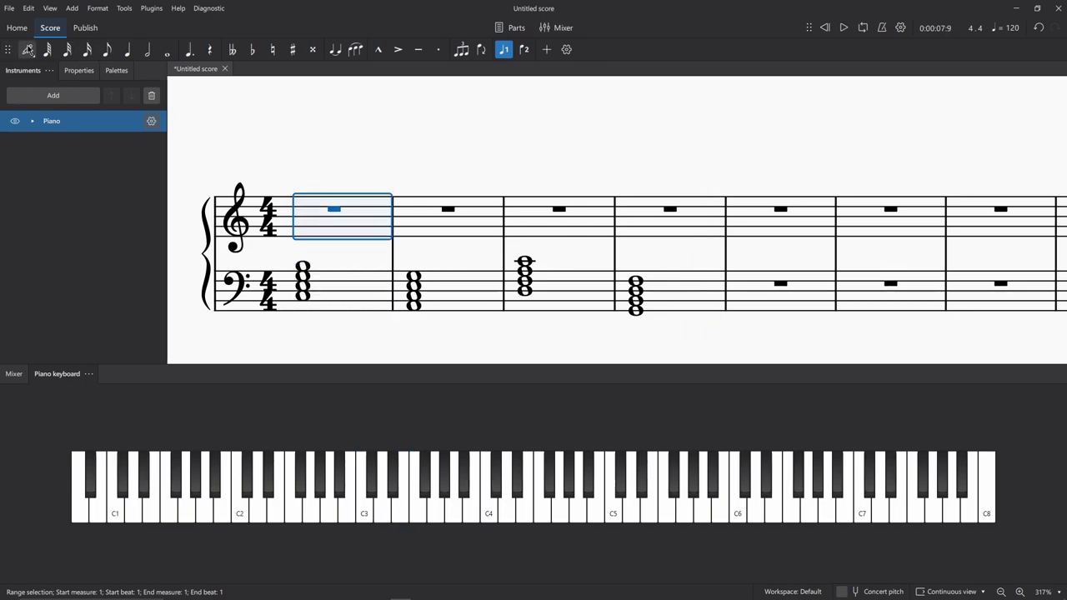
Step: Enter treble measure 1 as quarter notes C4 E4 G4 E4, undoing a too-low attempt
left_click(27, 49)
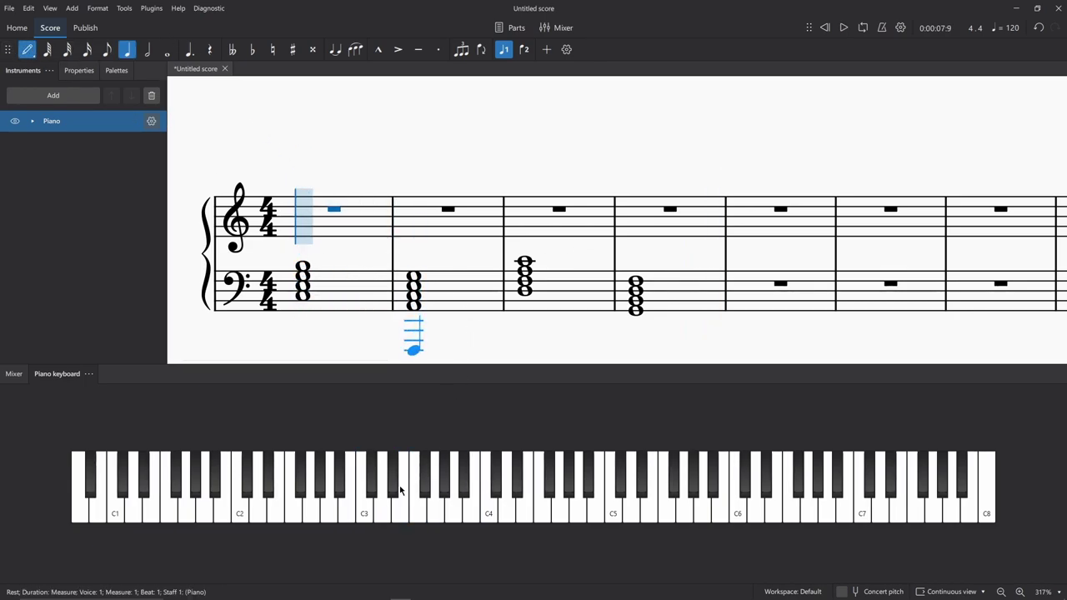
left_click(364, 513)
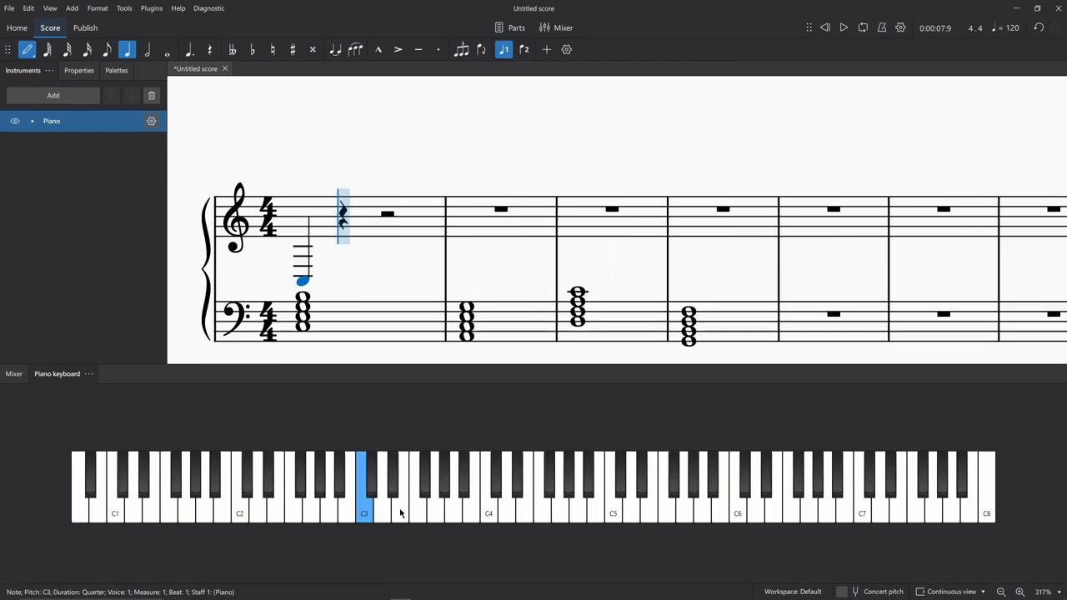
left_click(400, 513)
left_click(440, 510)
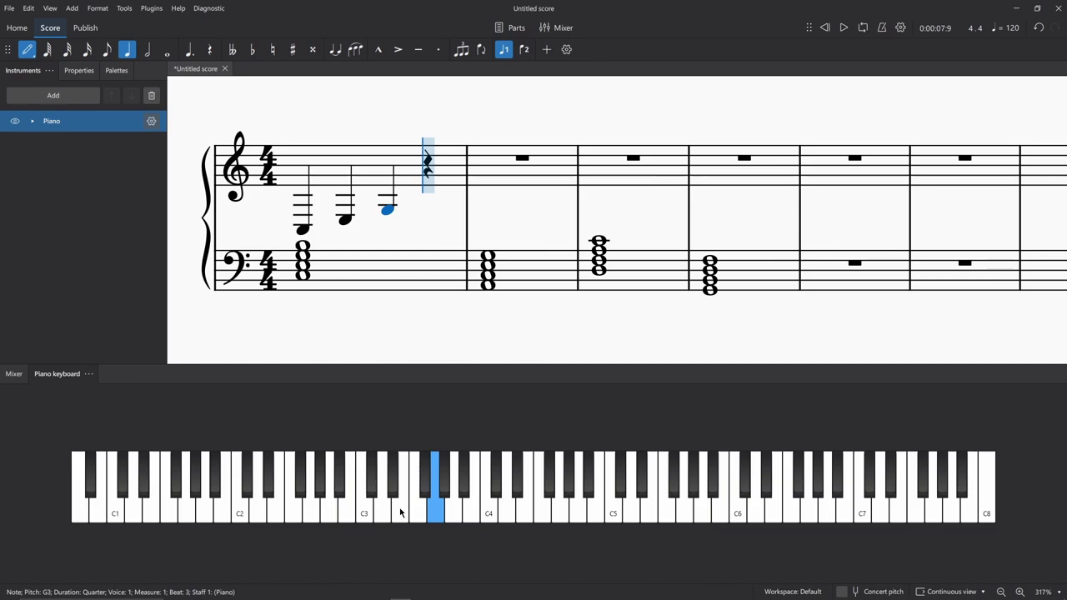
left_click(400, 513)
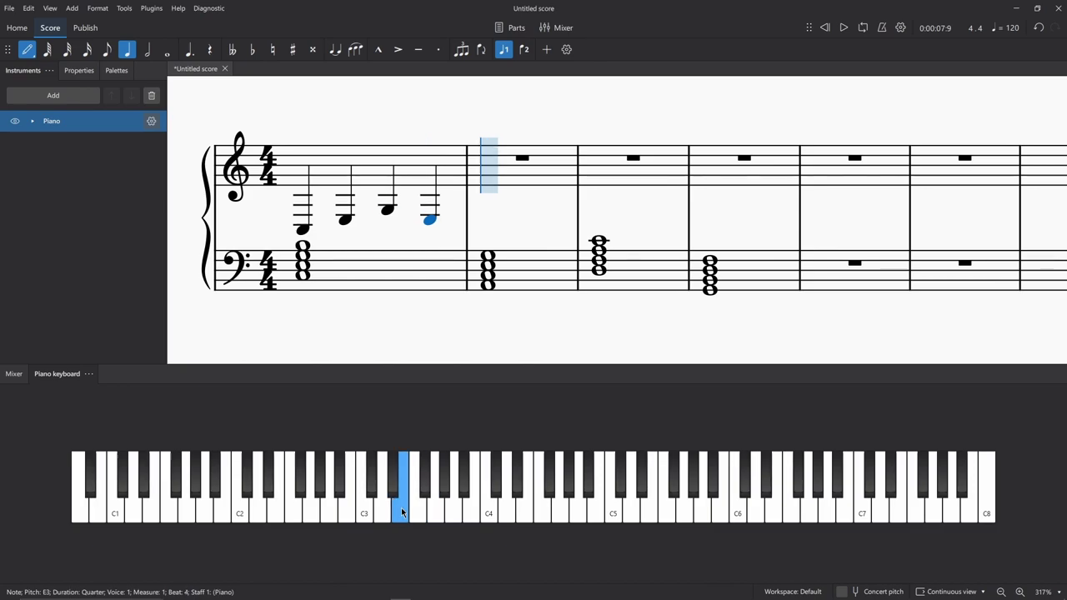
key("ctrl+z")
key("ctrl+z")
key("ctrl+z")
key("ctrl+z")
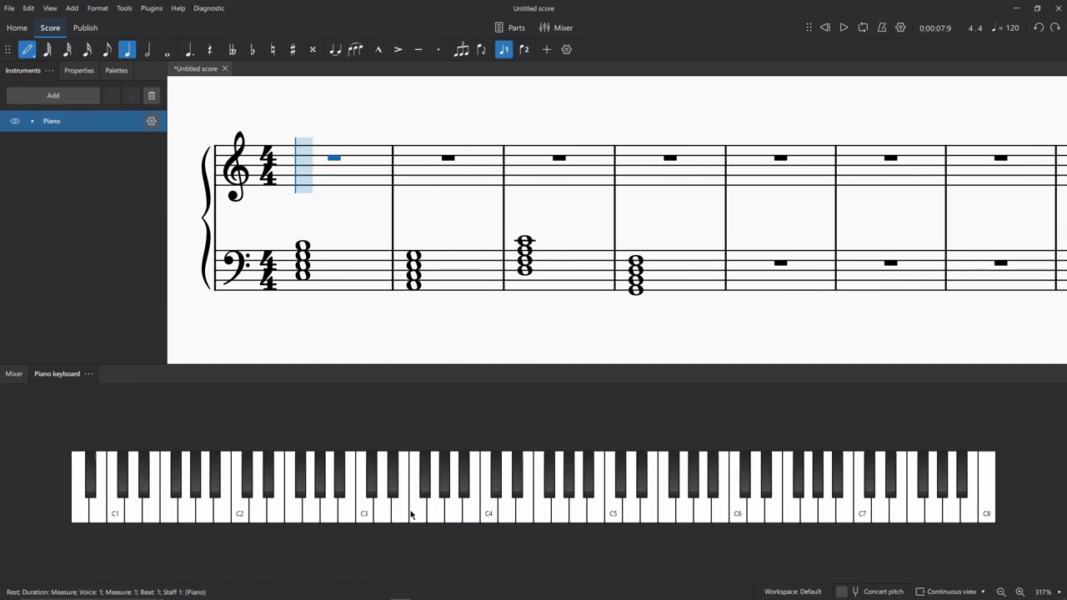
left_click(492, 515)
left_click(525, 513)
left_click(565, 510)
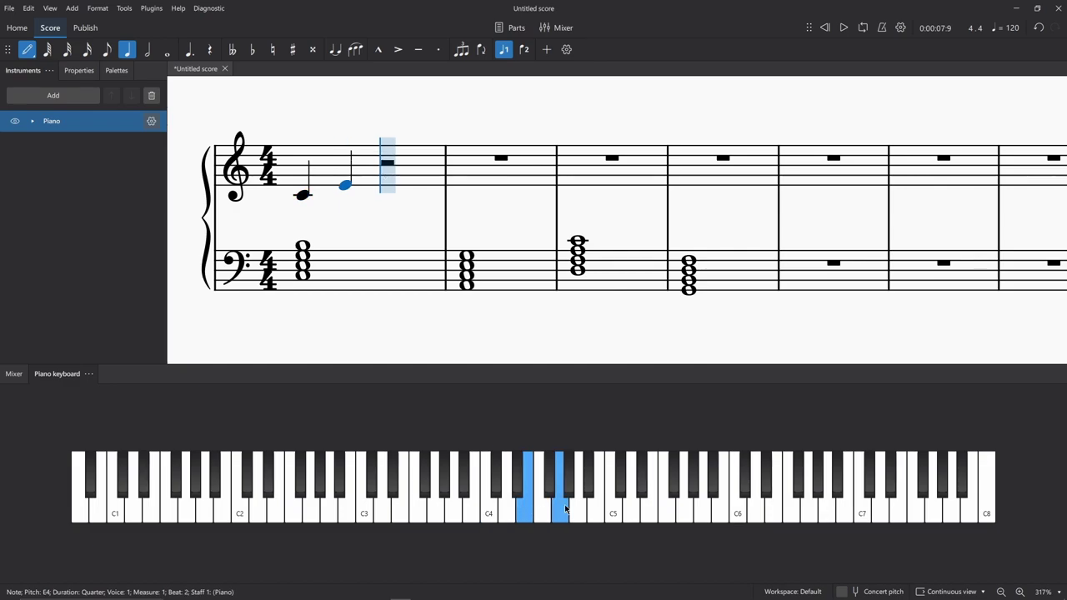
left_click(527, 513)
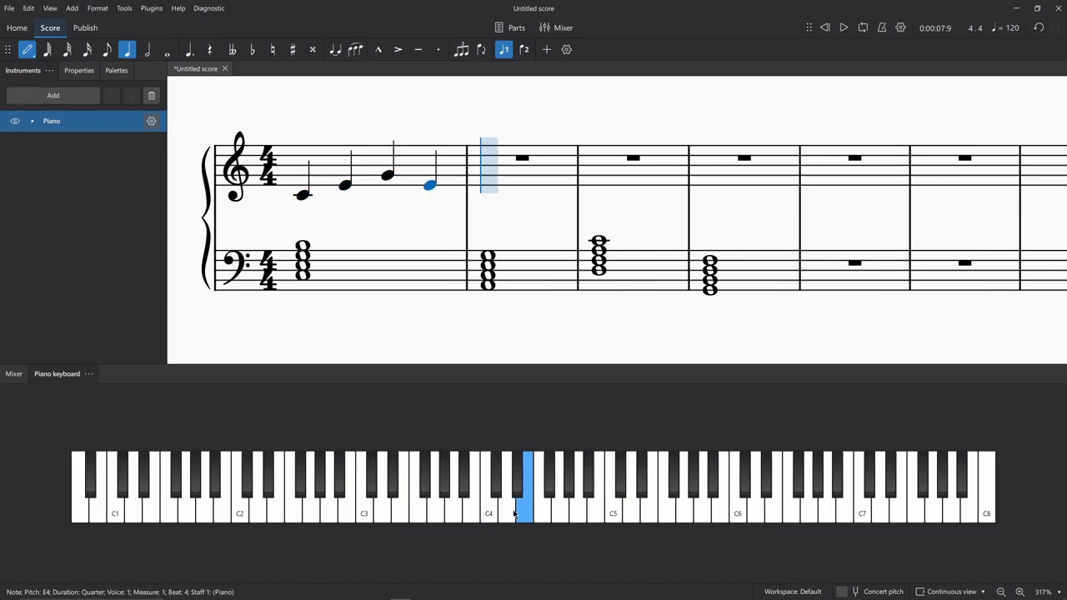
Step: Enter measure 2 as A3 C4 E4 C4, undoing the wrong notes first
left_click(439, 513)
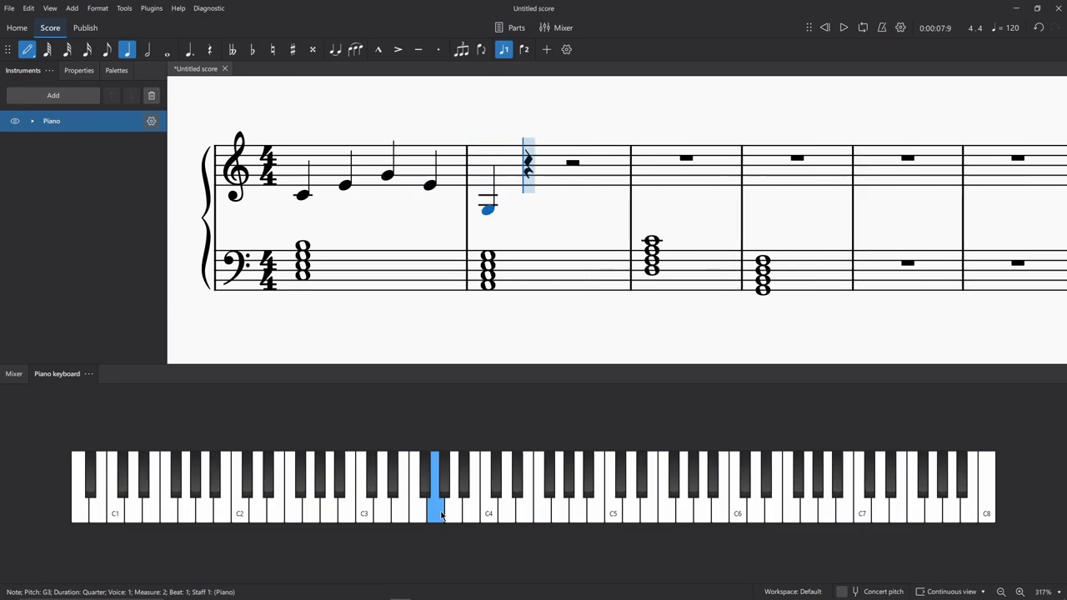
left_click(488, 511)
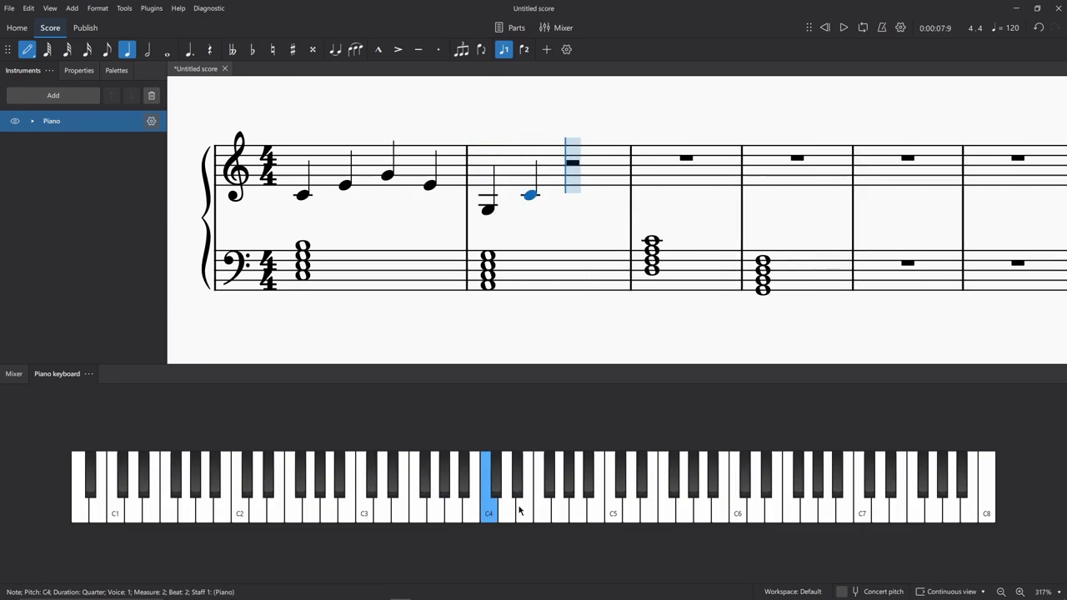
left_click(522, 510)
key("ctrl+z")
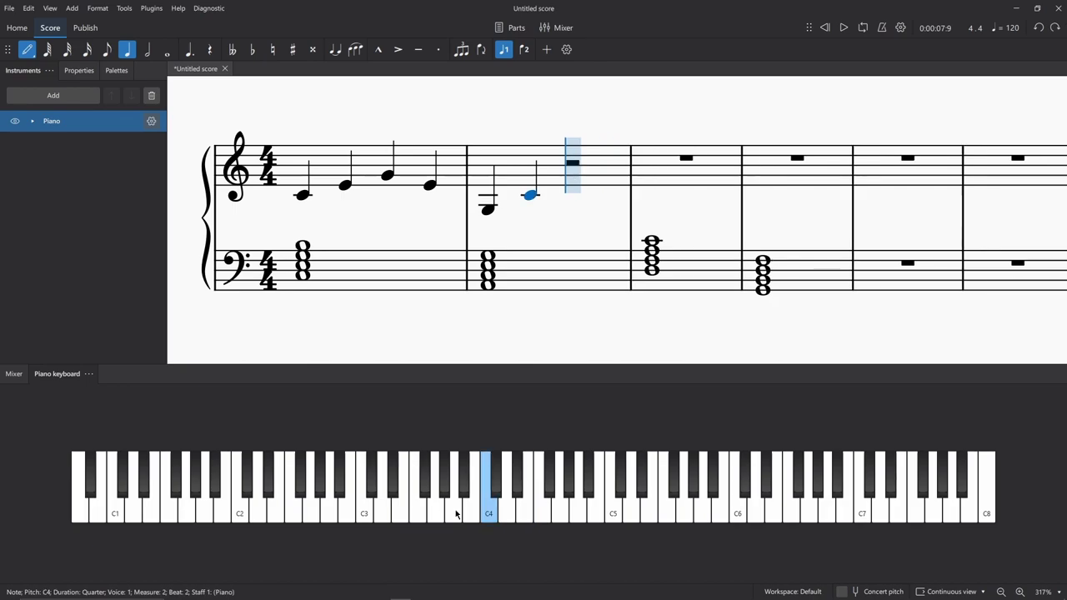
key("ctrl+z")
key("ctrl+z")
left_click(457, 513)
left_click(489, 513)
left_click(517, 513)
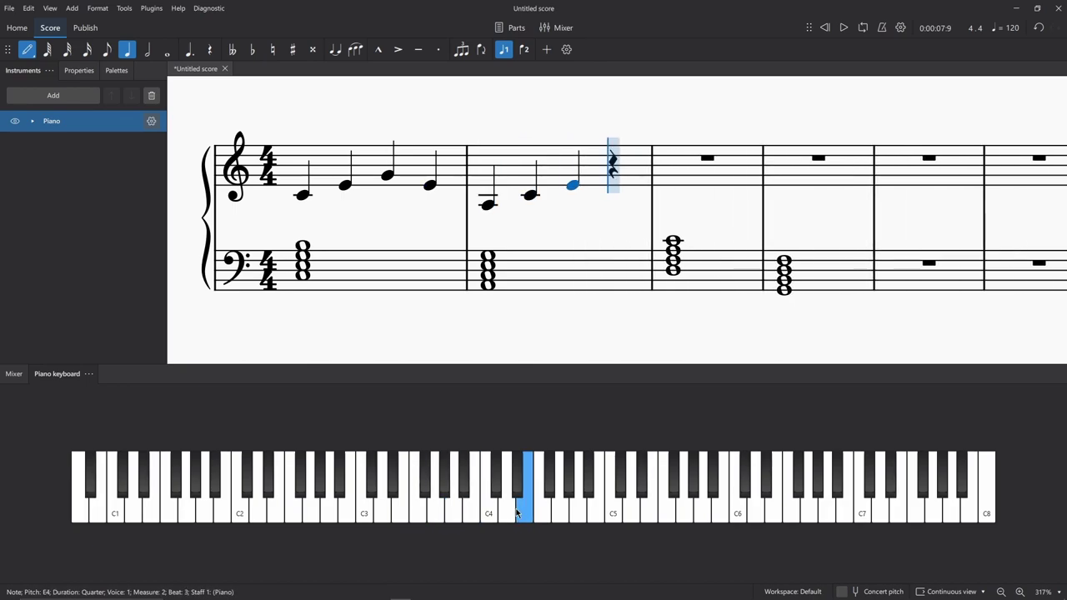
left_click(489, 513)
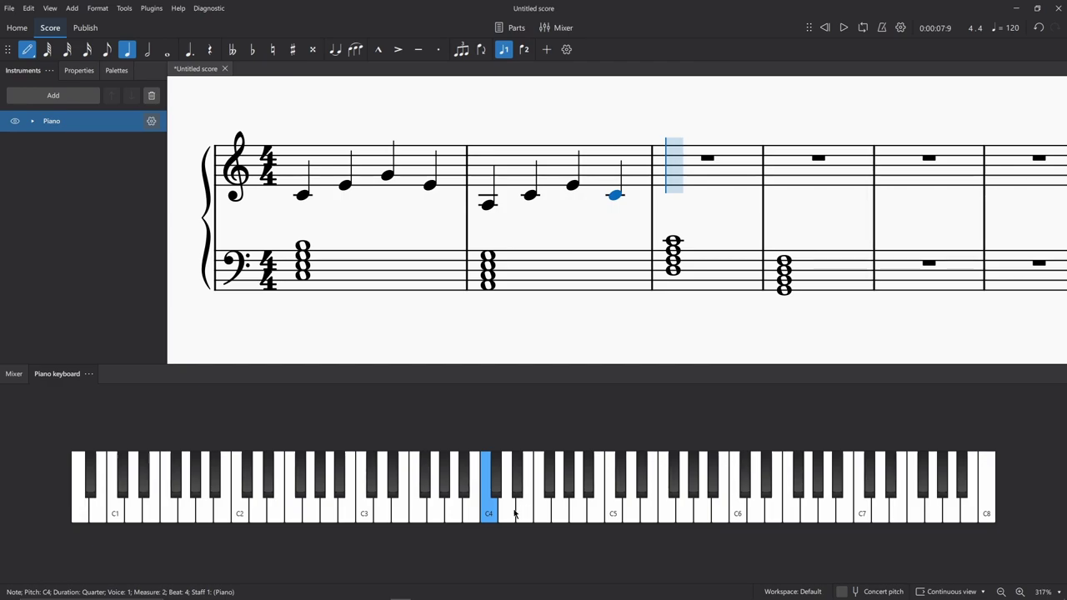
Step: Enter measure 3 as D4 F4 A4 F4 and measure 4 as G3 B3 D4 B3
left_click(507, 514)
left_click(549, 512)
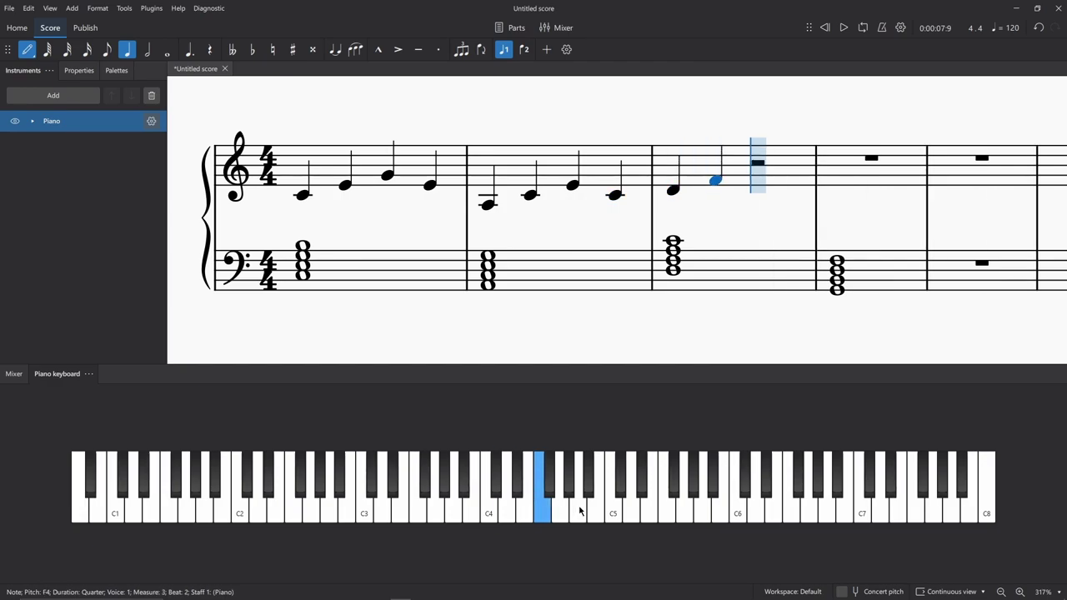
left_click(576, 511)
left_click(542, 512)
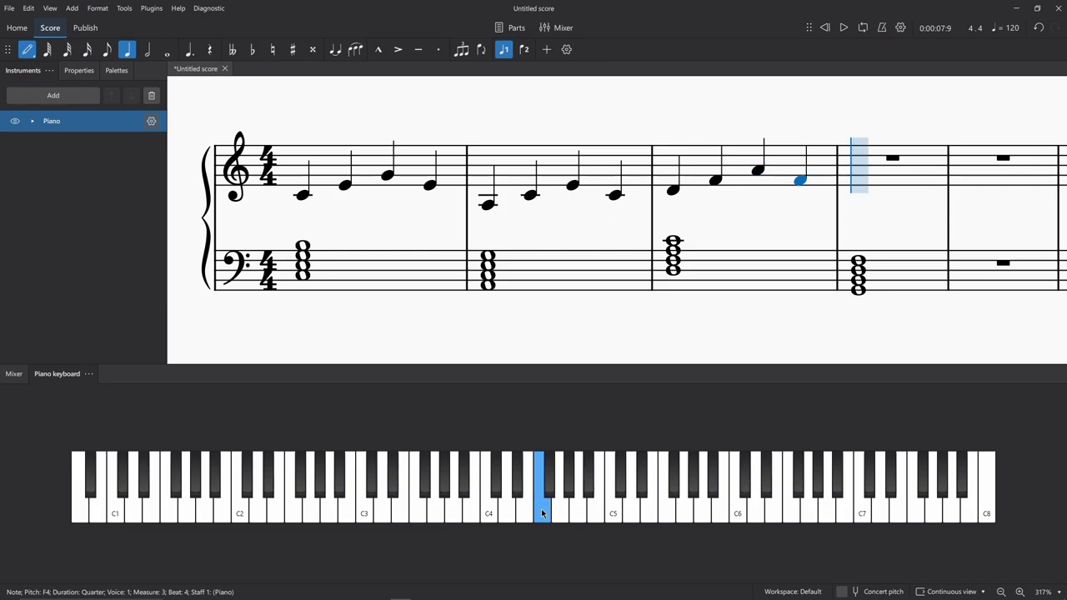
left_click(441, 515)
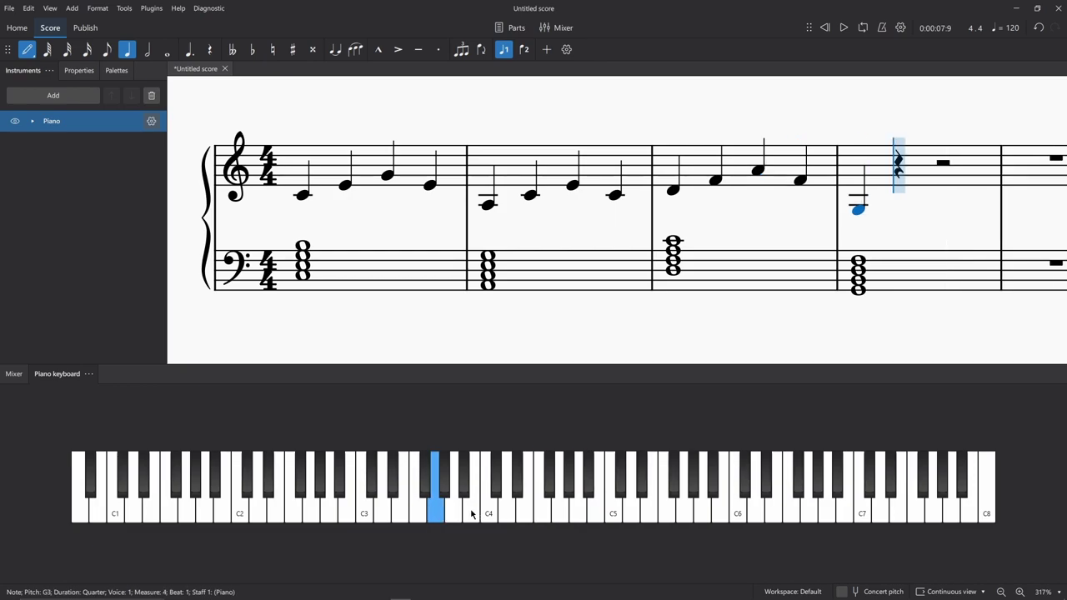
left_click(472, 510)
left_click(506, 510)
left_click(471, 509)
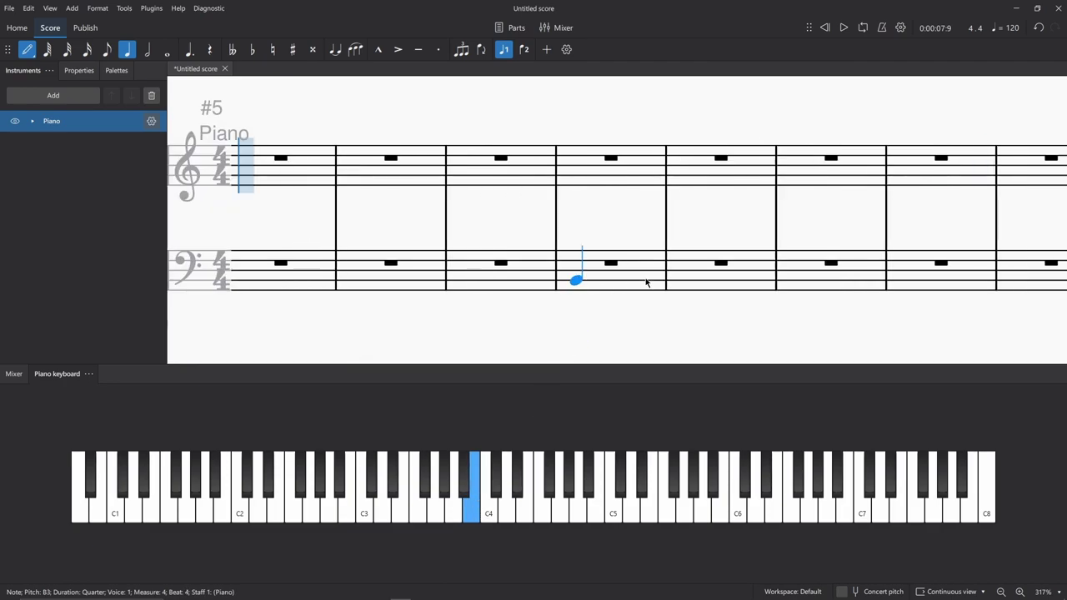
scroll(645, 281, "left", 6)
scroll(645, 281, "left", 5)
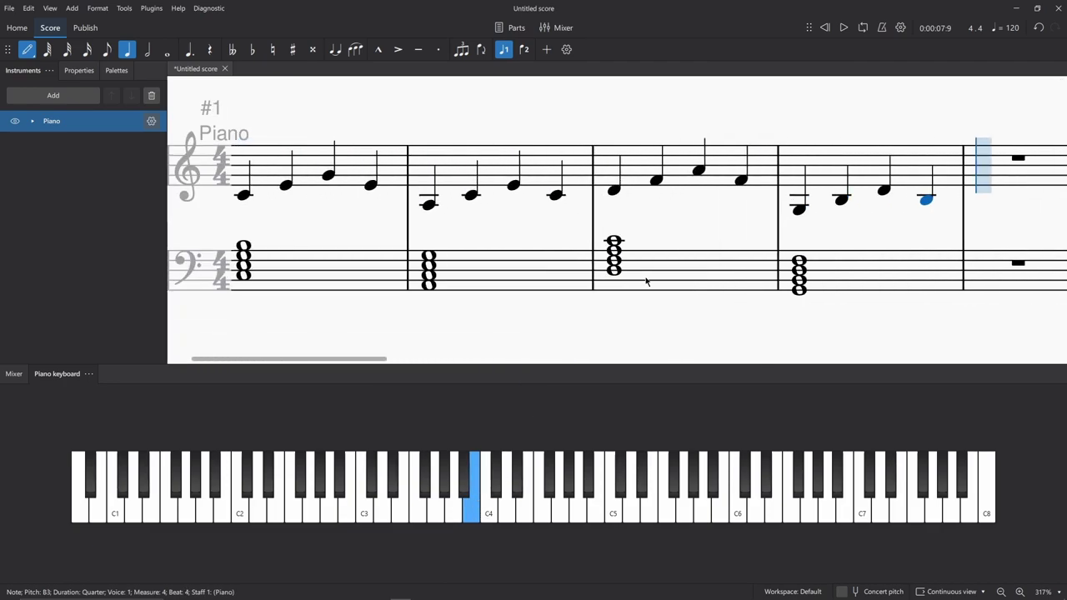
left_click(27, 50)
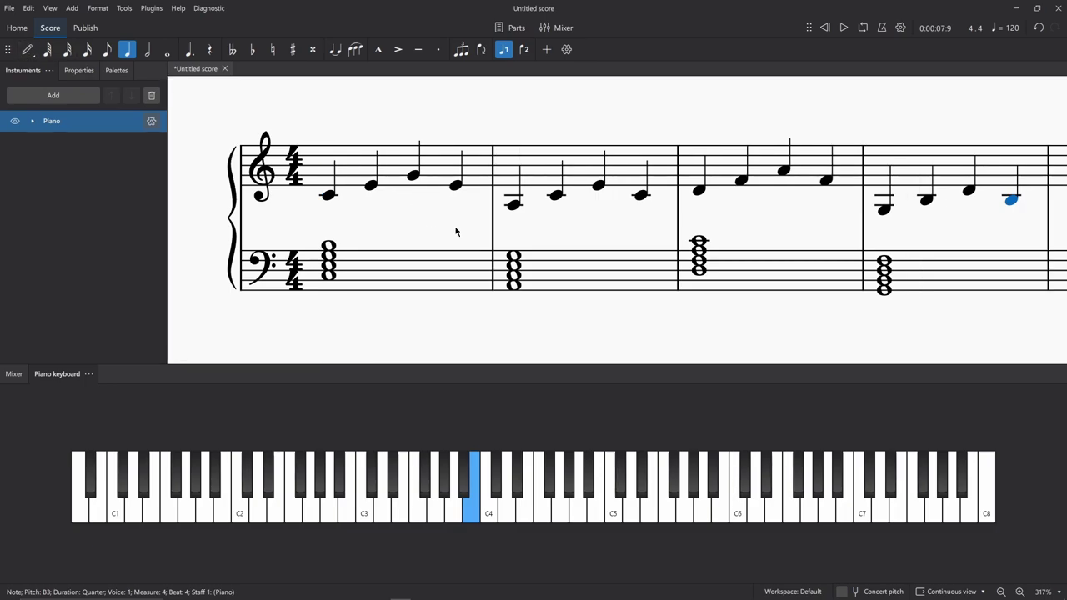
left_click(700, 190)
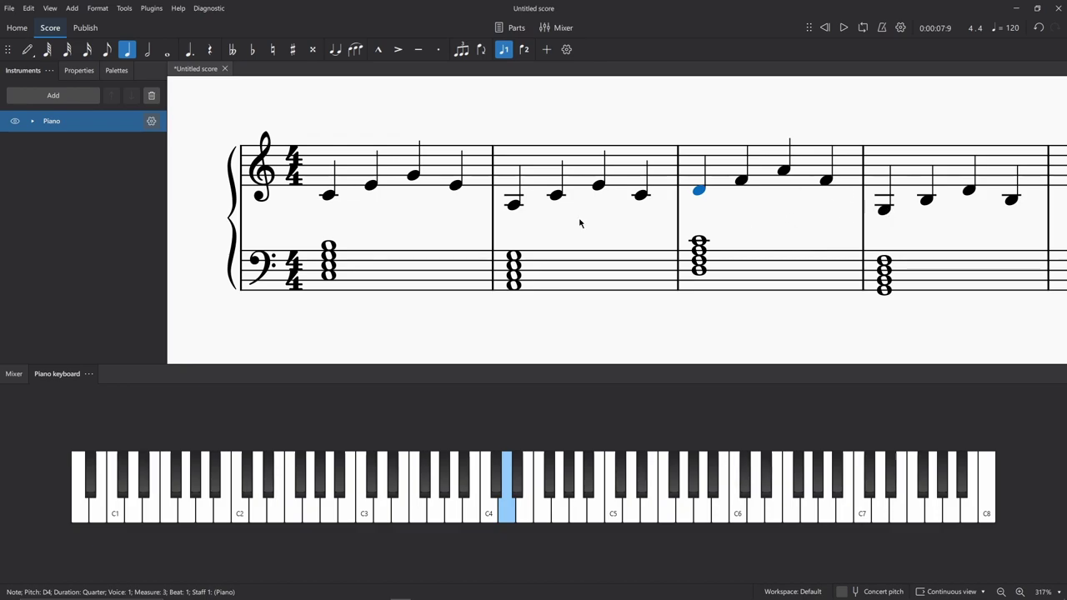
left_click(329, 195)
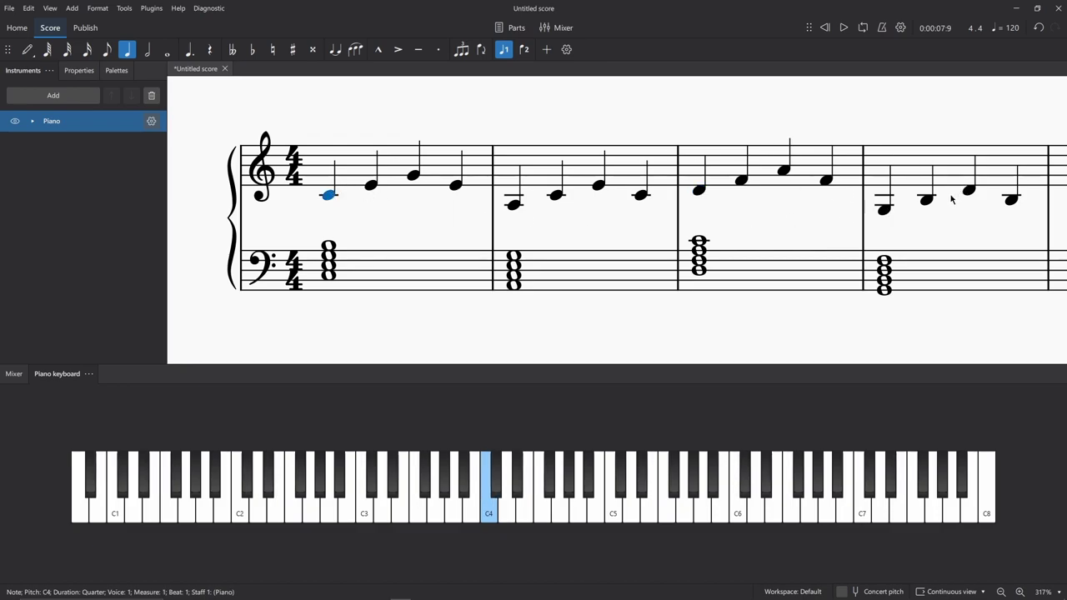
key("space")
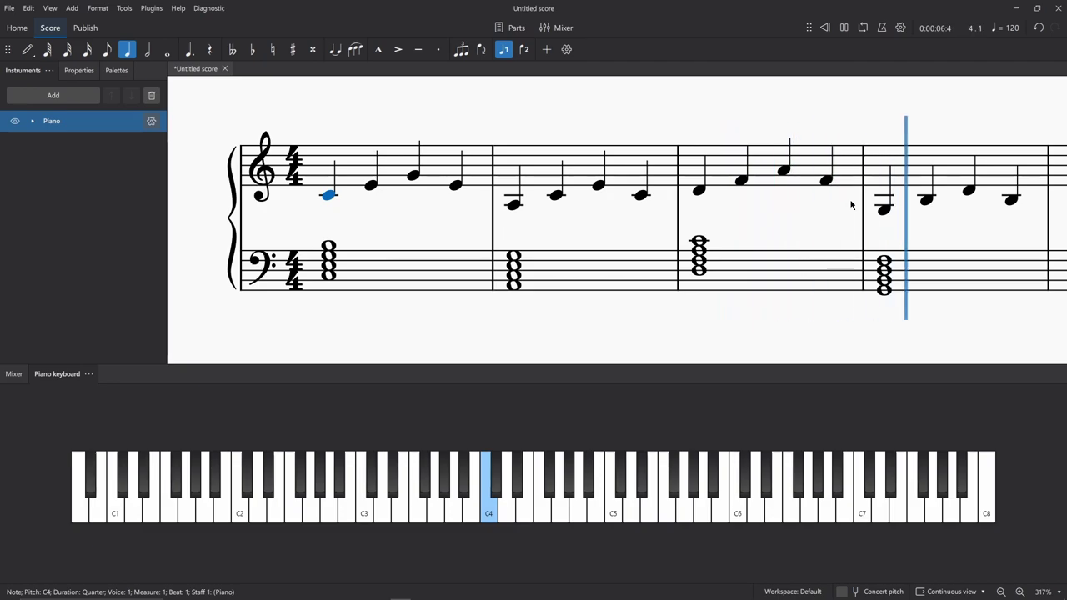
key("space")
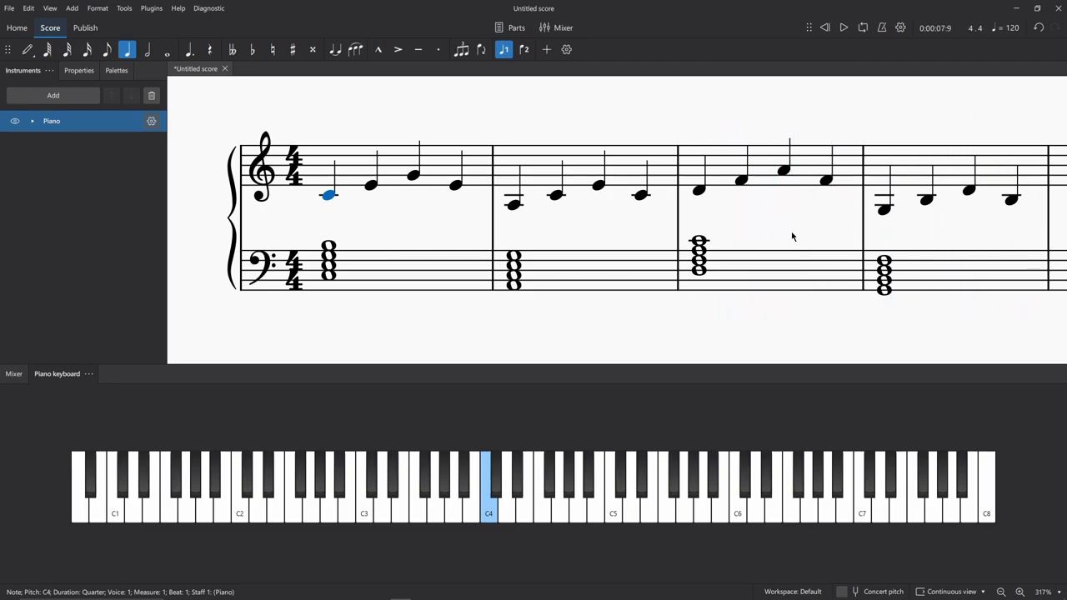
scroll(793, 237, "down", 3)
scroll(550, 185, "up", 1)
Step: Change measure 2's last melody note to G4
left_click(546, 185)
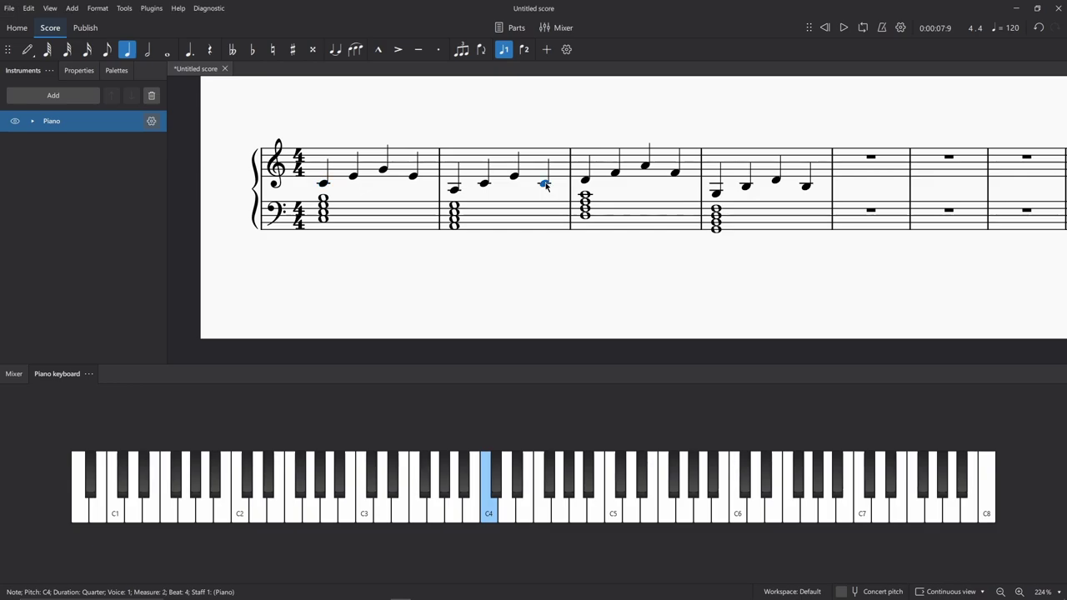
key("Down")
key("Down")
key("Down")
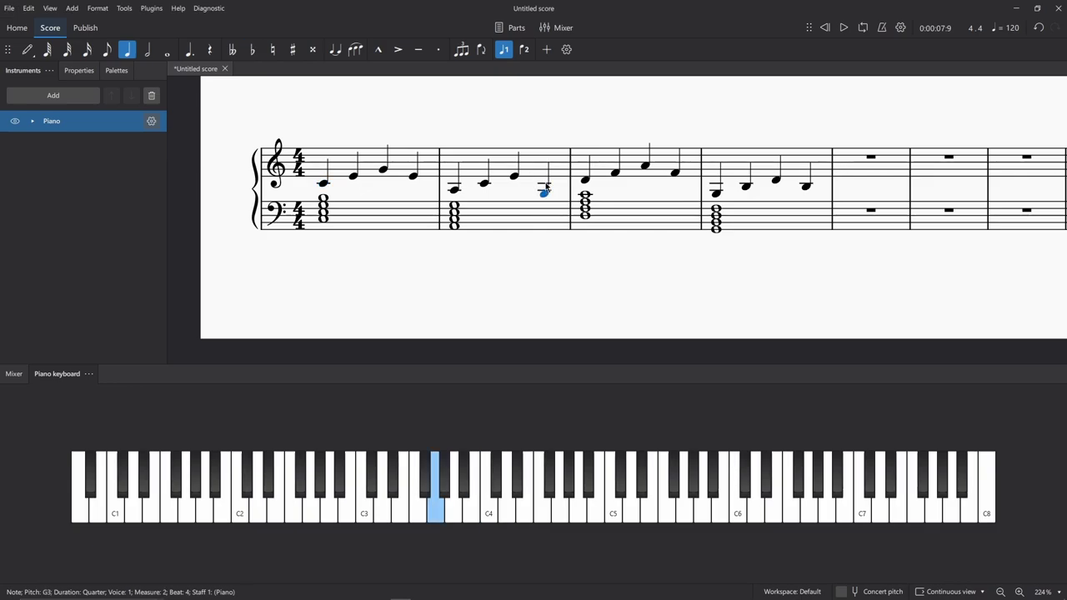
key("Up")
key("Up")
key("Up")
key("Up")
key("Up")
key("Up")
key("Up")
key("Up")
key("Up")
key("Up")
key("Up")
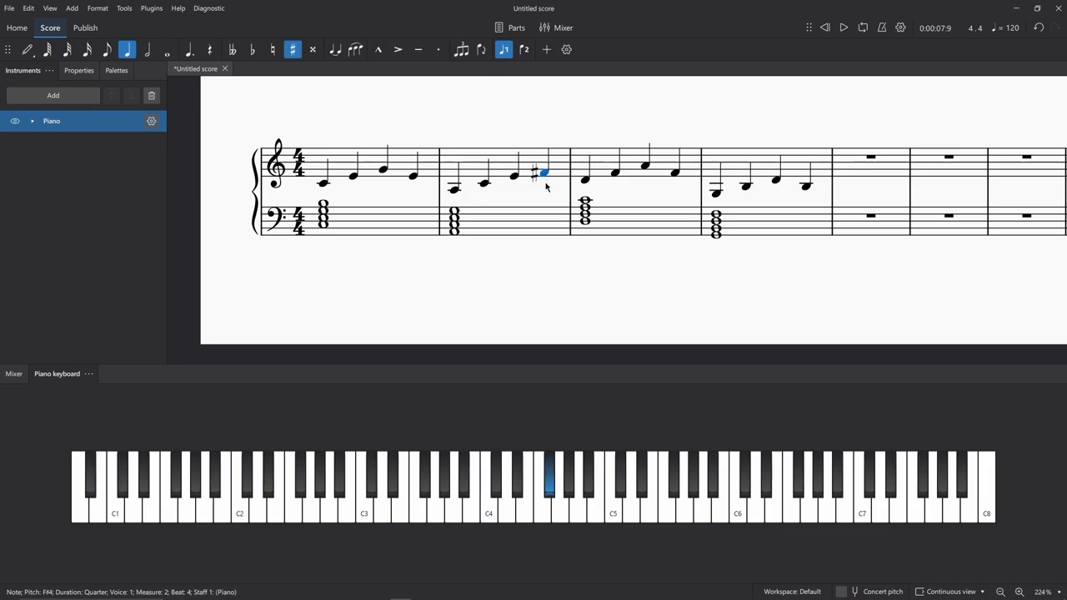
key("Up")
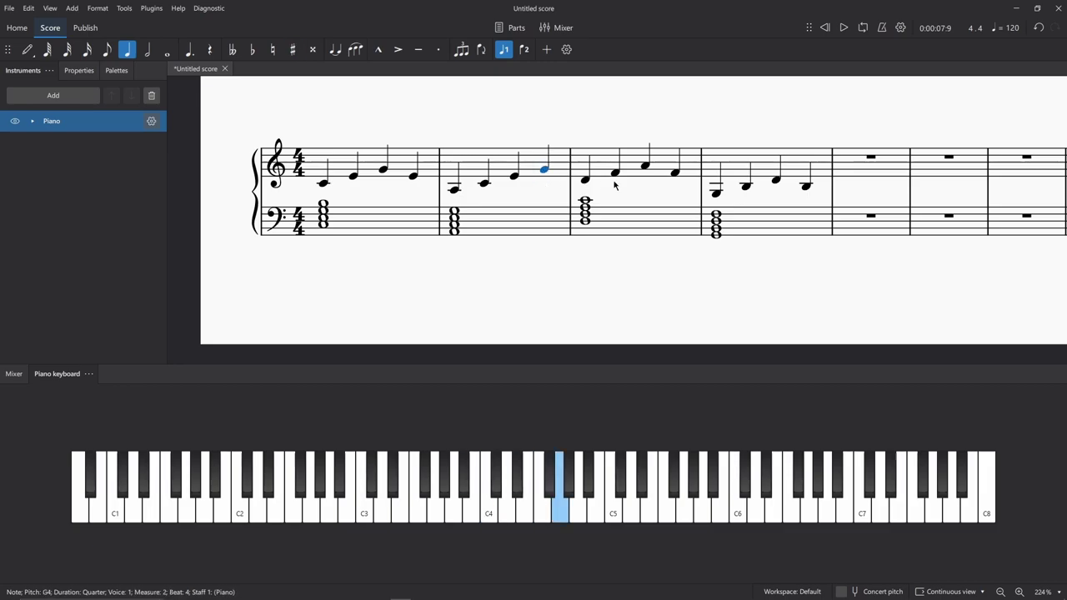
Step: Raise measure 4's closing note from B3 to F4 and replay the score from the start
left_click(807, 187)
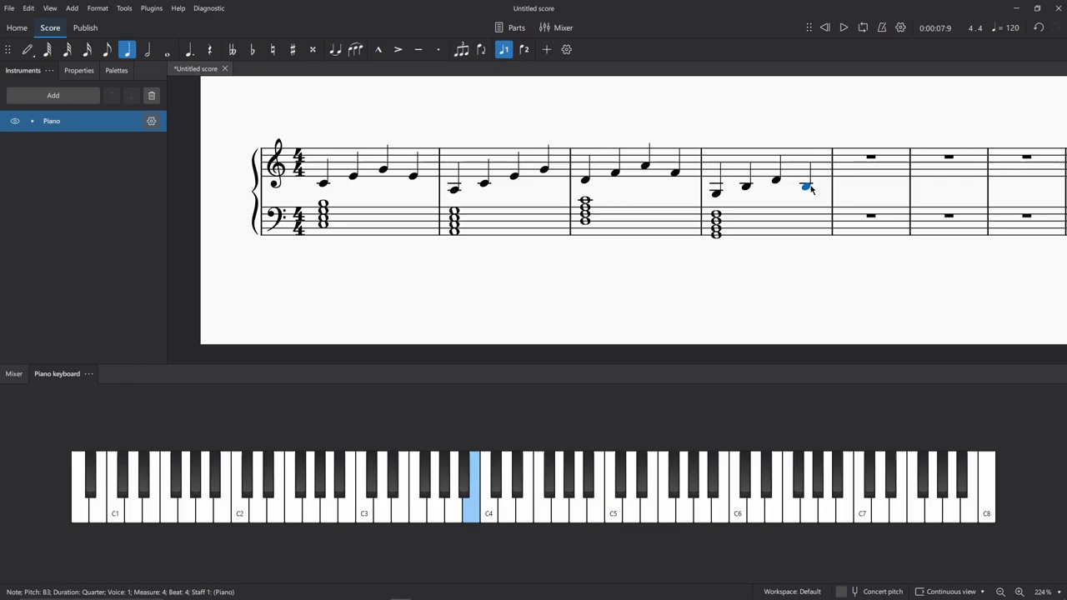
key("Up")
key("Up")
key("Up")
key("Up")
key("Up")
key("Up")
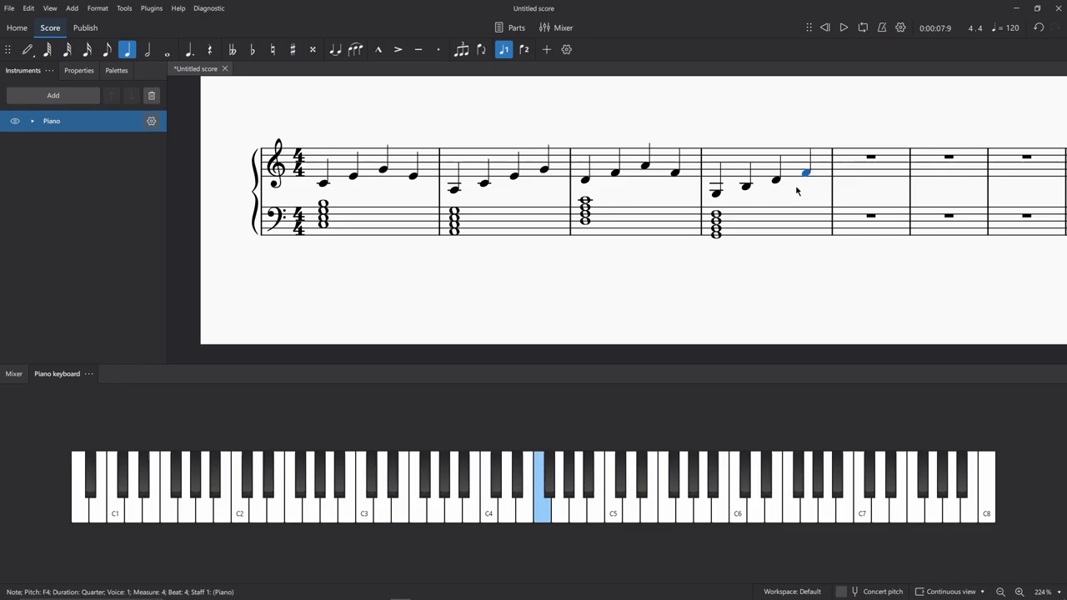
left_click(325, 187)
key("space")
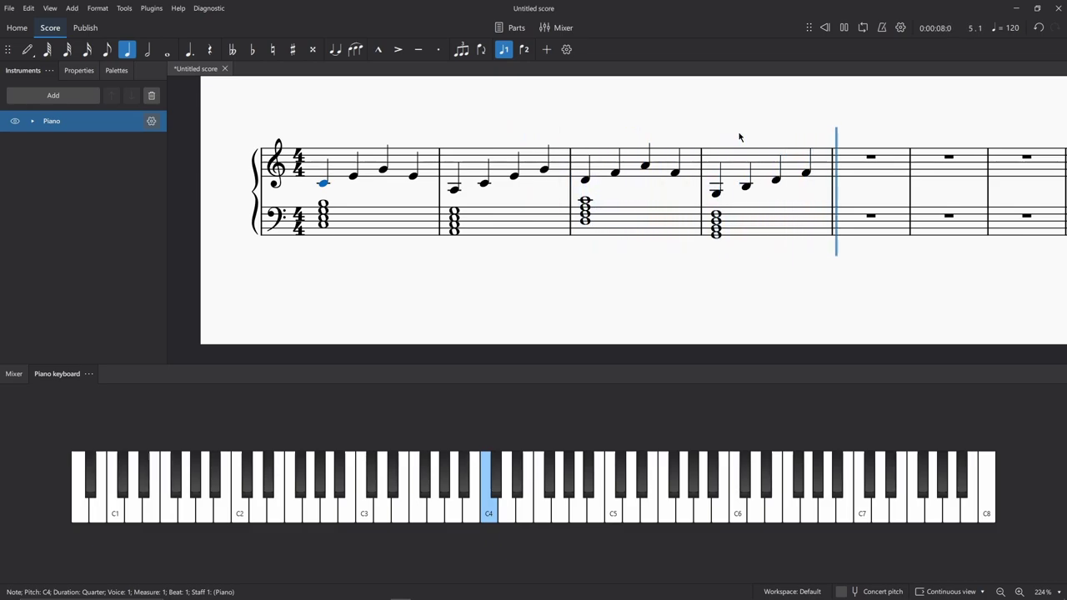
key("space")
Step: Clear the old treble melody and enter E4 D4 E4 G4 in measure 1
left_click(716, 194, "shift")
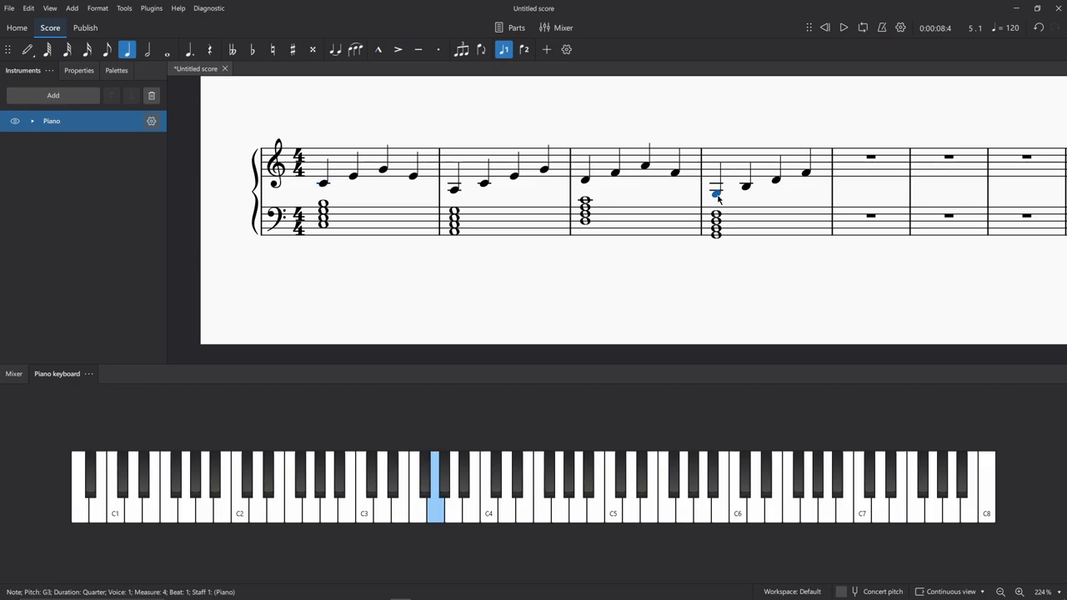
key("Delete")
key("n")
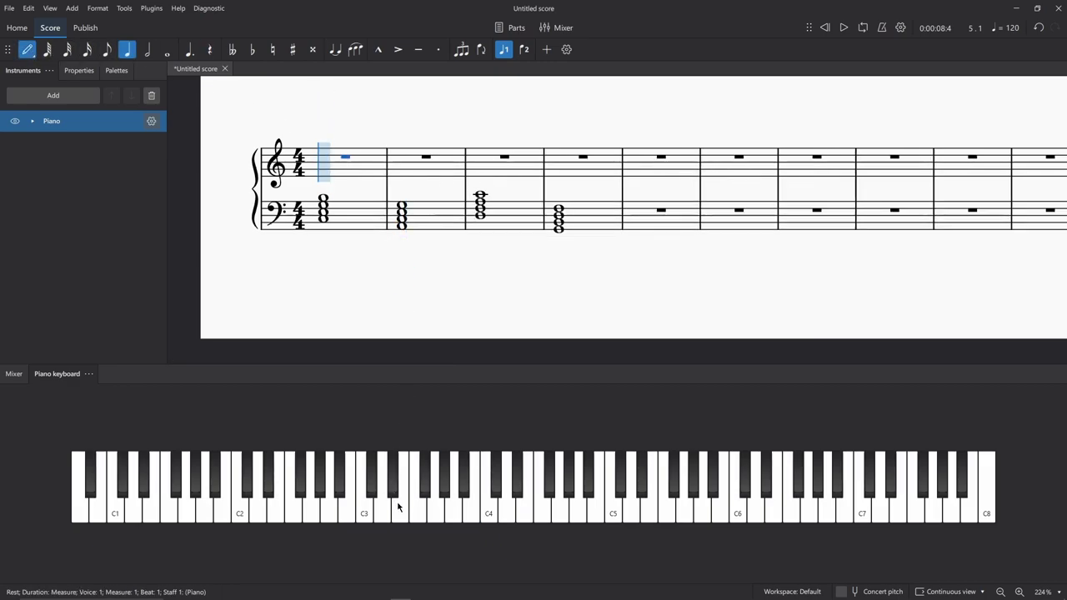
left_click(524, 504)
left_click(506, 513)
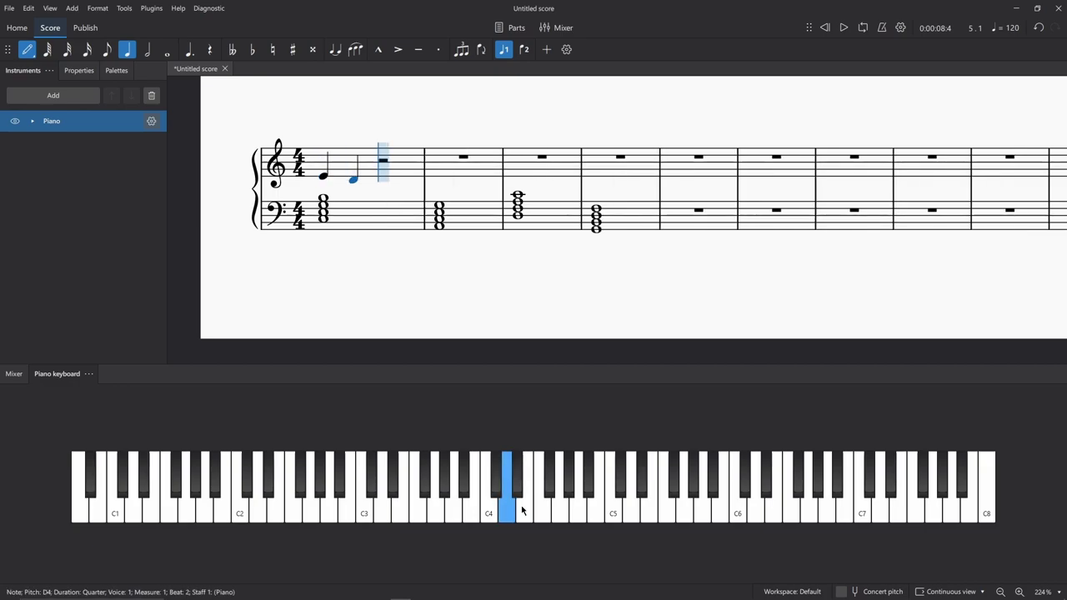
left_click(524, 508)
left_click(557, 512)
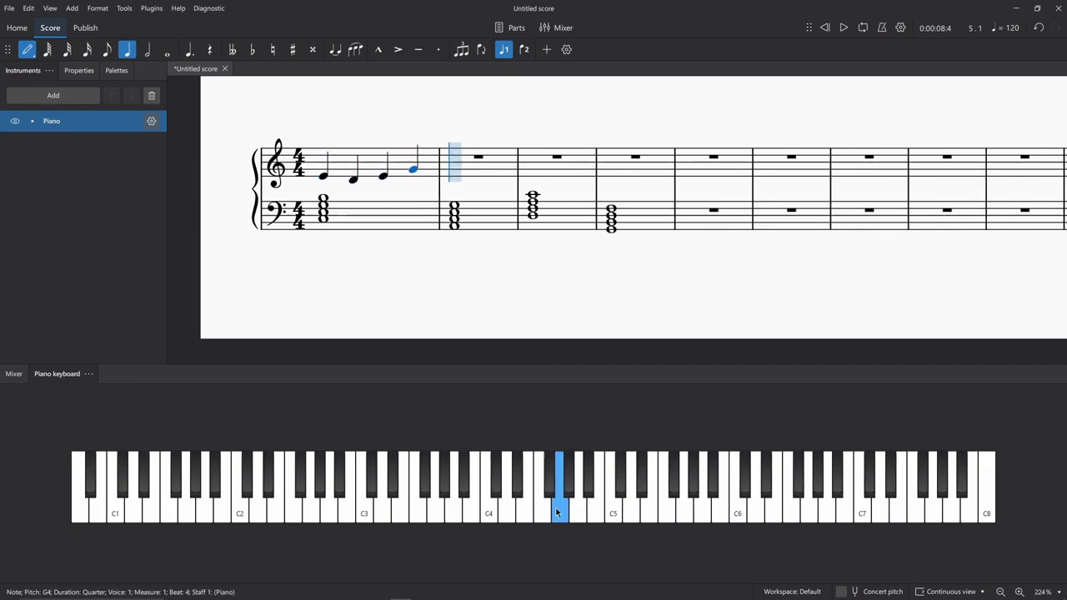
Step: Enter measure 2 as C5 B4 A4 G4 and measure 3 as E4 F4 E4 D4
left_click(609, 506)
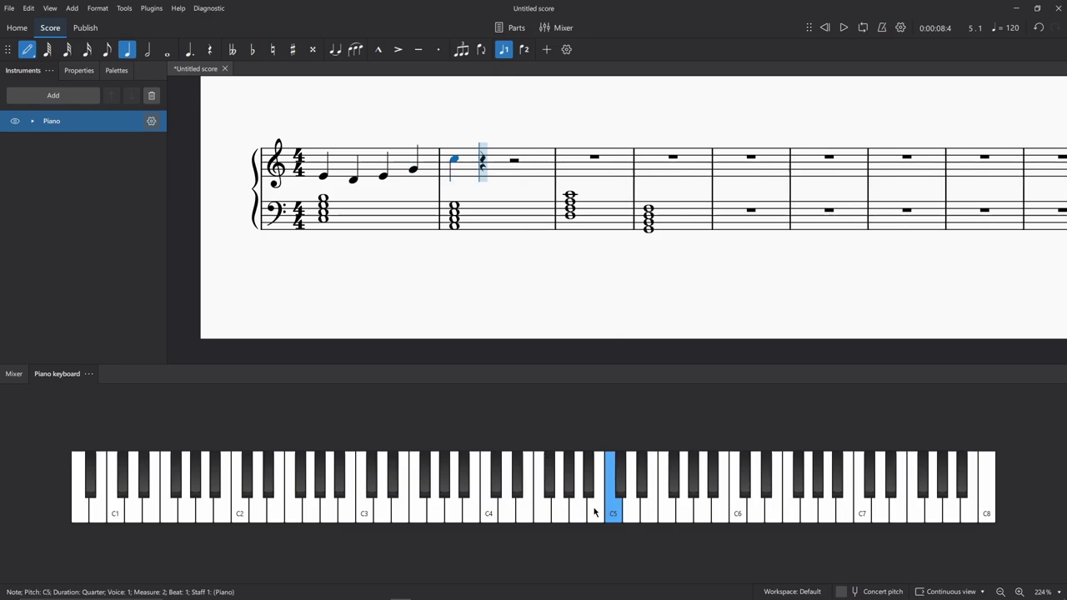
left_click(596, 507)
left_click(580, 509)
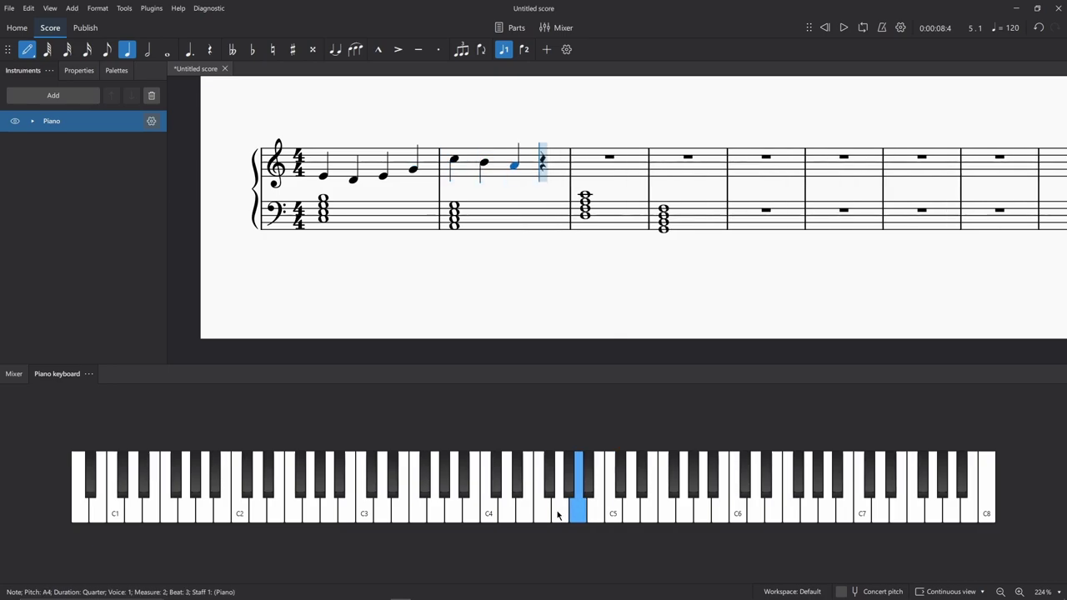
left_click(559, 512)
left_click(519, 514)
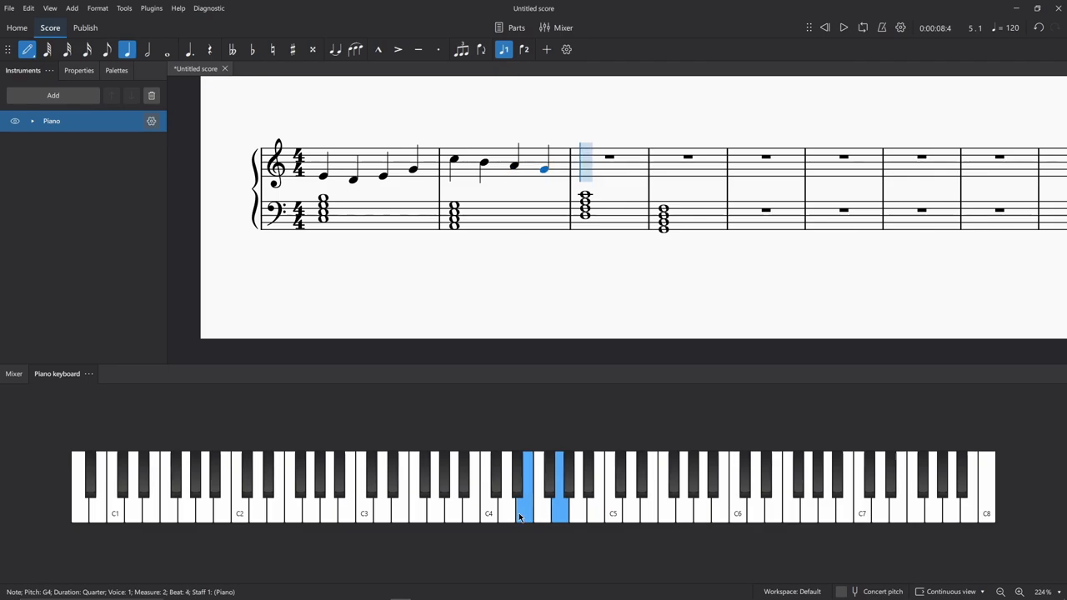
left_click(532, 513)
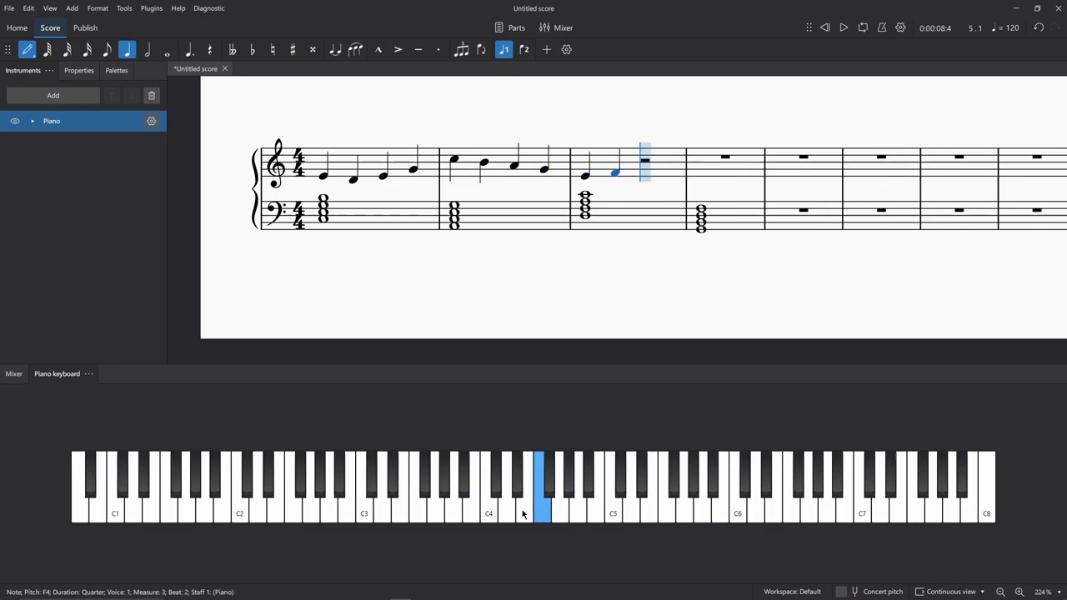
left_click(521, 510)
left_click(508, 512)
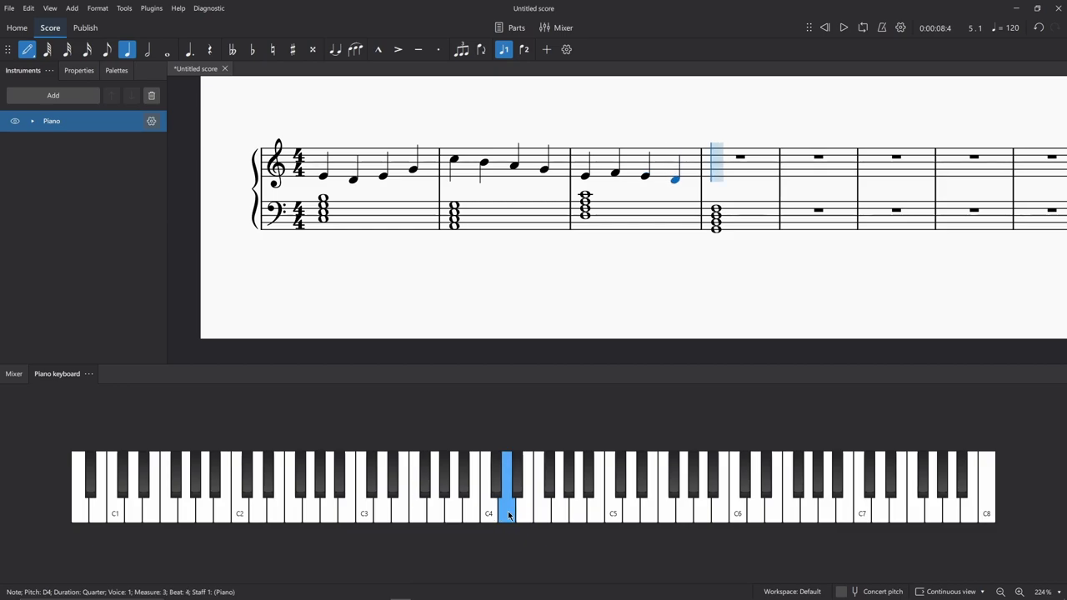
Step: Enter measure 4 as G4 A4 G4 E4 and leave note input
left_click(559, 510)
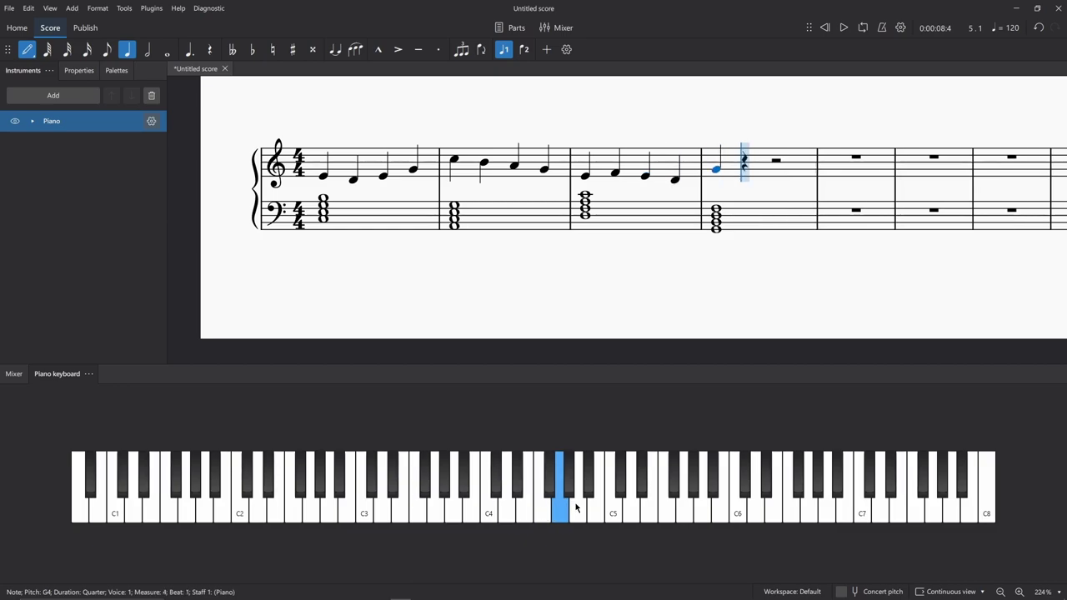
left_click(579, 511)
left_click(560, 510)
left_click(524, 510)
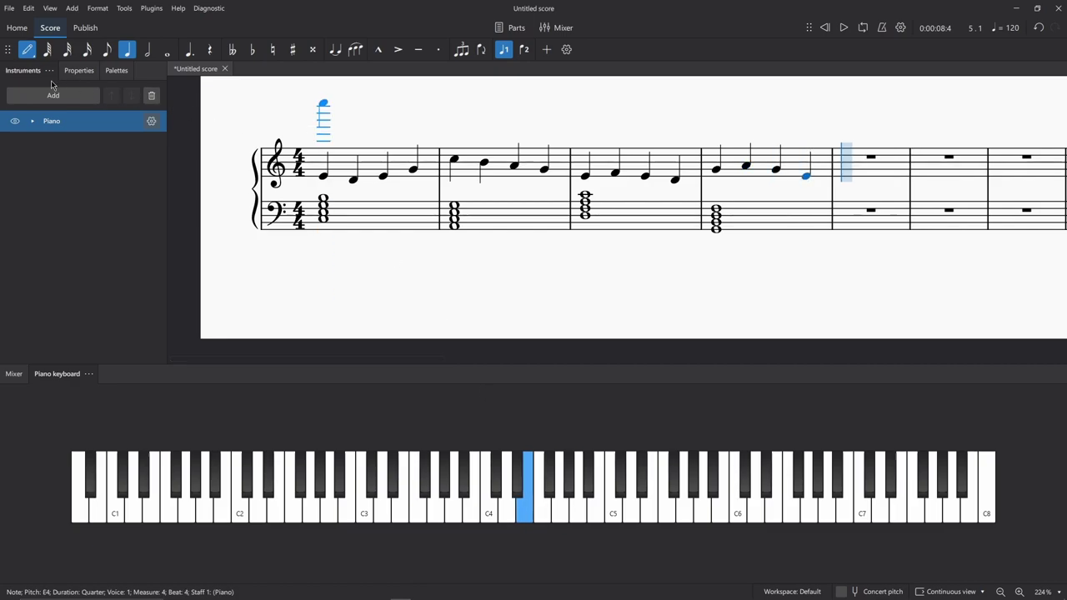
key("Escape")
left_click(304, 167)
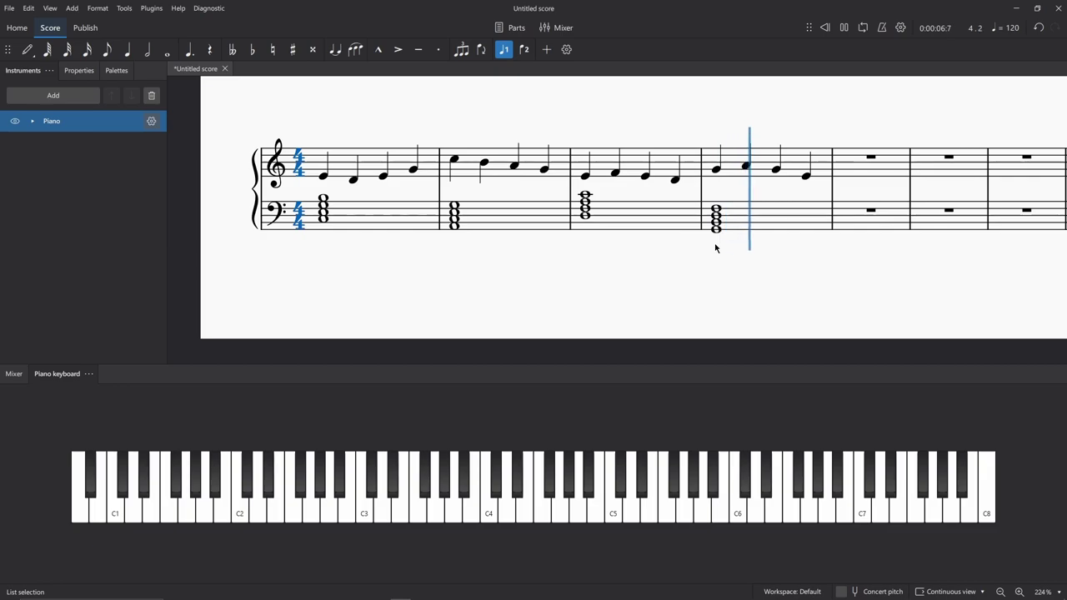
key("space")
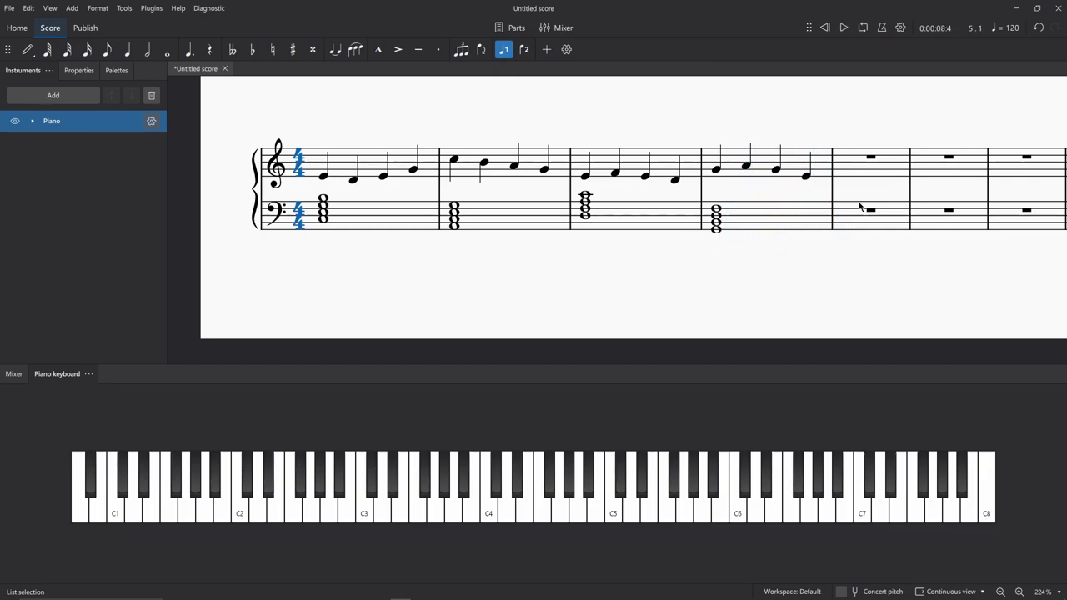
left_click(355, 180)
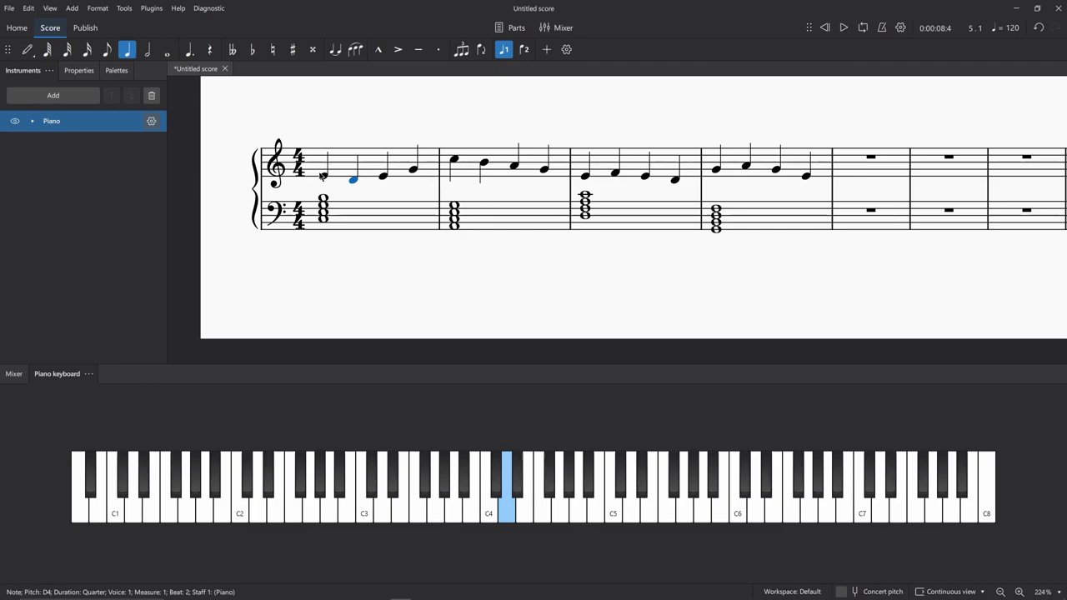
Step: Lower measure 2's first melody note from C5 to C4
key("Left")
key("Right")
left_click(385, 179)
left_click(414, 171)
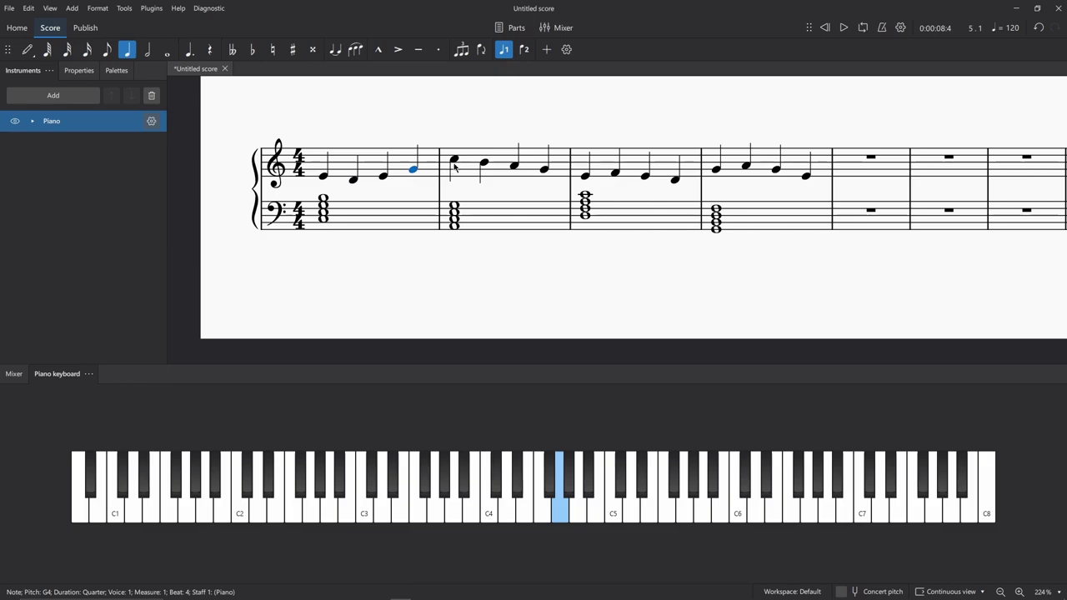
left_click(455, 161)
key("Down")
key("Down")
key("Down")
key("Down")
key("Down")
key("Down")
key("Down")
key("Down")
key("Down")
key("Down")
key("Down")
key("Down")
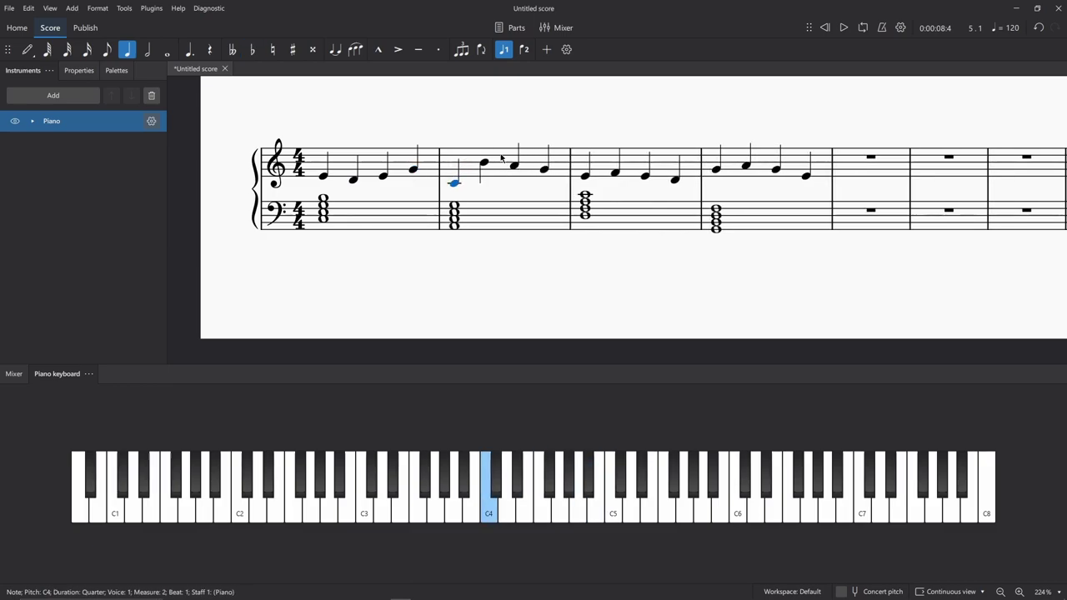
Step: Drop measure 2's second note from B4 to B3 and begin lowering the A4 after it
left_click(484, 164)
key("Down")
key("Down")
key("Down")
key("Down")
key("Down")
key("Down")
key("Down")
key("Down")
key("Down")
key("Down")
key("Down")
key("Down")
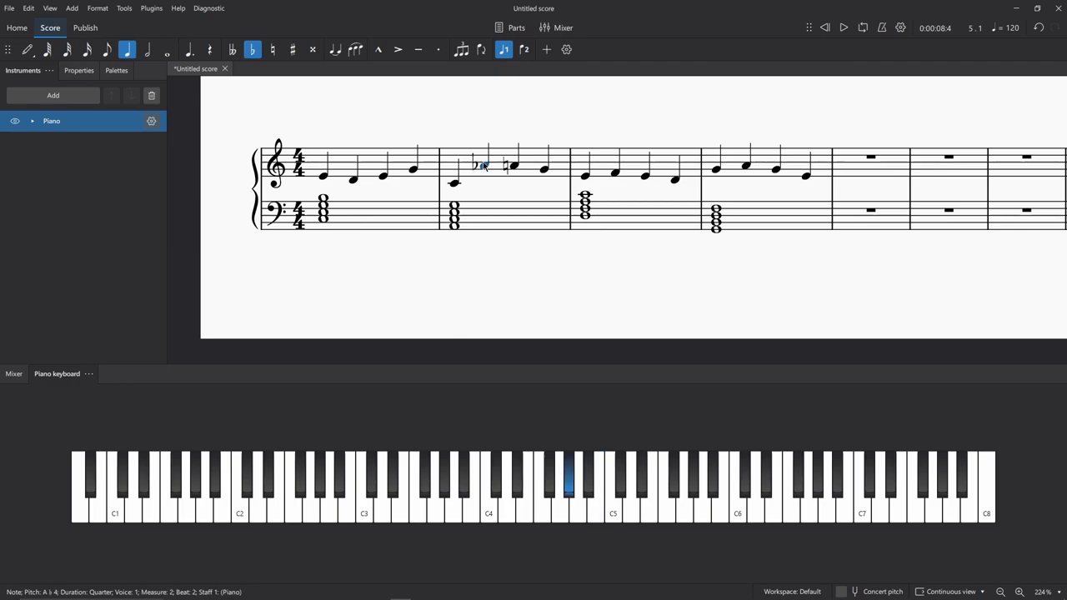
left_click(514, 167)
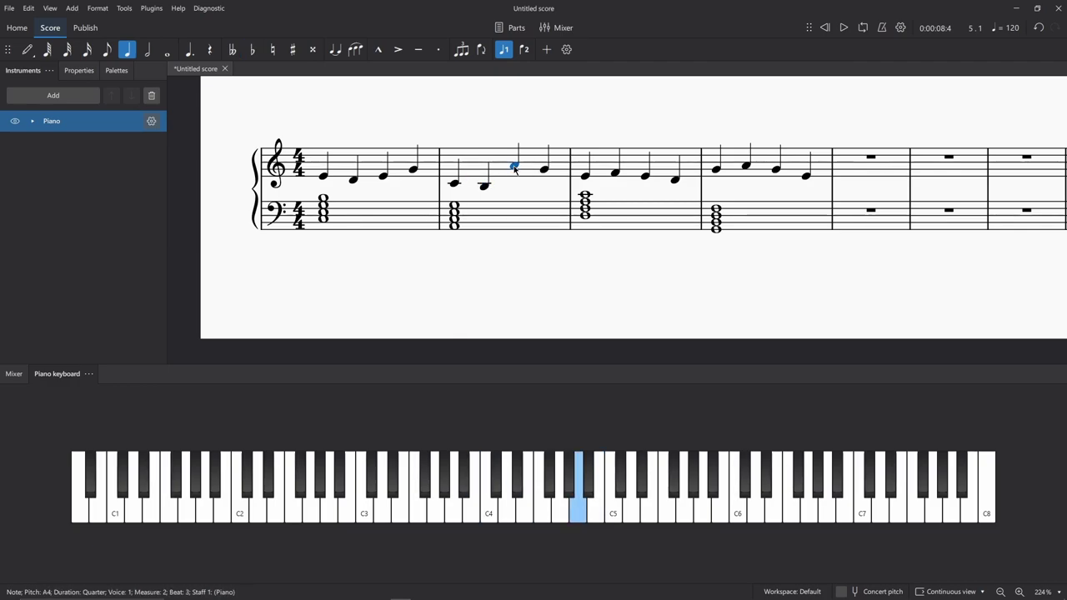
key("Down")
key("Down")
key("Down")
key("Down")
key("Down")
key("Down")
key("Down")
key("Down")
key("Down")
key("Down")
key("Down")
key("Down")
key("Down")
key("Down")
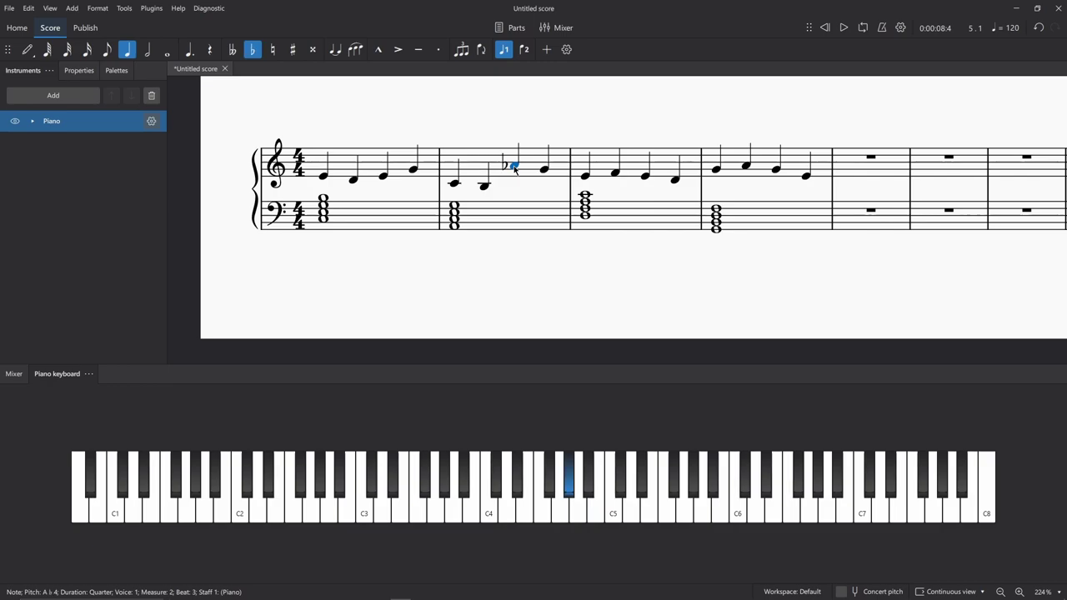